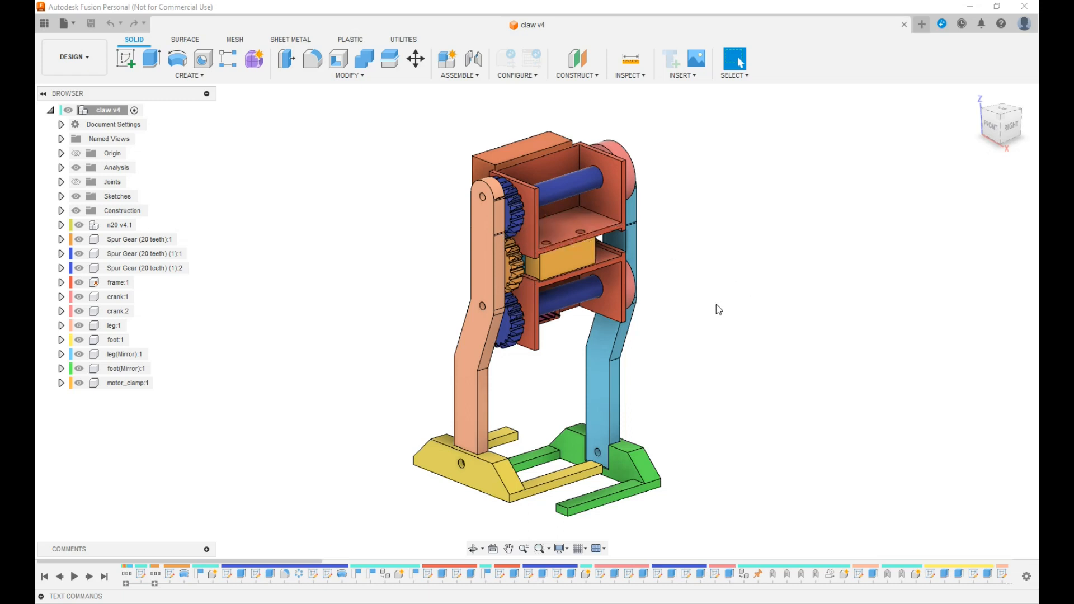
- Activate the crank:1 component, isolate it from the rest of the claw assembly and view its round back face straight on
left_click(1010, 129)
middle_click_drag(537, 322, 453, 300, "shift")
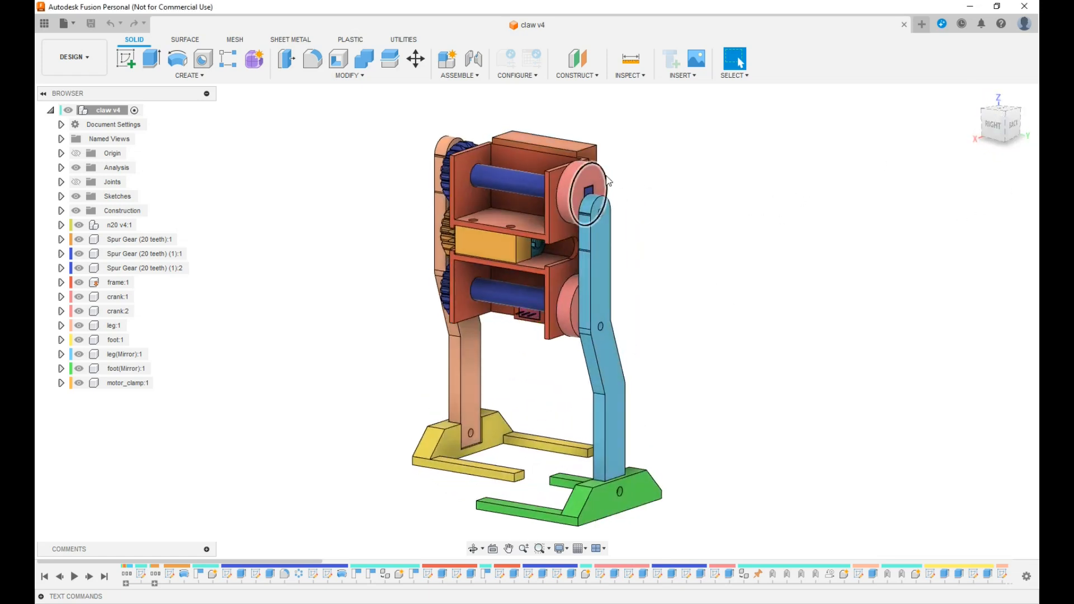
left_click(583, 175)
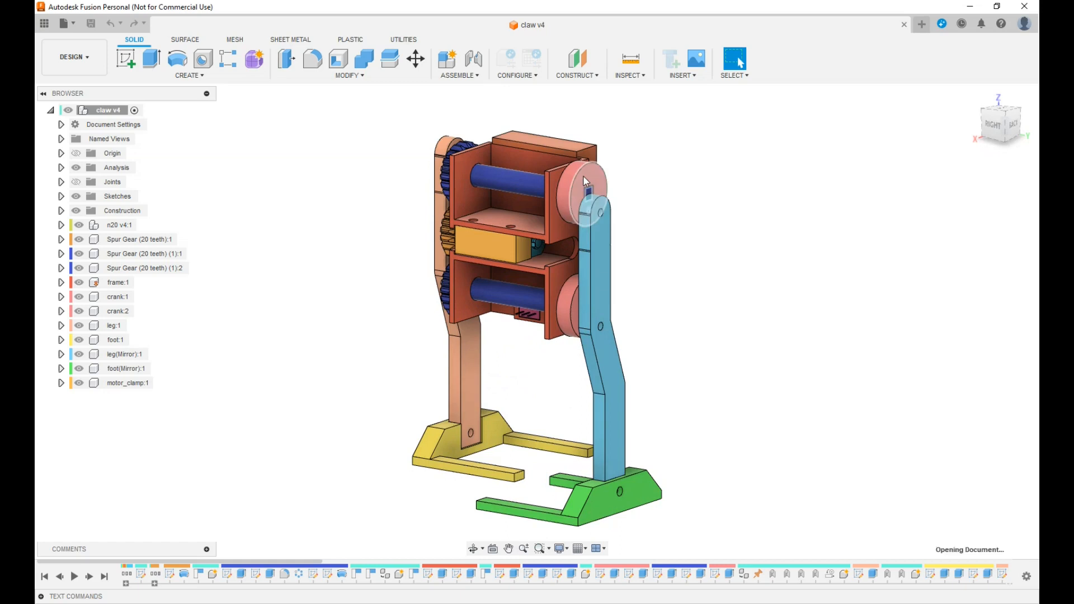
left_click(143, 296)
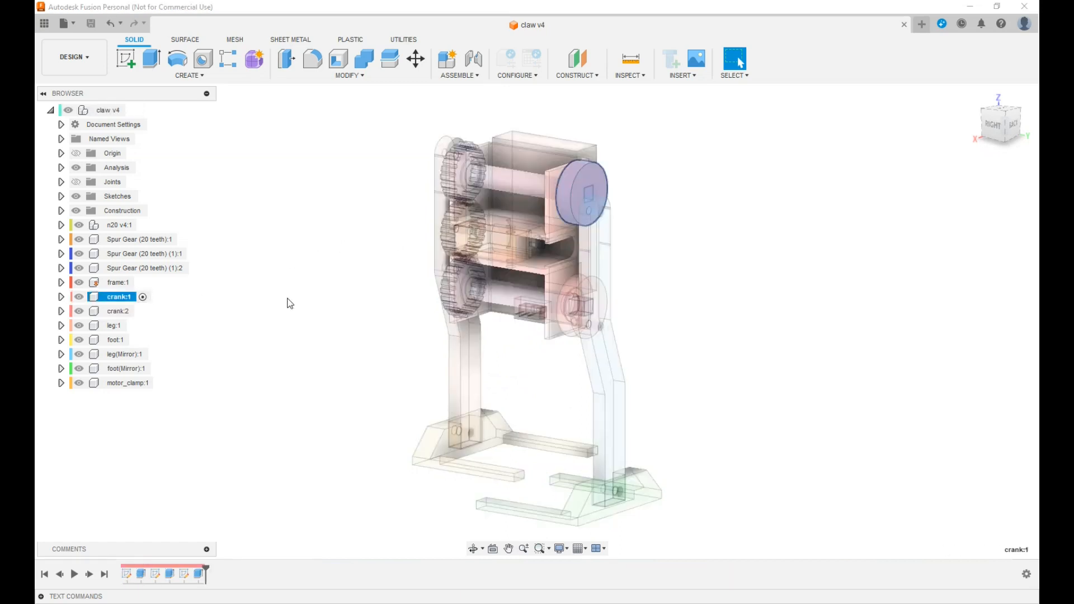
right_click(120, 297)
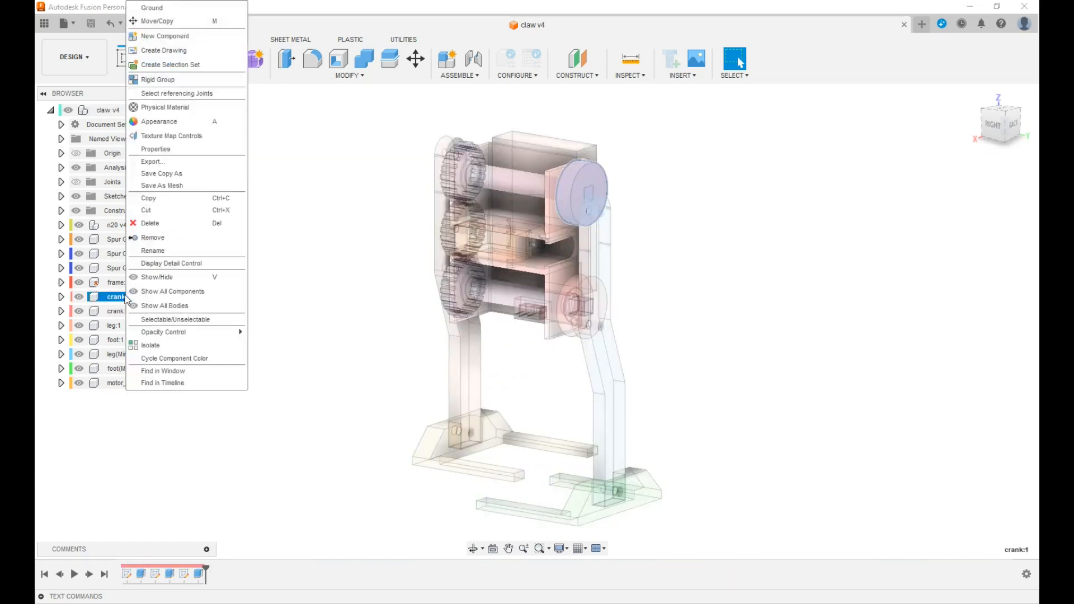
left_click(161, 353)
left_click(672, 182)
left_click_drag(1005, 128, 992, 128)
middle_click_drag(592, 175, 589, 278)
scroll(589, 278, "up", 5)
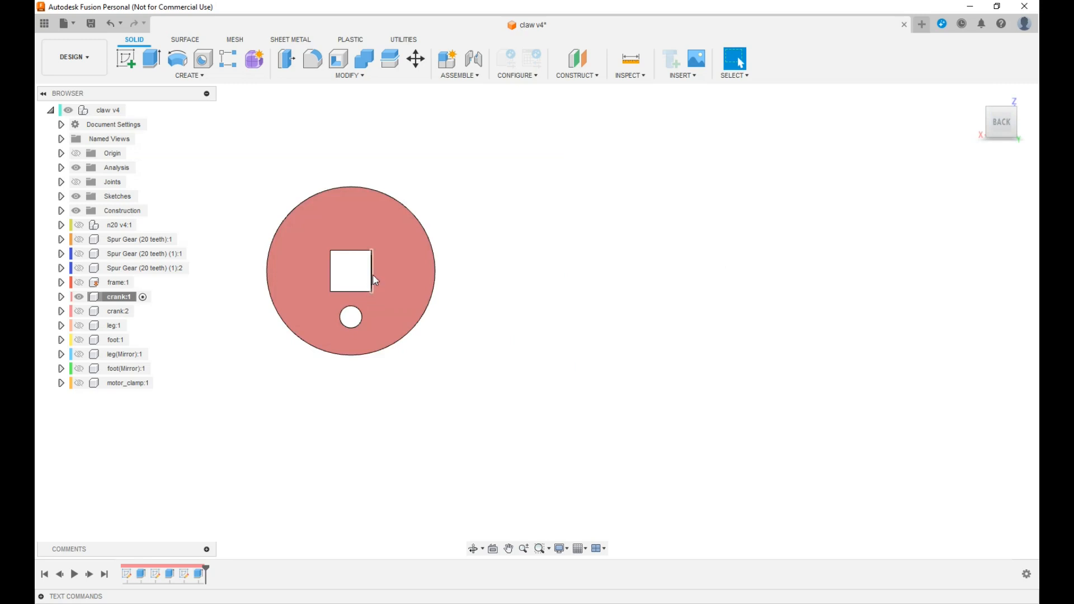
- Edit the crank's first sketch to set the clearance offset around the square hole to 0.1 mm
double_click(127, 577)
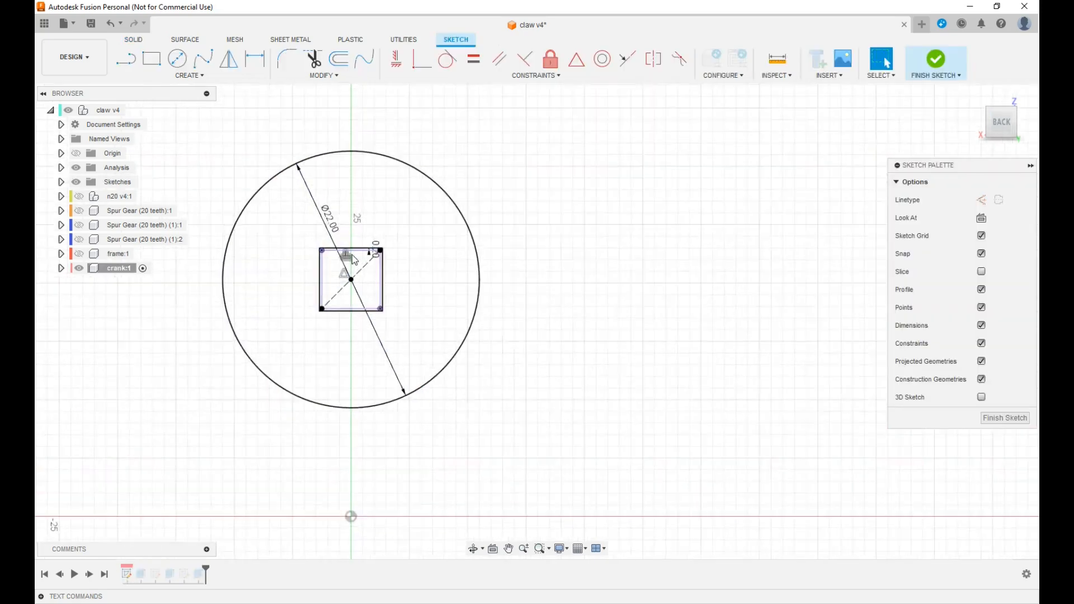
left_click_drag(384, 253, 403, 205)
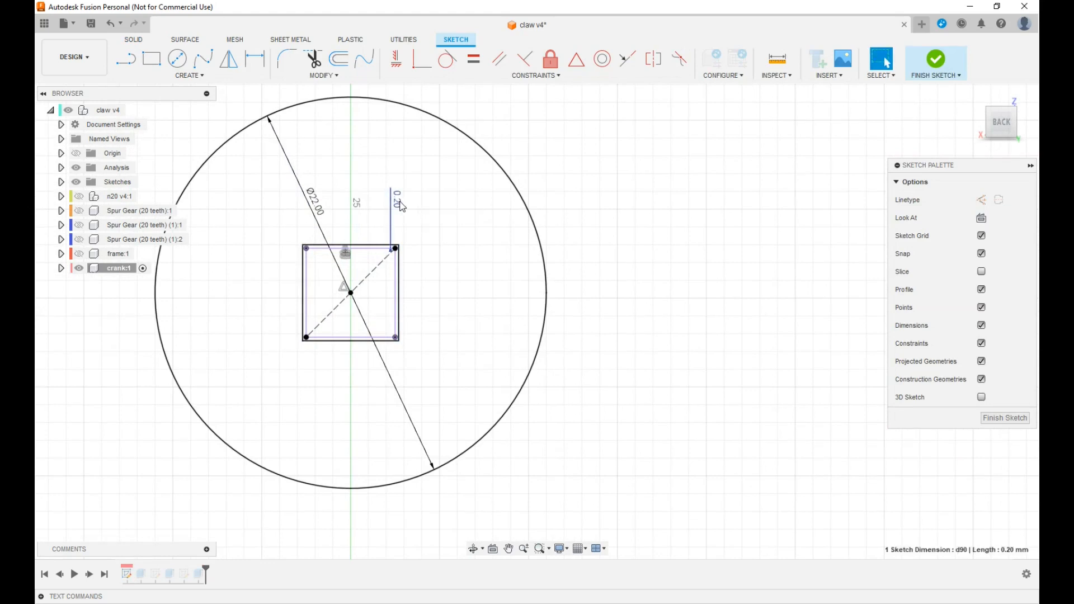
double_click(400, 202)
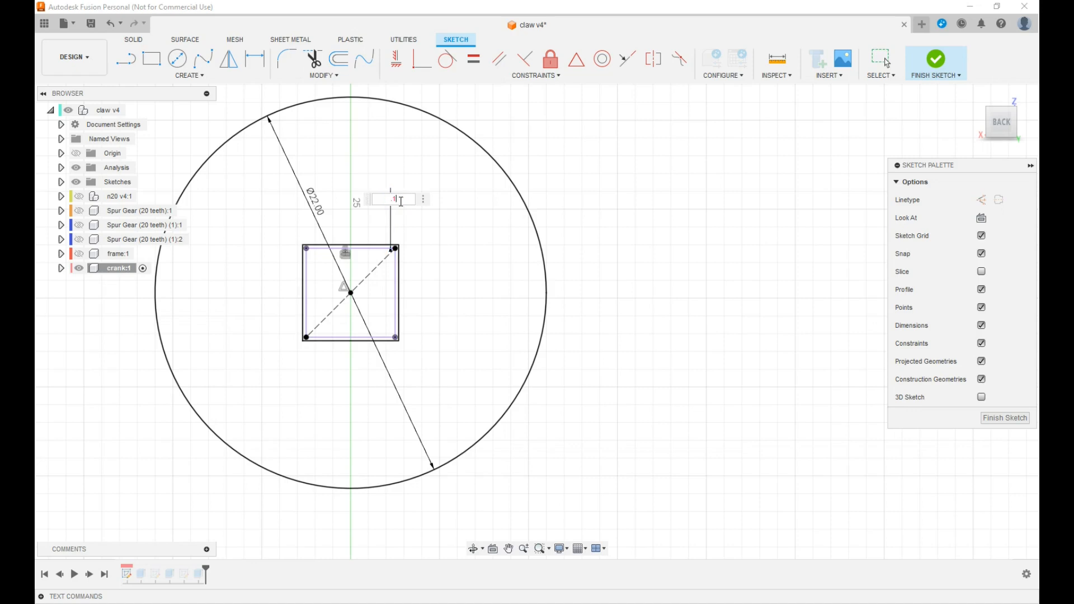
key("Return")
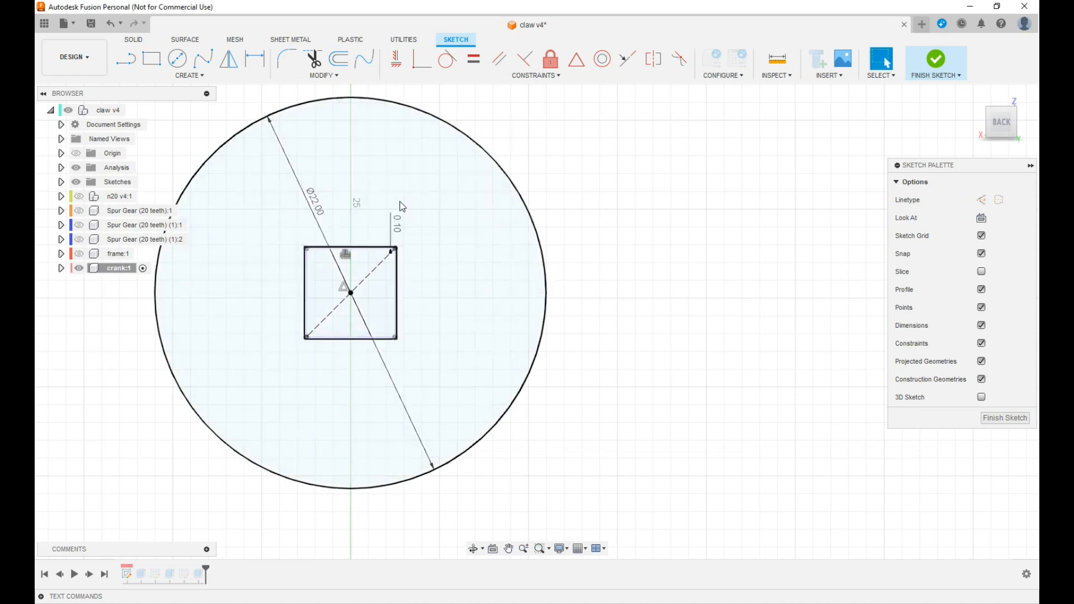
scroll(588, 211, "down", 2)
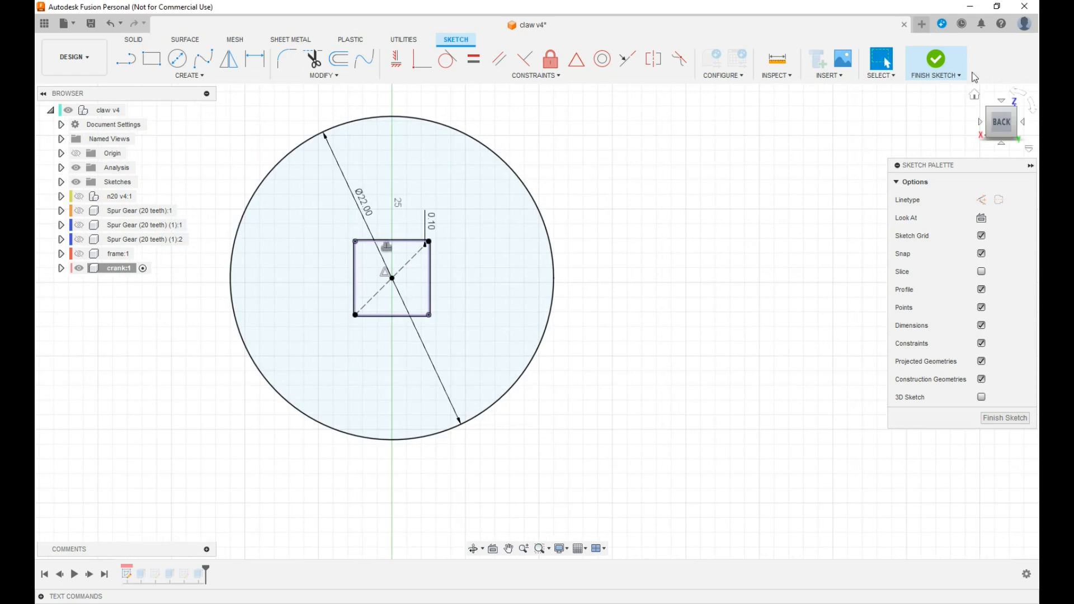
left_click(936, 65)
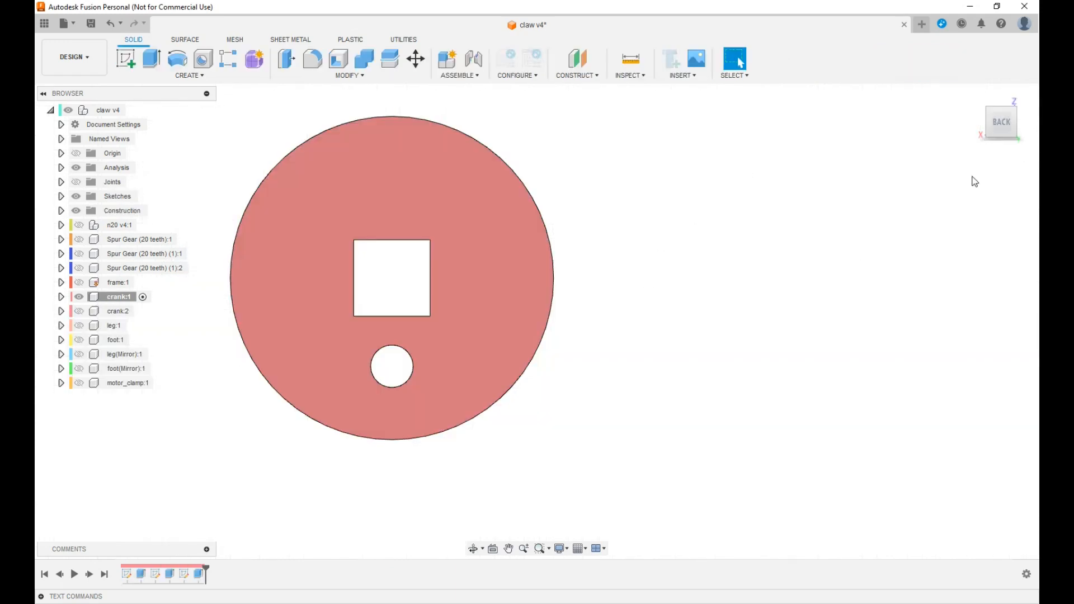
- Chamfer both outer circular edges of the crank disc by 0.6 mm
left_click_drag(993, 135, 1011, 140)
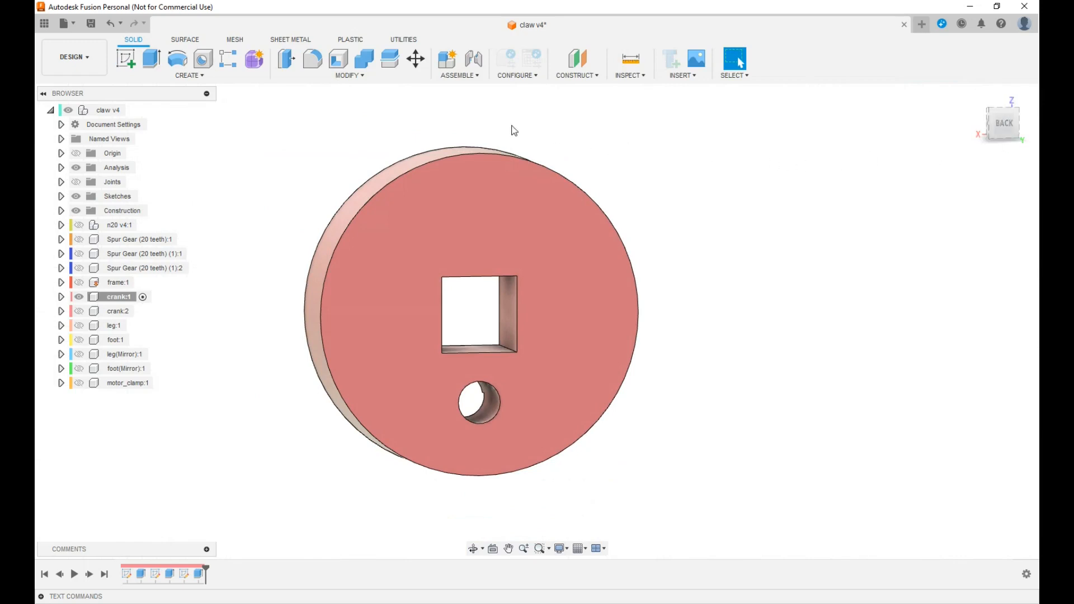
left_click(358, 77)
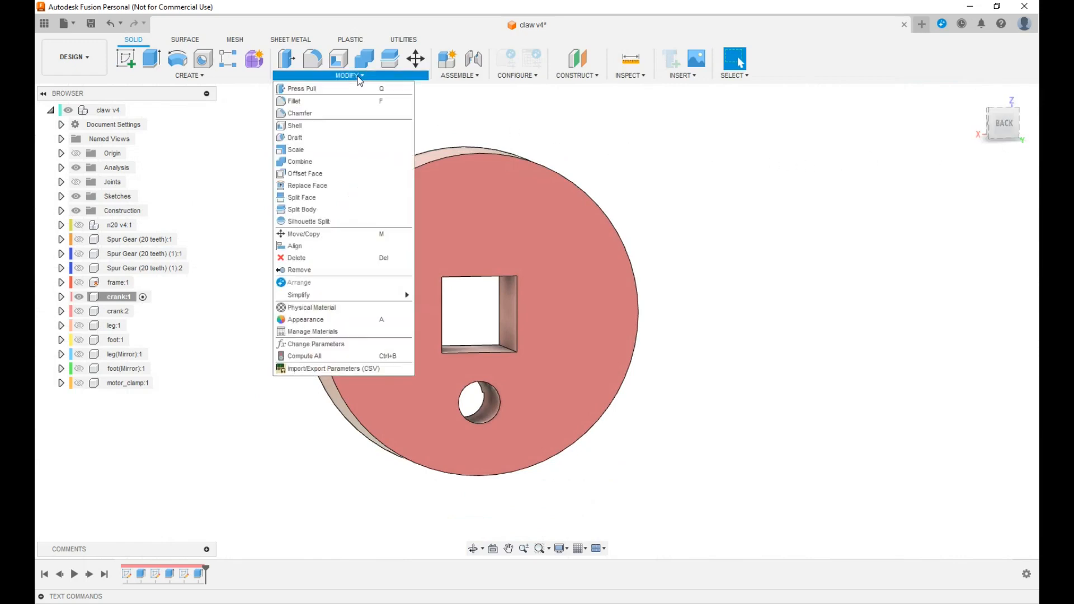
left_click(297, 113)
left_click(371, 179)
left_click(370, 181)
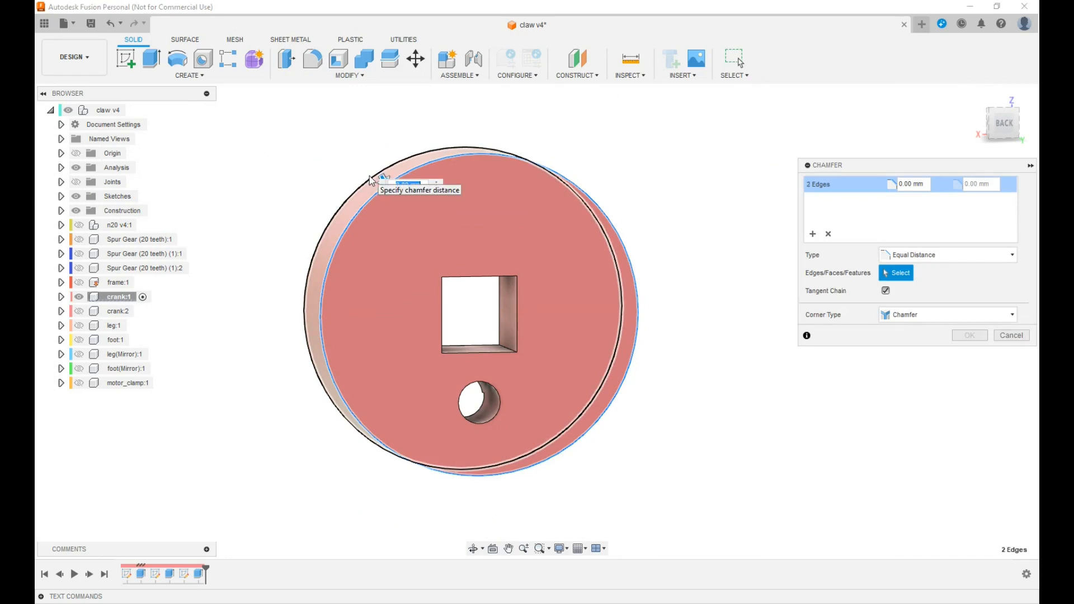
key("BackSpace")
type("1")
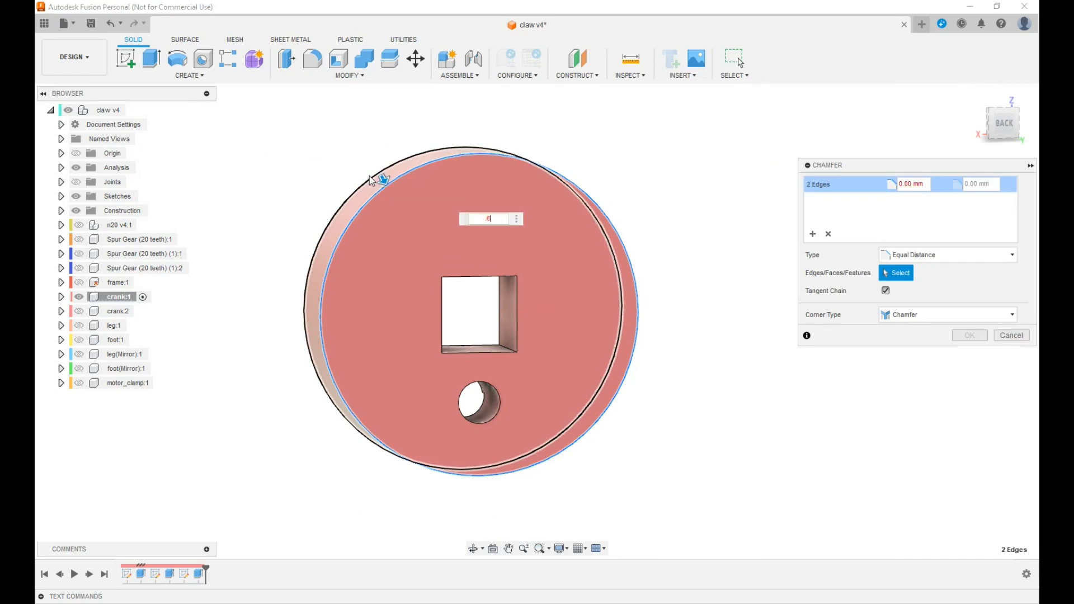
key("Return")
- Add an equal-distance chamfer to the visible edge of the crank's small round hole
right_click(684, 250)
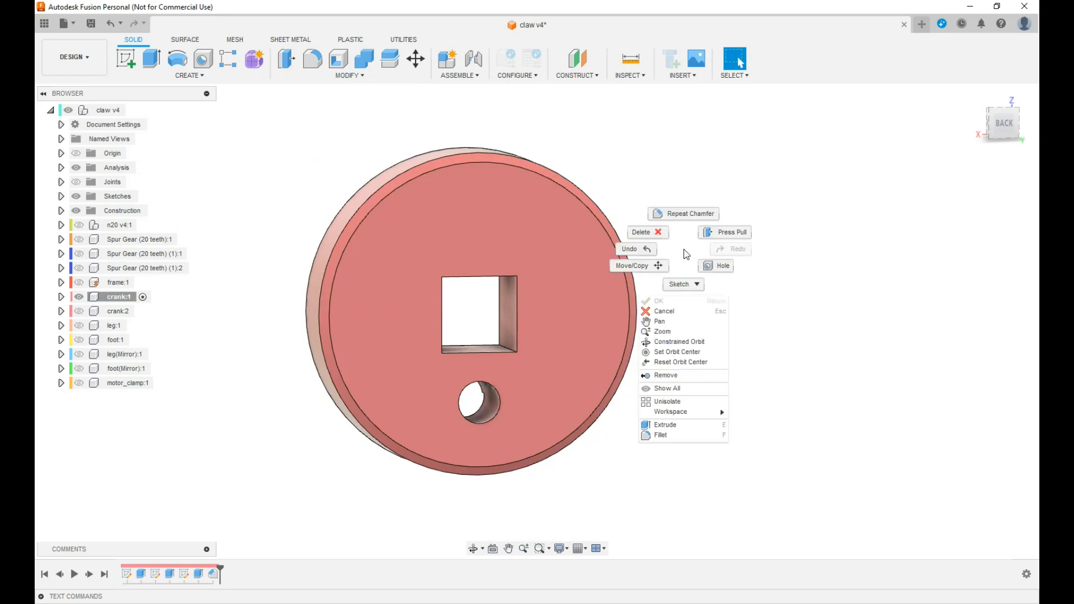
left_click(683, 214)
left_click(491, 420)
type("1")
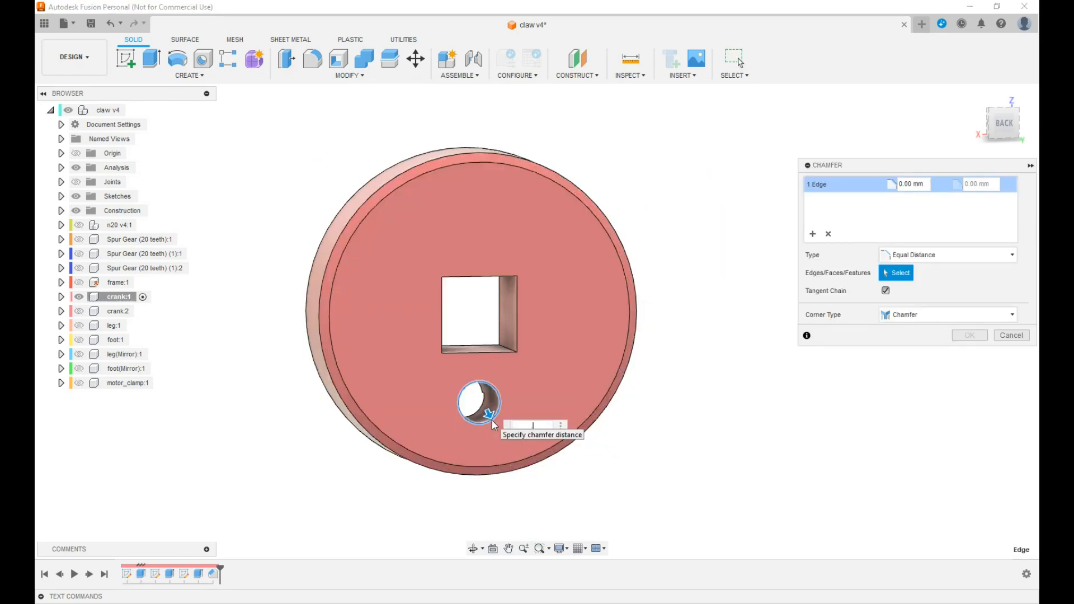
key("Return")
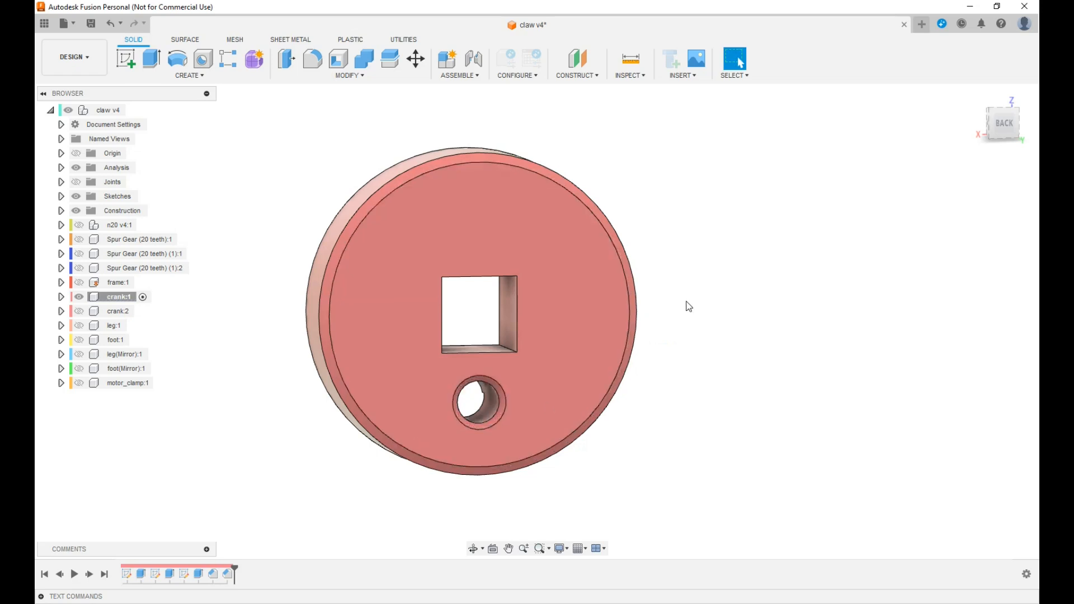
- Unisolate crank:1 and reactivate the top-level claw assembly
right_click(125, 297)
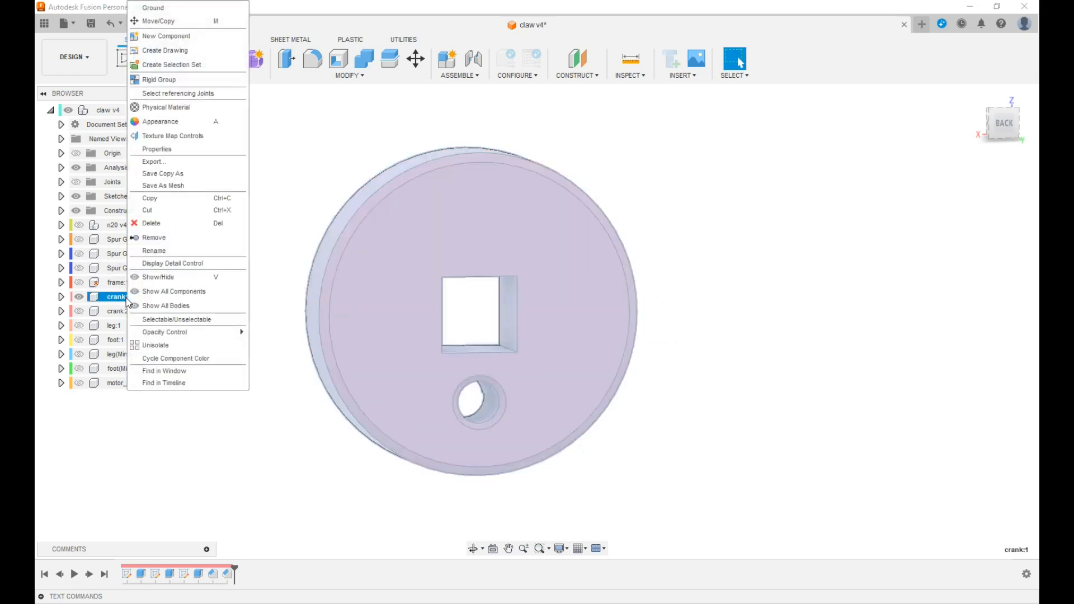
left_click(156, 345)
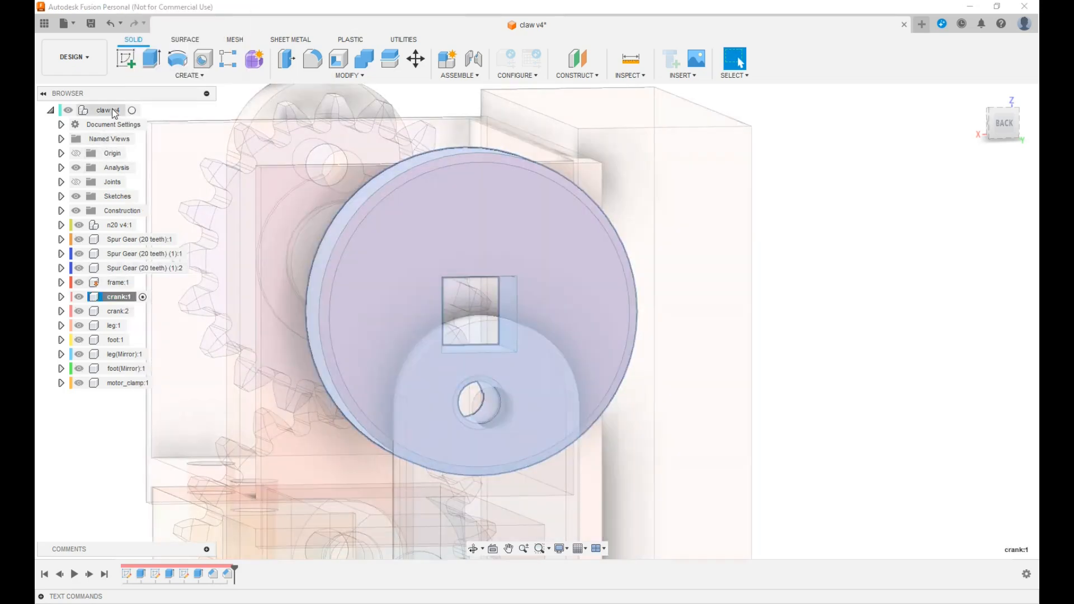
left_click(133, 109)
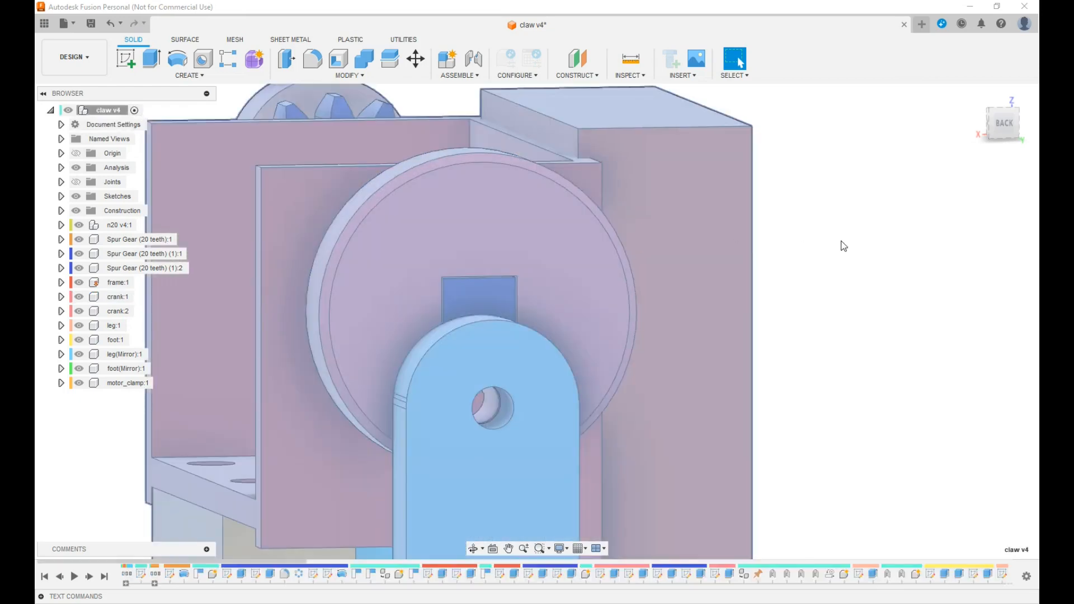
- Activate the middle gear, Spur Gear (20 teeth):1, and isolate it in a straight front view
scroll(843, 246, "down", 2)
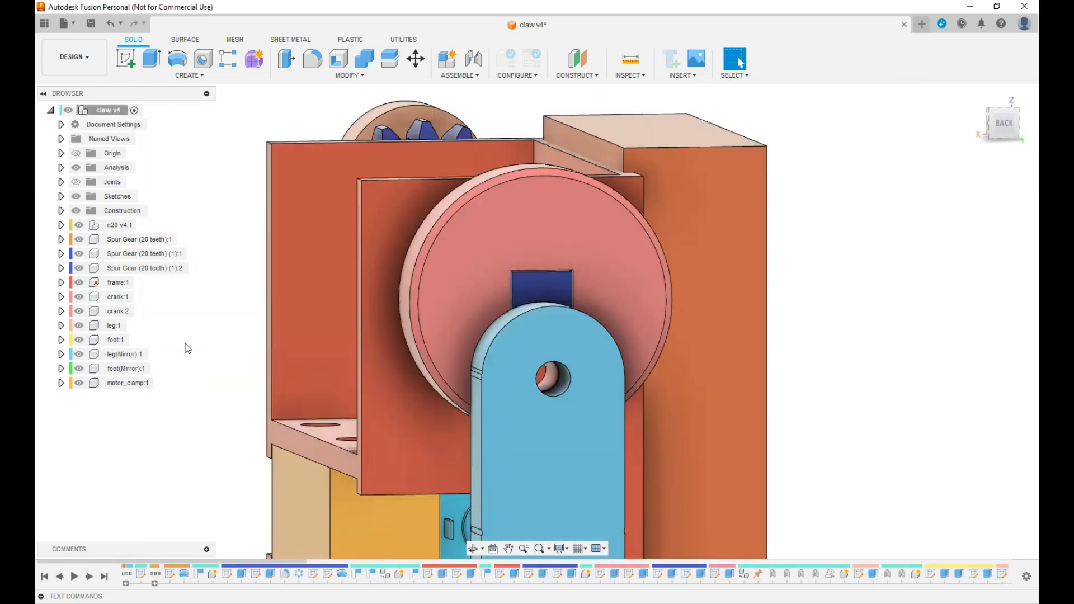
scroll(188, 348, "down", 3)
middle_click_drag(646, 417, 731, 285)
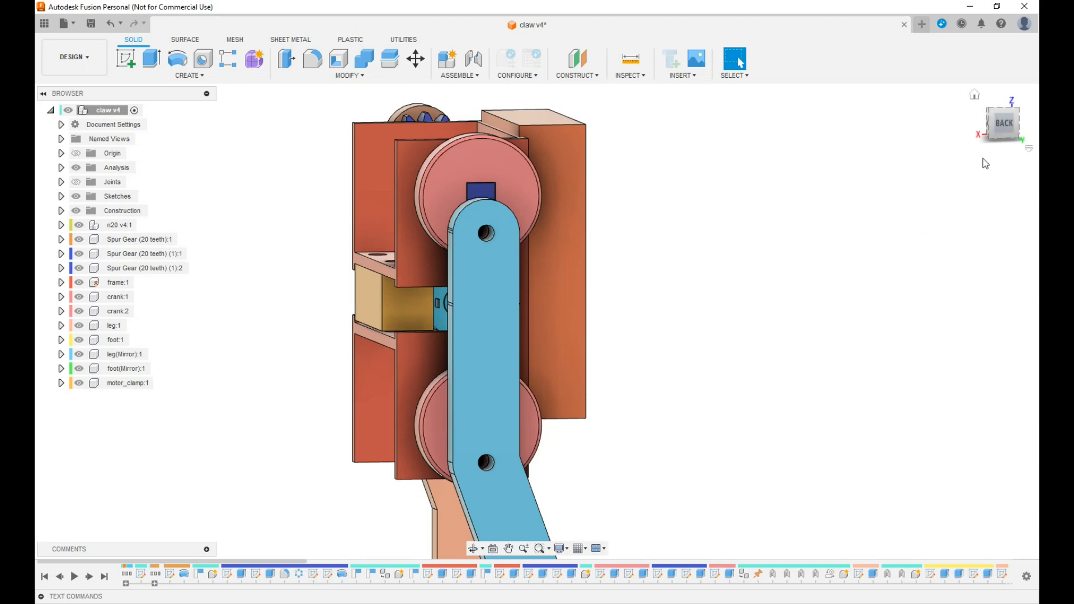
left_click_drag(994, 133, 1033, 134)
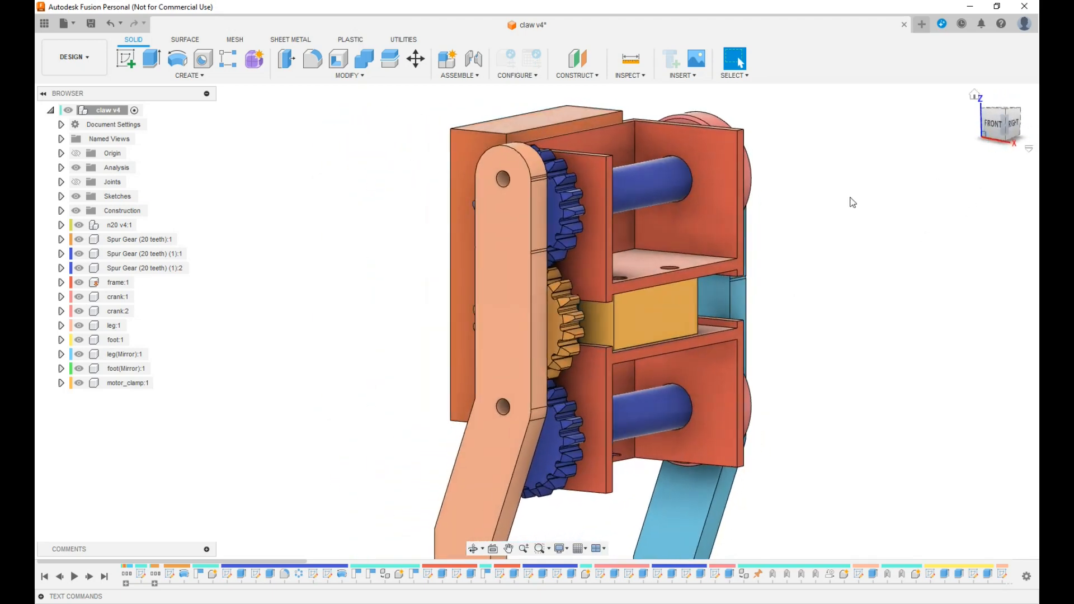
left_click(555, 330)
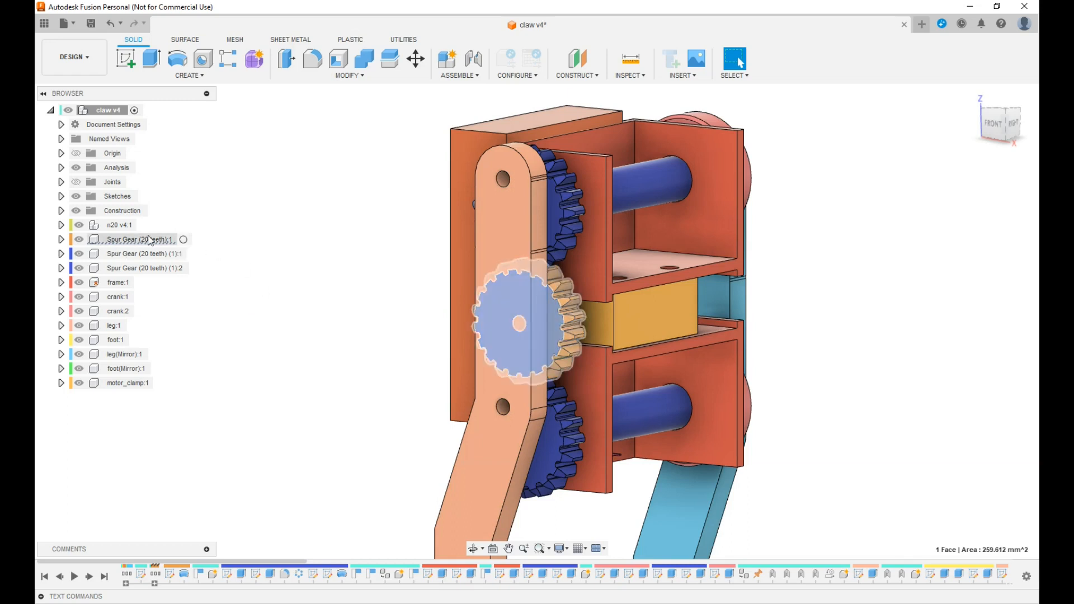
double_click(185, 240)
right_click(161, 238)
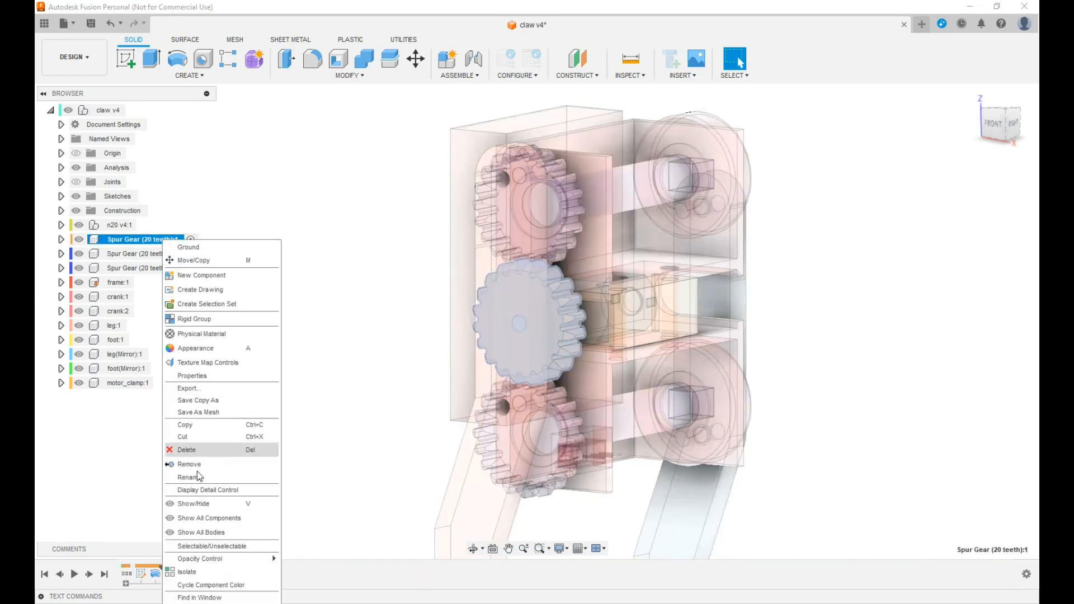
left_click(195, 572)
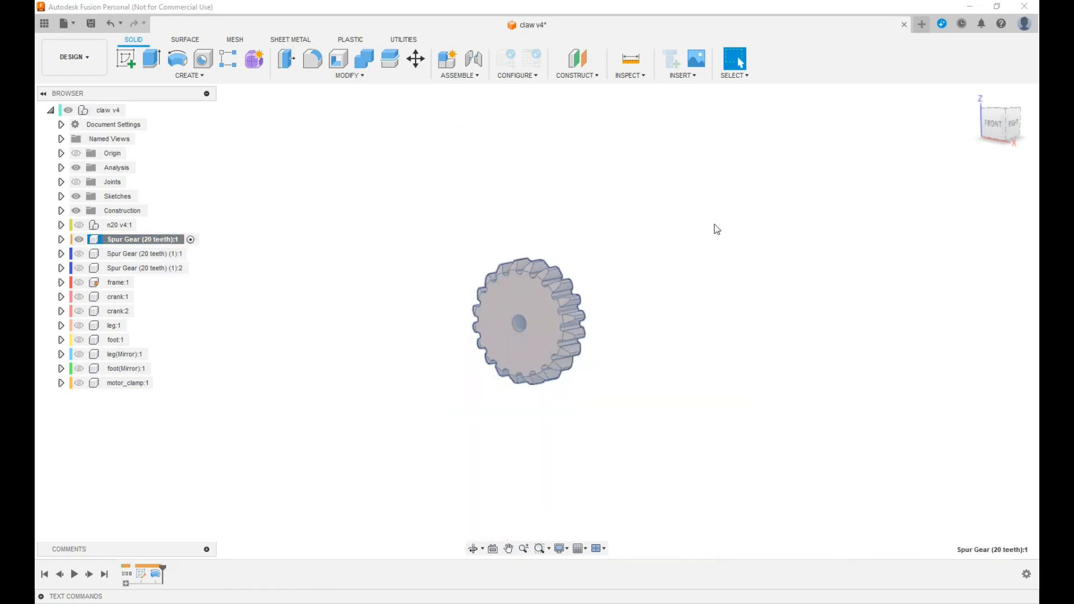
left_click(994, 123)
middle_click_drag(727, 326, 628, 333)
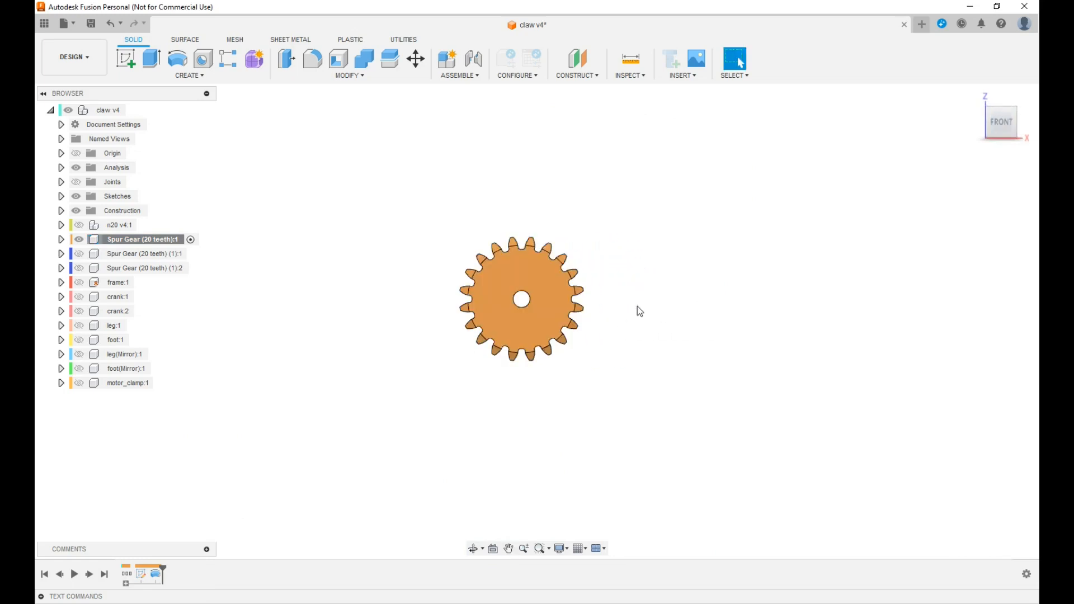
- Start a sketch on the gear's front face and project the central hole's edge as construction geometry
left_click(526, 309)
scroll(526, 311, "up", 2)
scroll(527, 315, "up", 2)
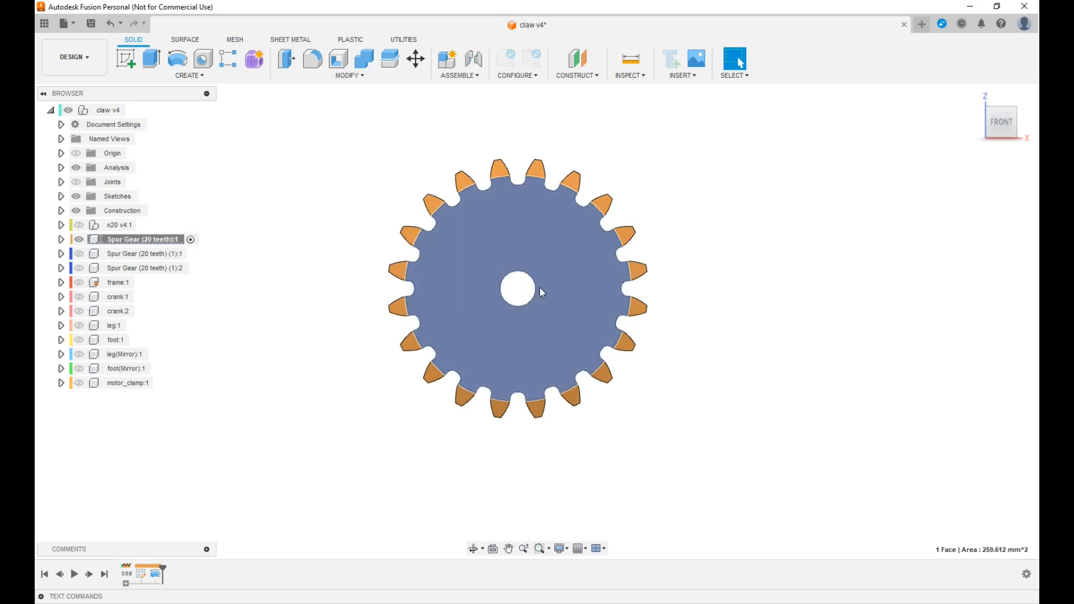
key("p")
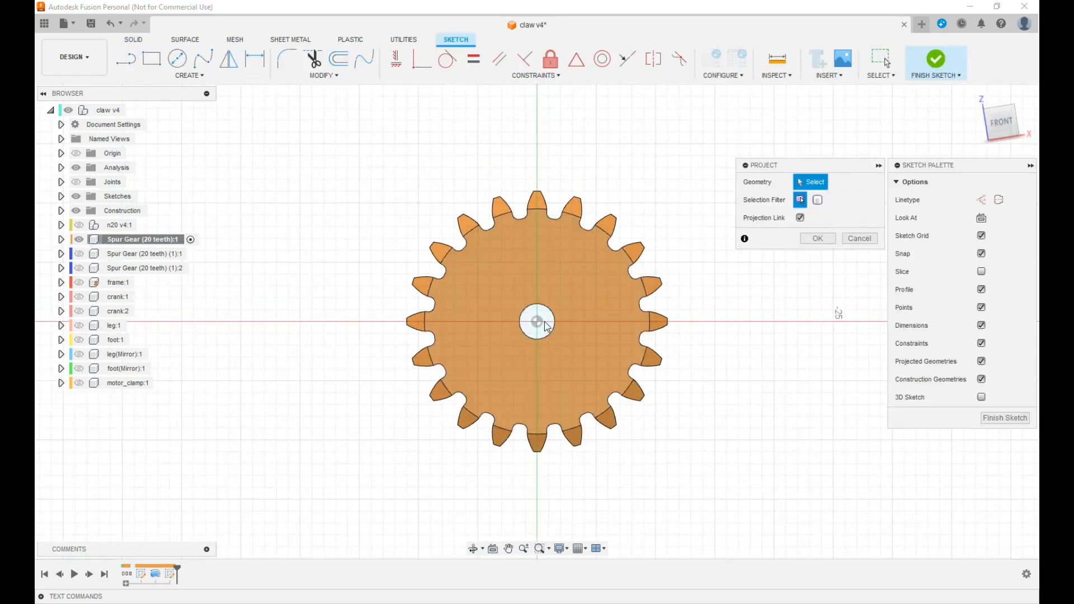
left_click(554, 321)
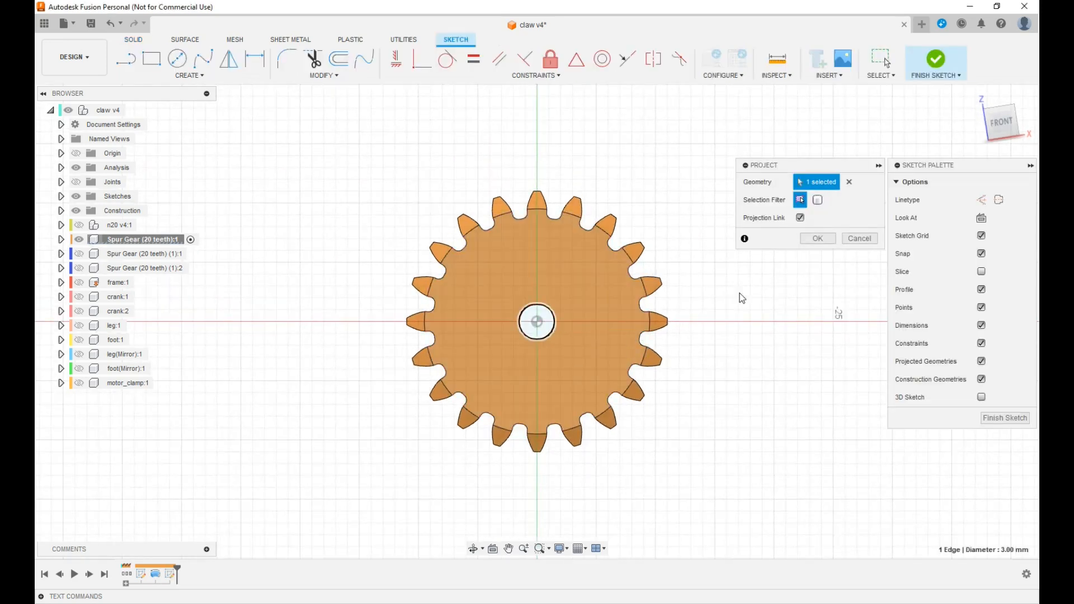
left_click(820, 240)
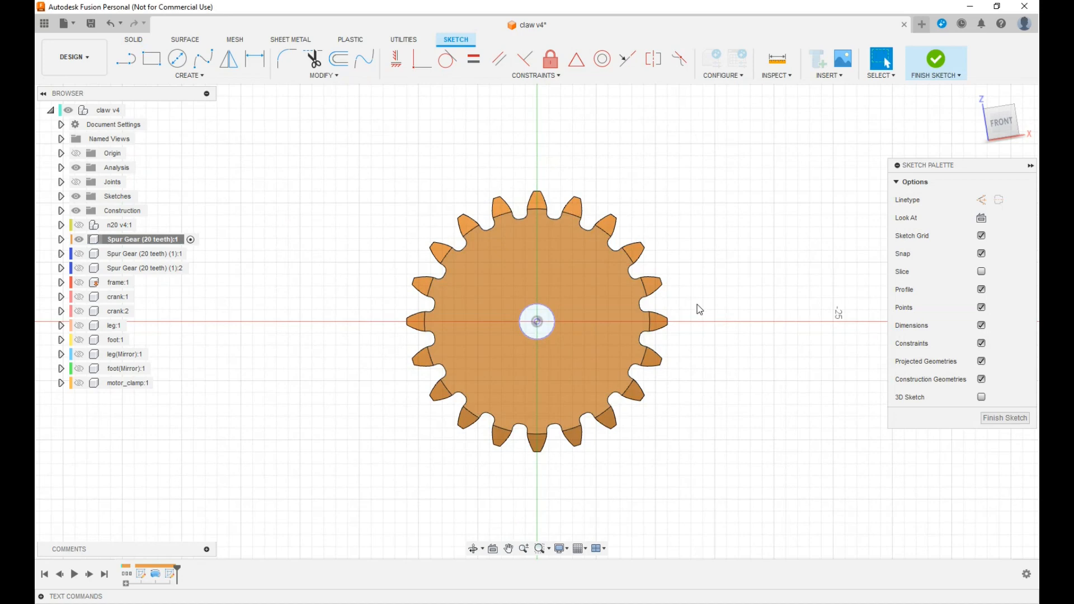
left_click(555, 326)
key("x")
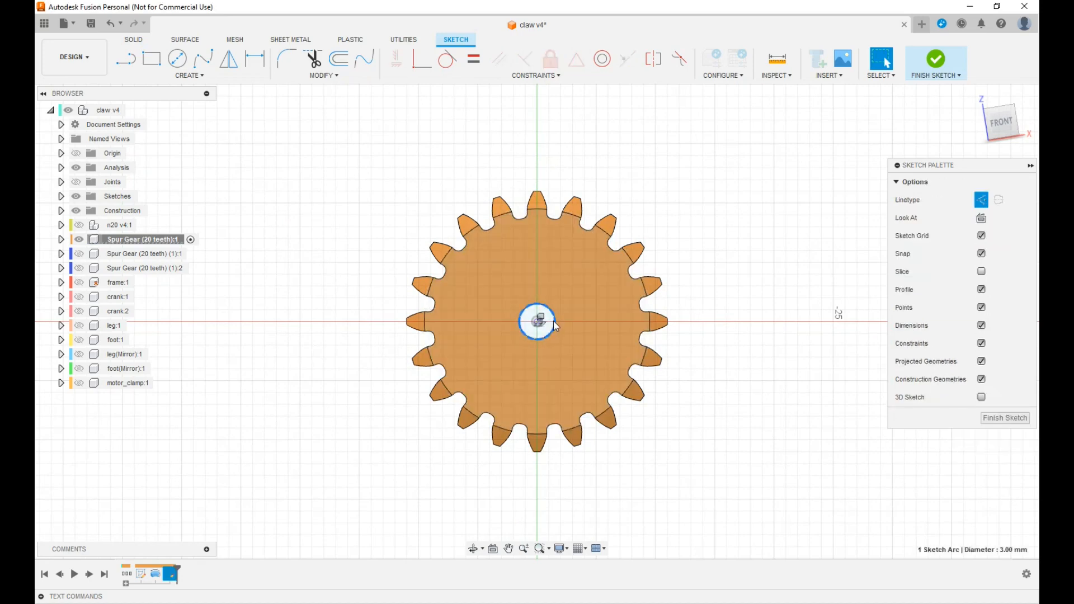
- Draw a circle centred on the gear's central hole and dimension its diameter to 3.2 mm
key("c")
left_click(537, 322)
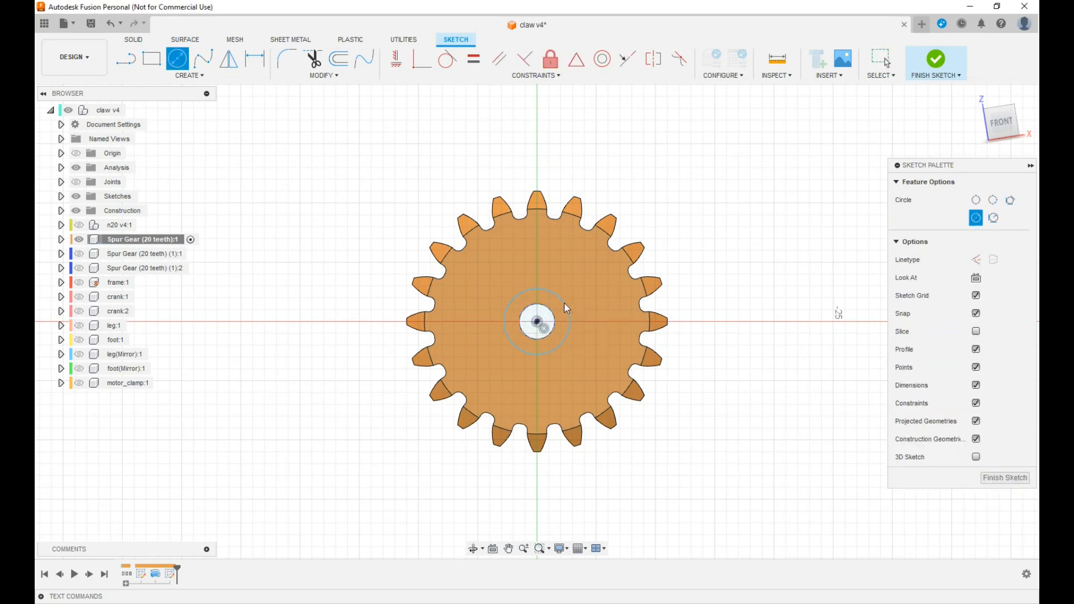
left_click(566, 308)
key("d")
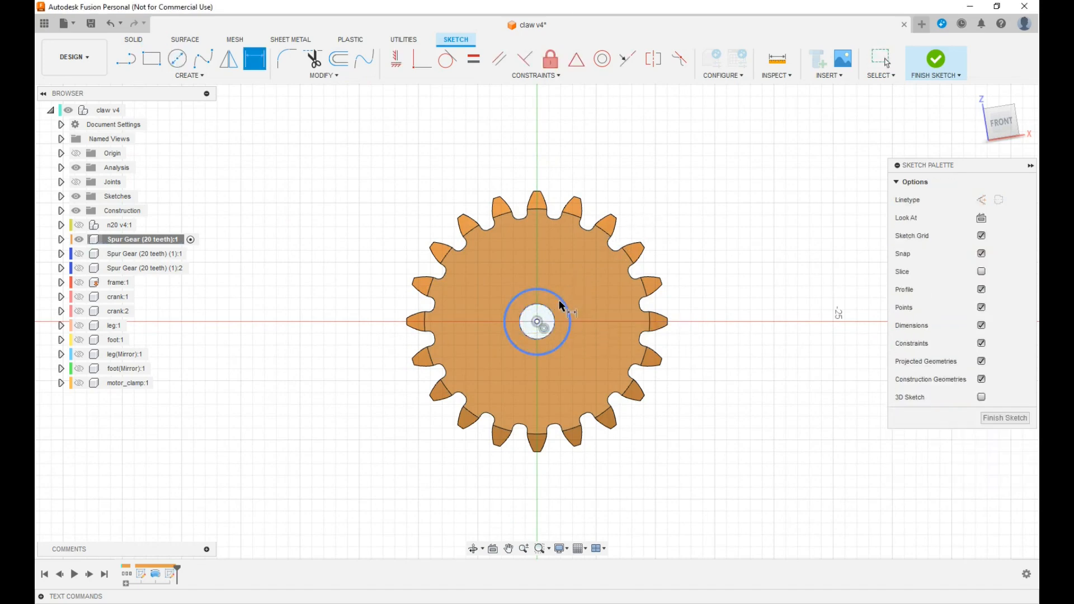
left_click(564, 294)
left_click(661, 199)
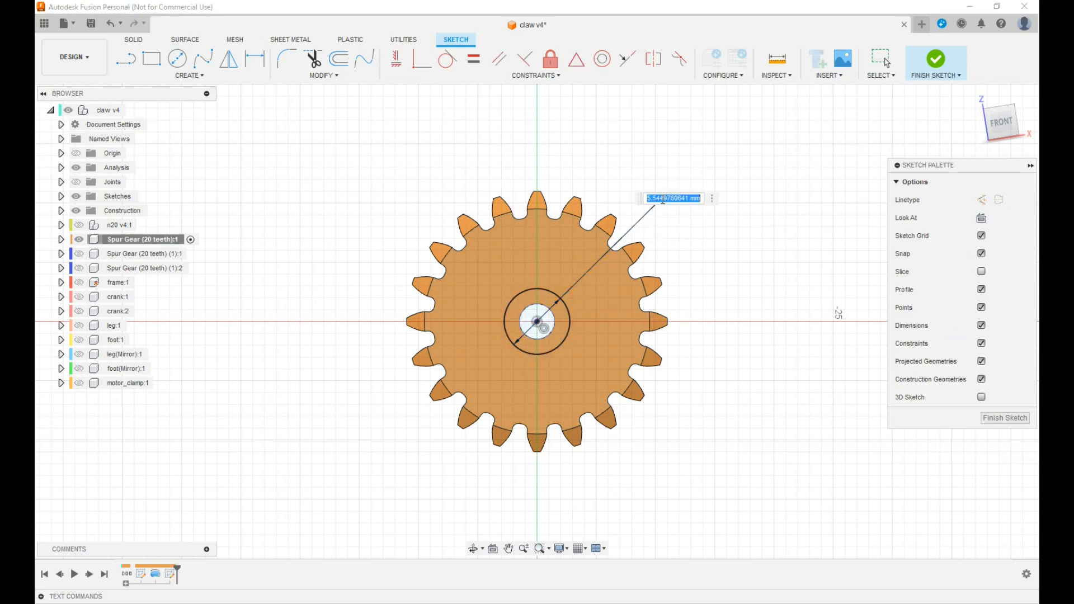
type("3.2")
key("Return")
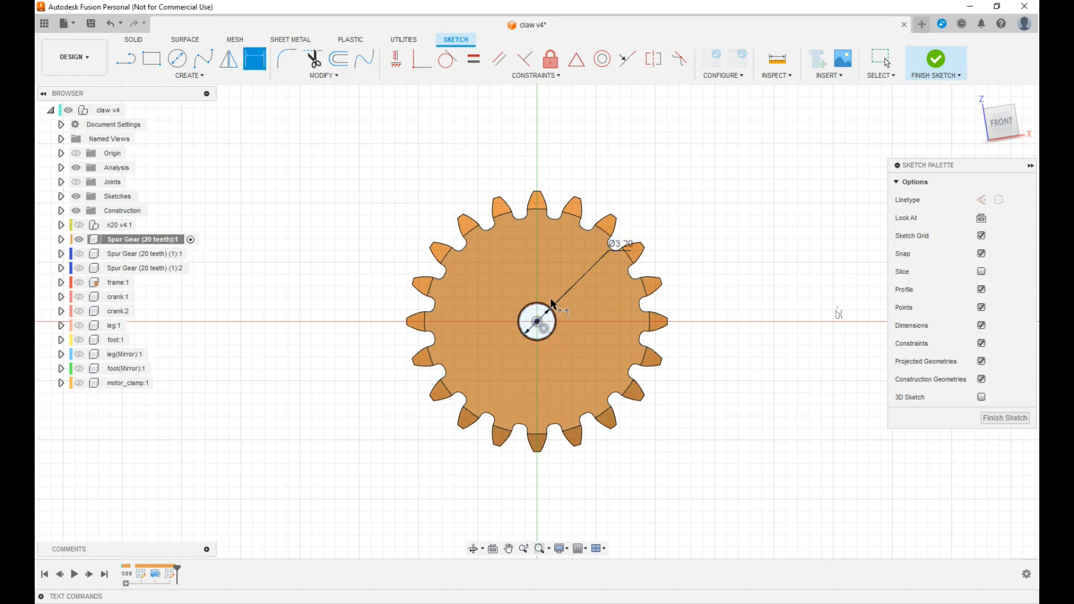
- Draw a horizontal line about 2.6 mm long across the upper part of the circle, with both ends on the circle
scroll(551, 303, "up", 3)
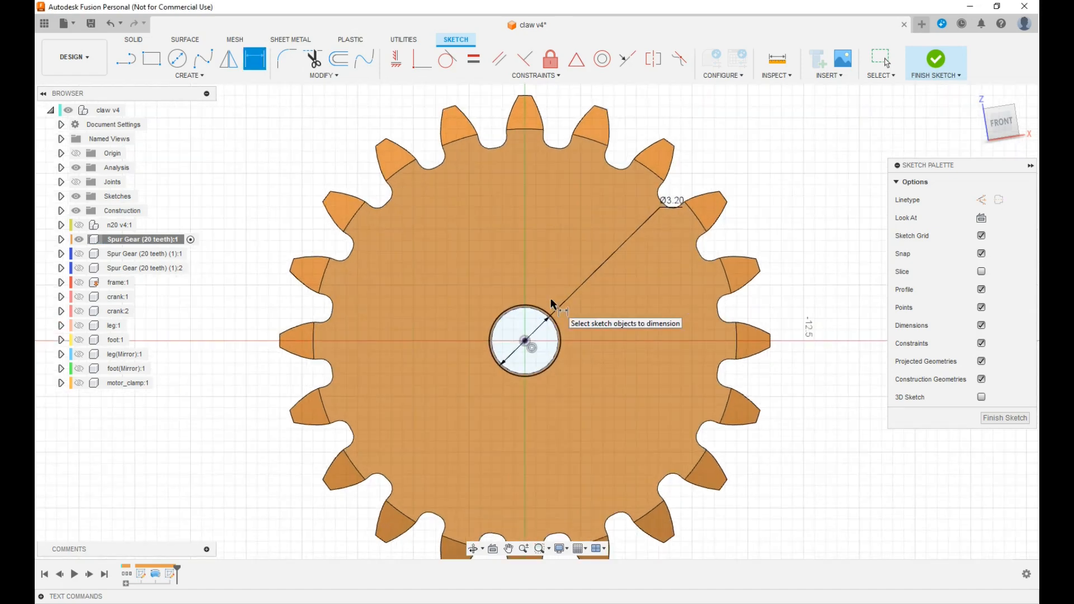
key("l")
scroll(530, 302, "up", 3)
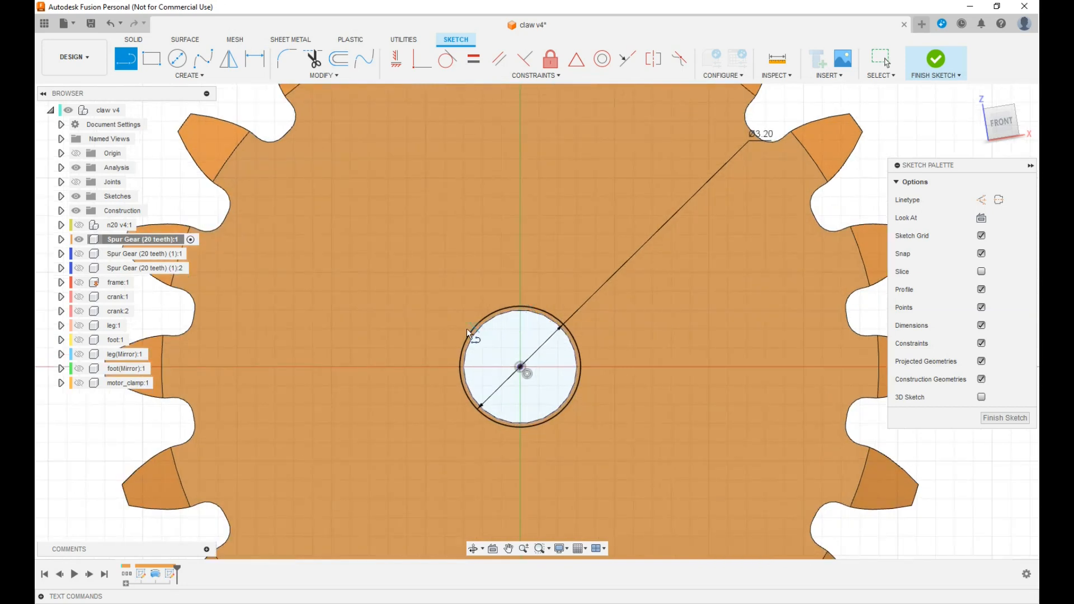
left_click(471, 330)
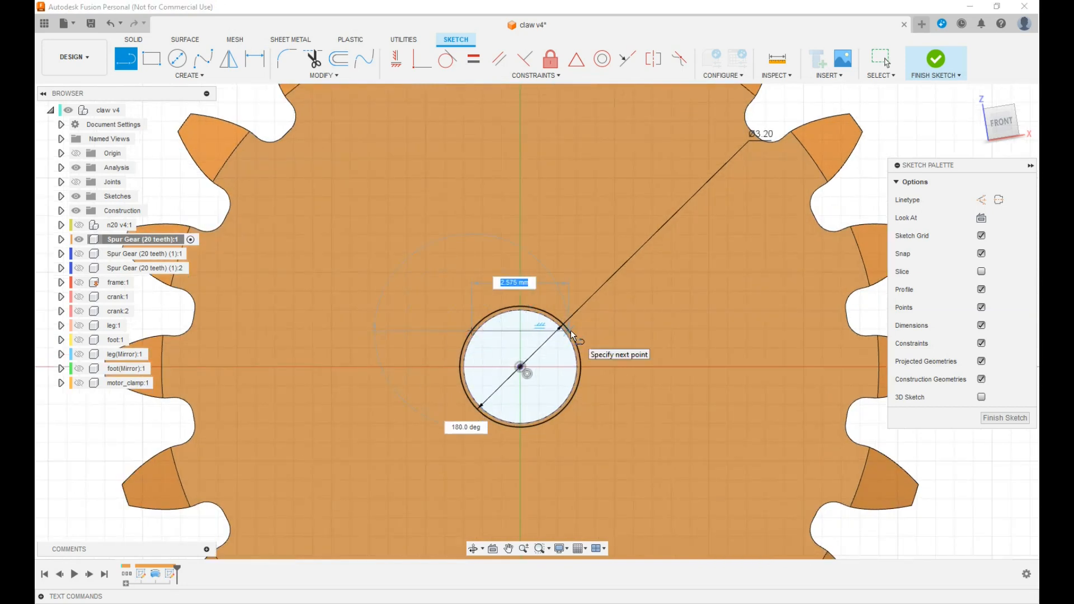
double_click(570, 330)
- Dimension the horizontal line 1.25 mm from the circle's centre and finish the sketch
key("d")
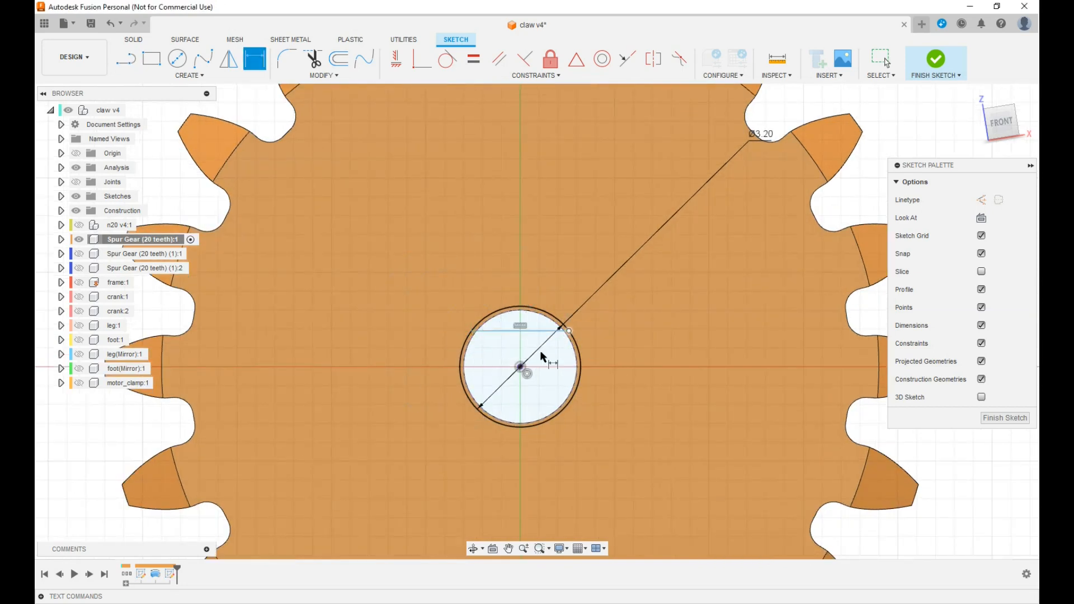
left_click(521, 367)
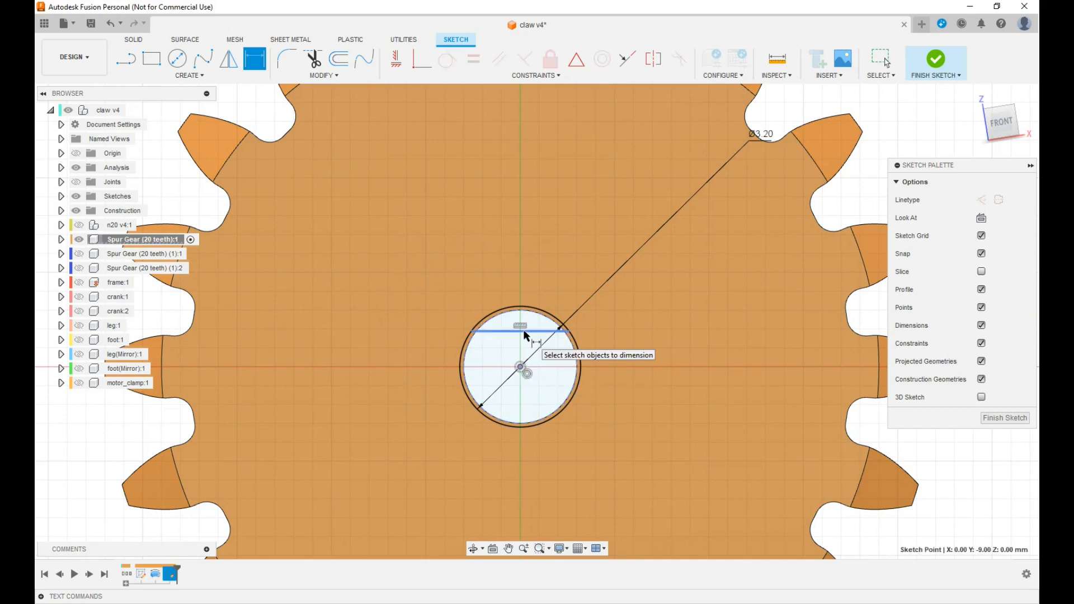
left_click(524, 331)
scroll(636, 334, "down", 5)
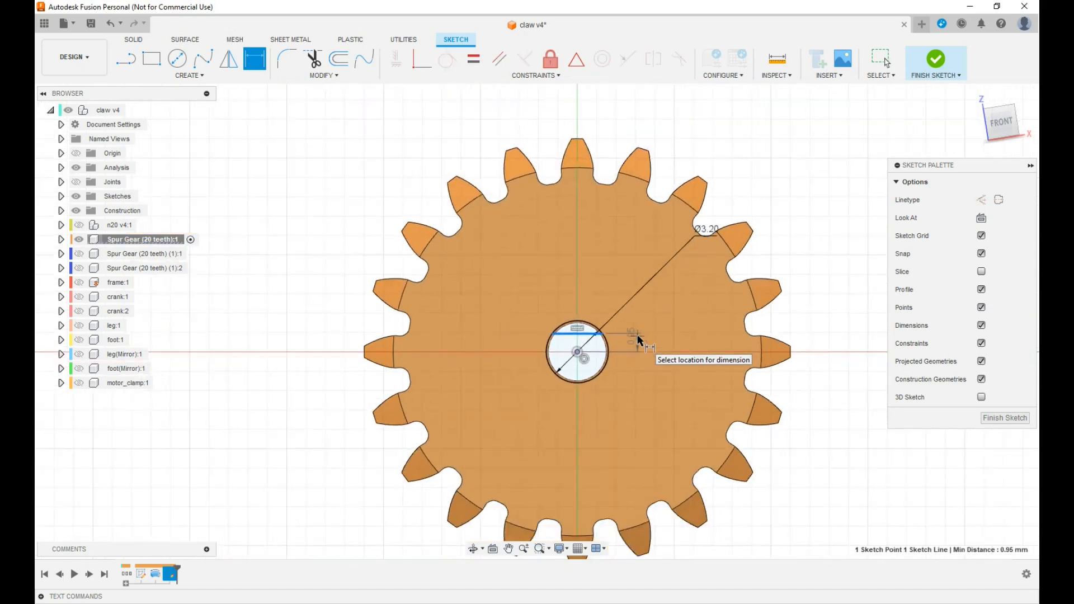
left_click(829, 343)
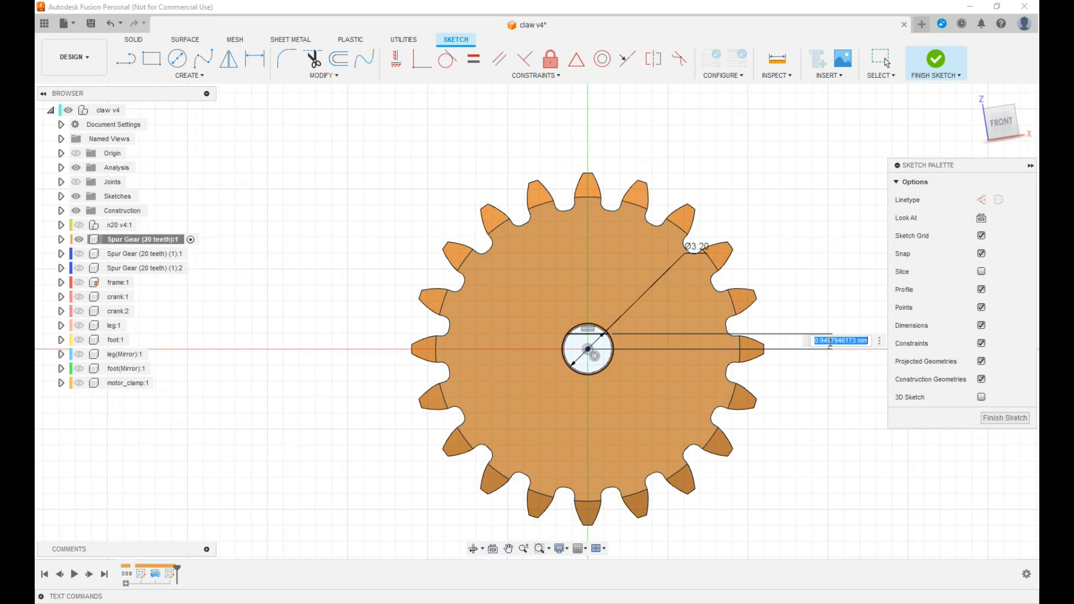
type("1.25")
key("Return")
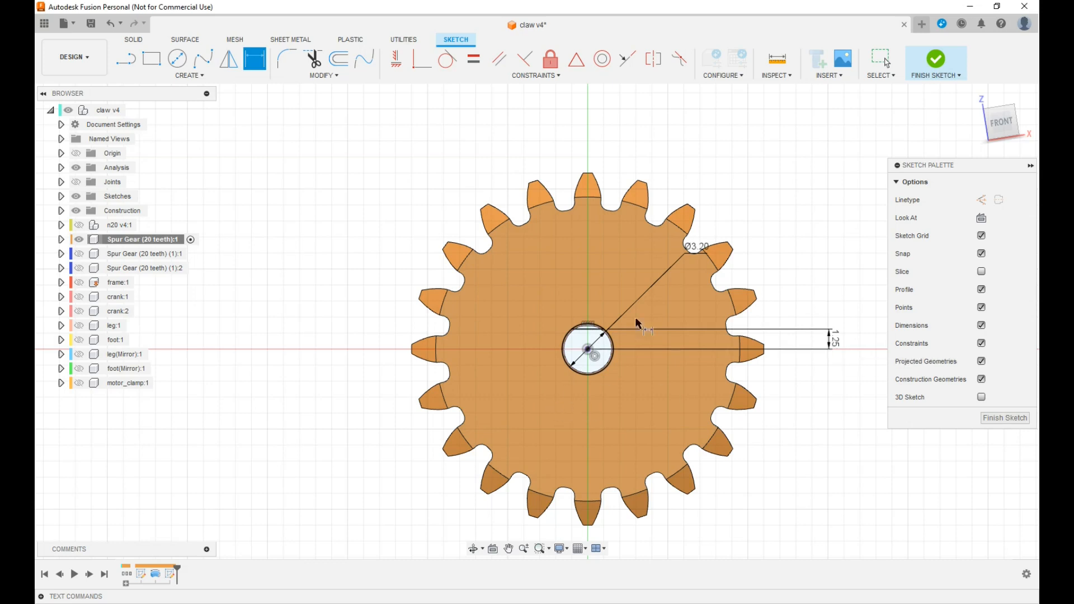
left_click(940, 78)
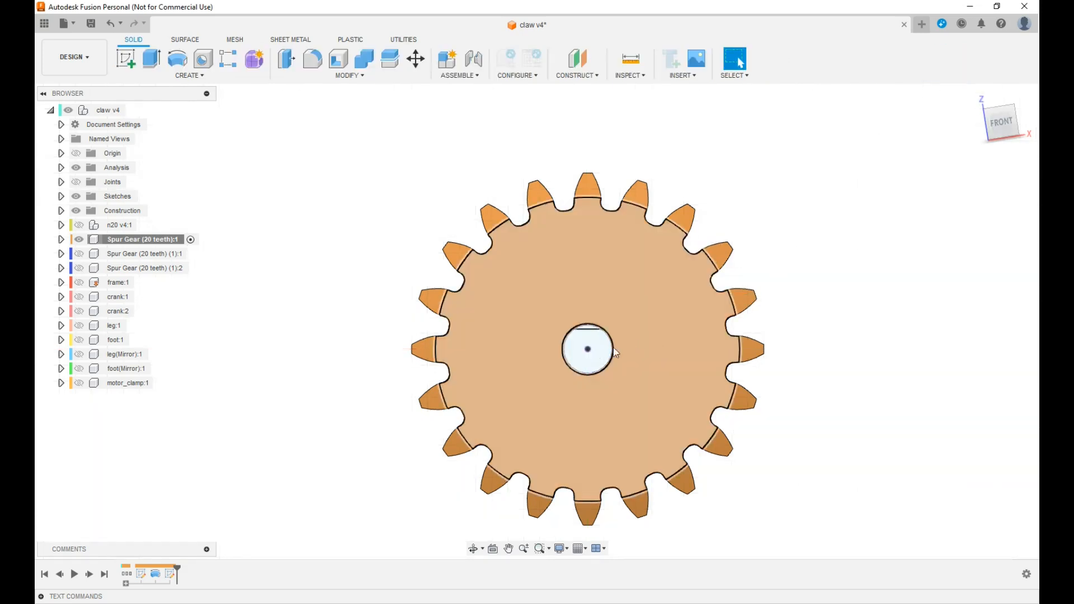
- Extrude the small segment above the line up to the gear's back face with the Join operation, forming a flat in the hole
scroll(628, 352, "up", 3)
left_click_drag(992, 124, 934, 187)
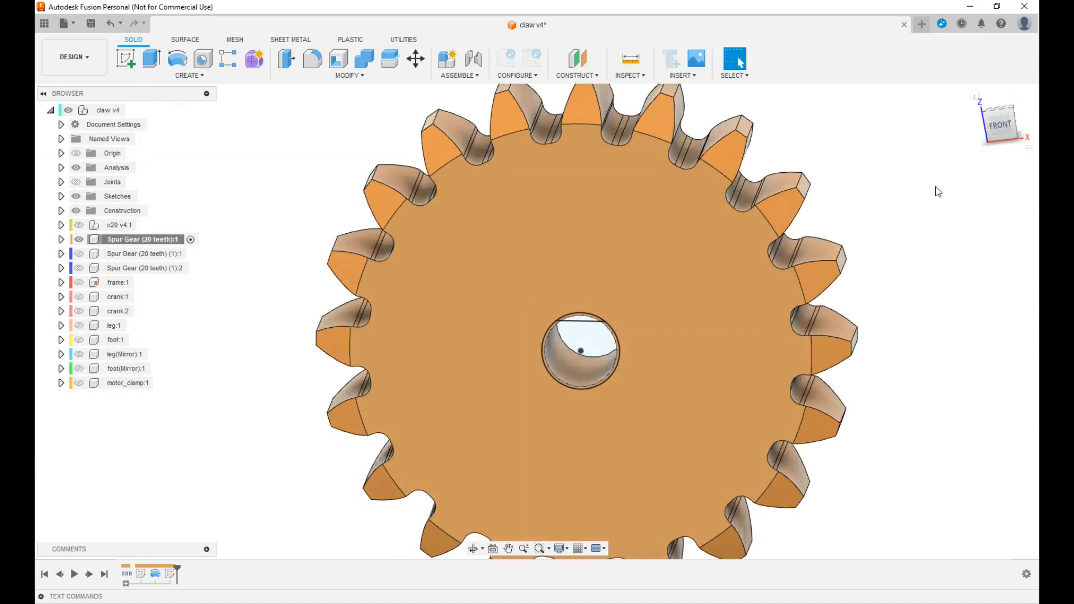
key("e")
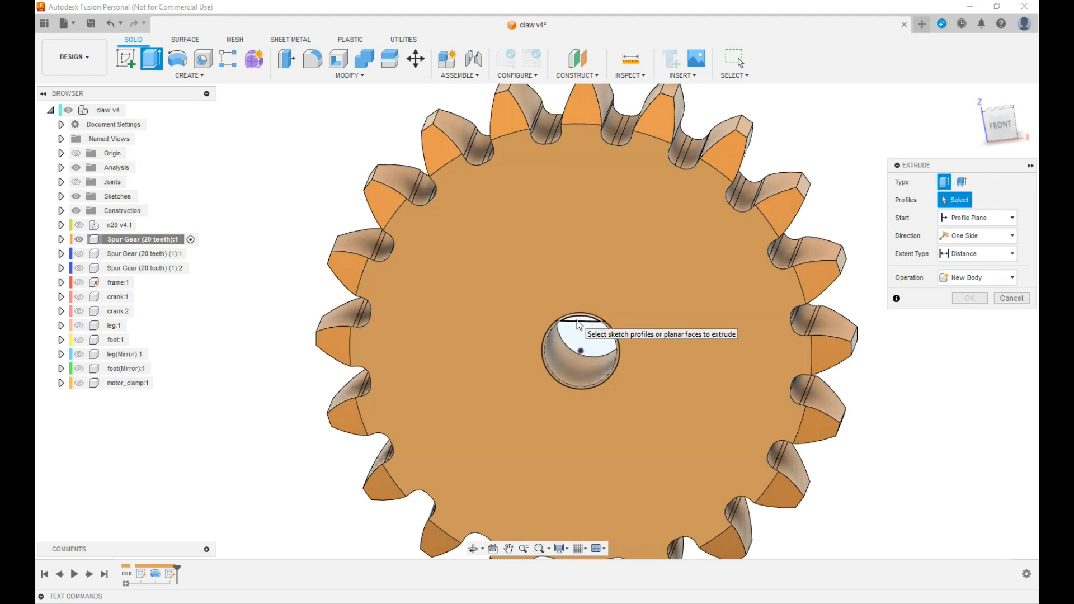
left_click(580, 325)
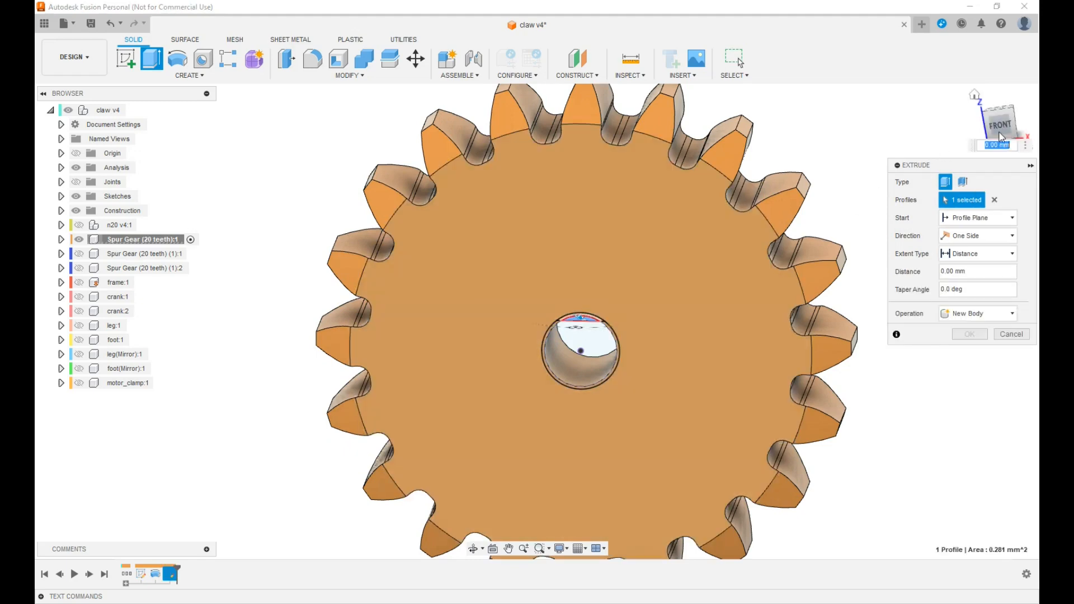
mouse_move(1001, 134)
left_mouse_down()
mouse_move(922, 150)
mouse_move(987, 151)
mouse_move(918, 149)
left_mouse_up()
left_click(1001, 254)
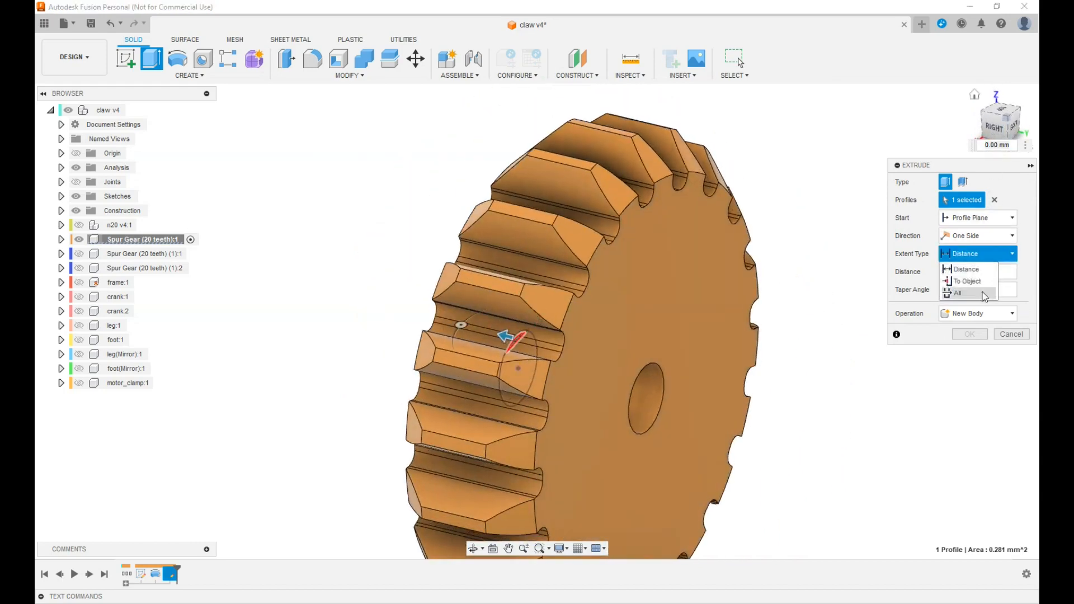
left_click(976, 281)
left_click(711, 279)
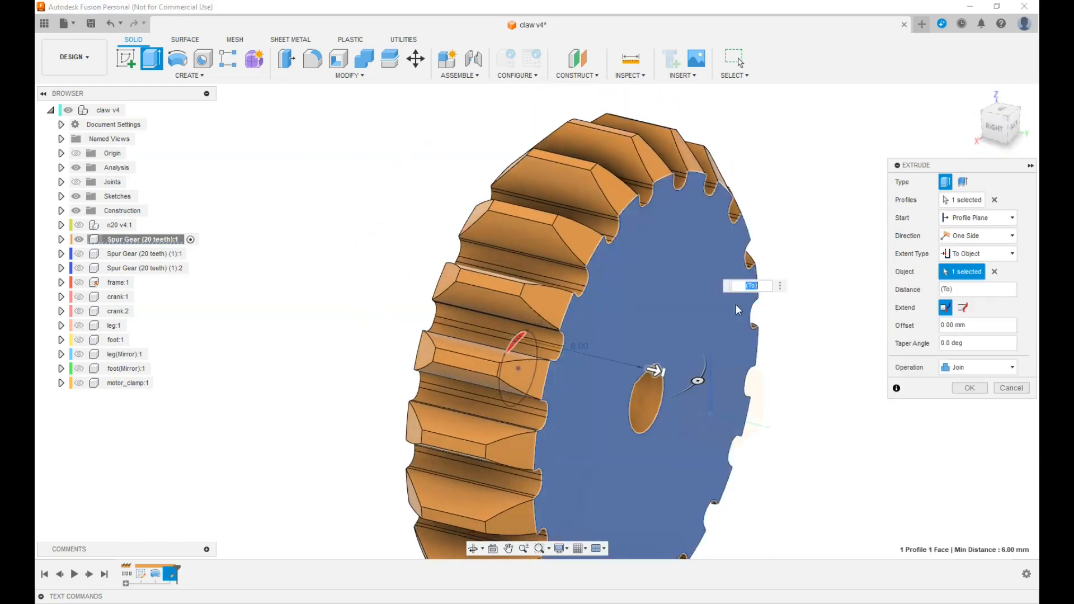
left_click(975, 389)
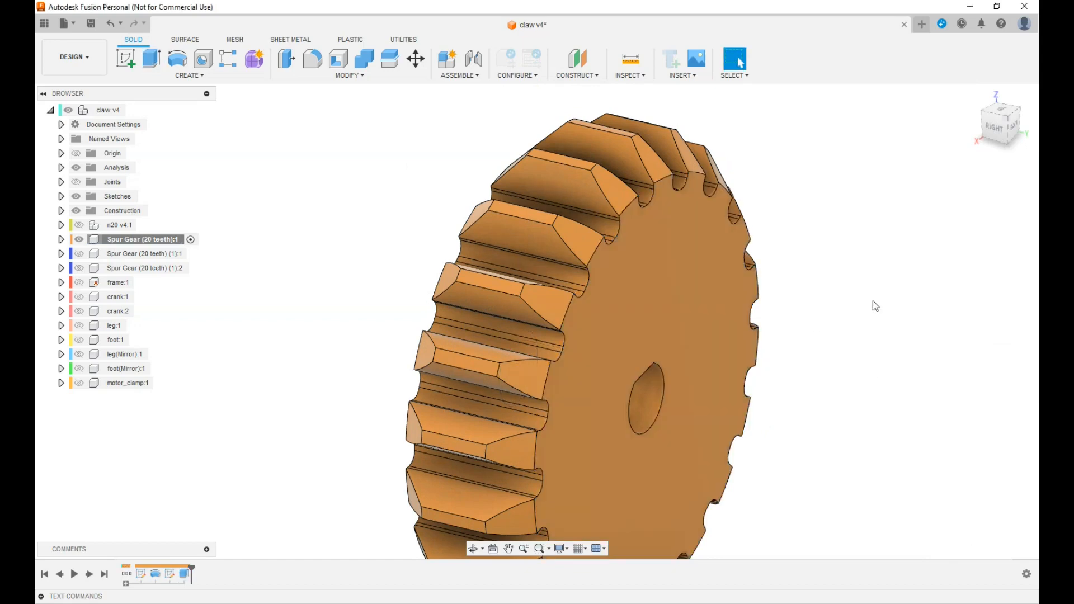
- Expand the sketches of Spur Gear (20 teeth):1 and show Sketch5
left_click_drag(999, 141, 1038, 143)
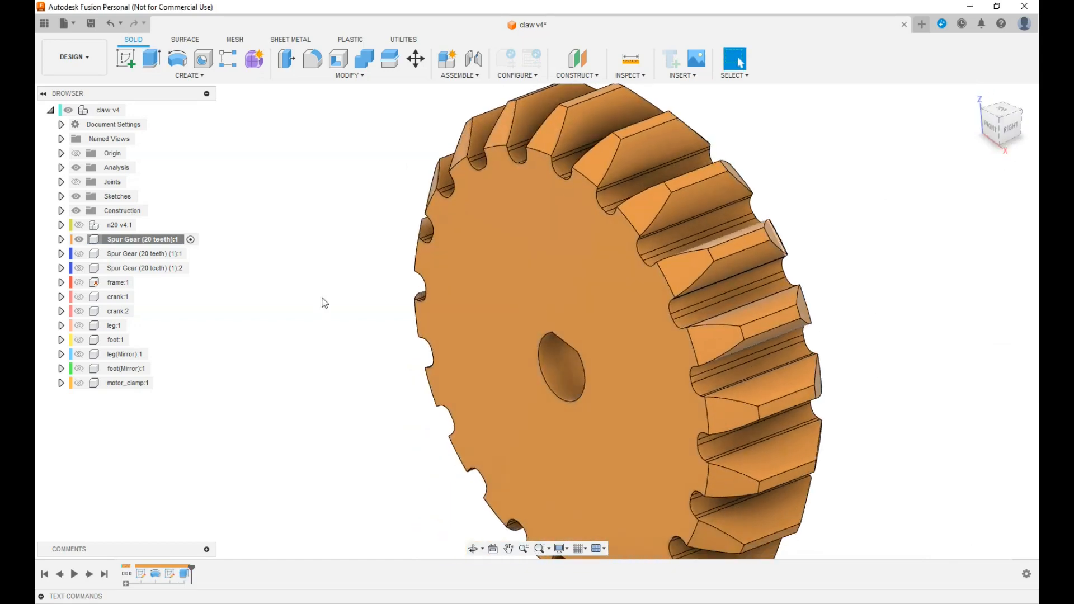
left_click(60, 237)
left_click(60, 239)
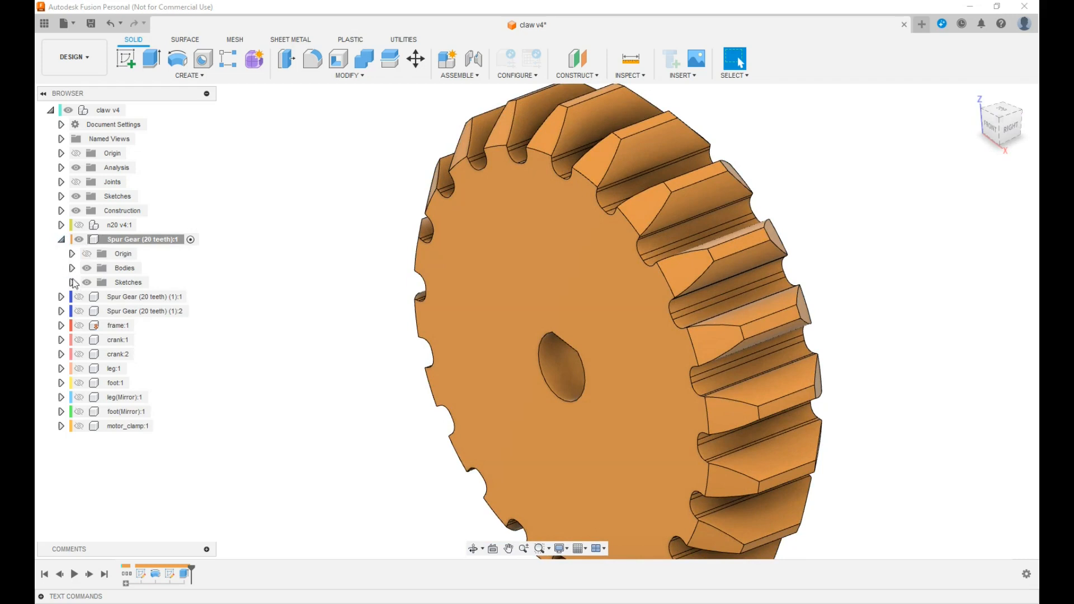
left_click(72, 282)
left_click(97, 354)
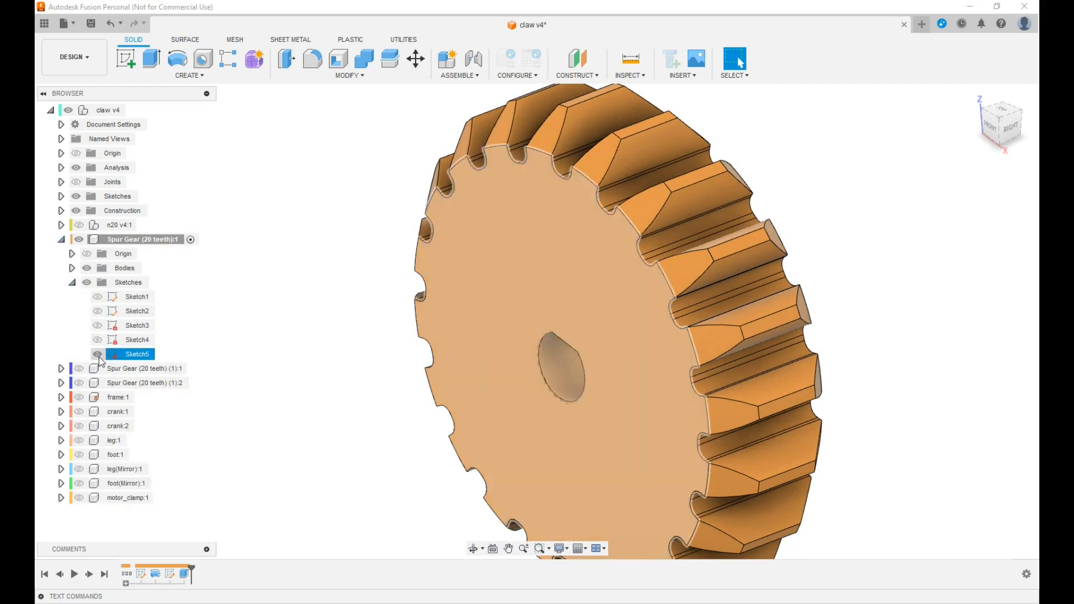
- Extrude the thin ring profile around the hole to the gear's back face as a cut
key("e")
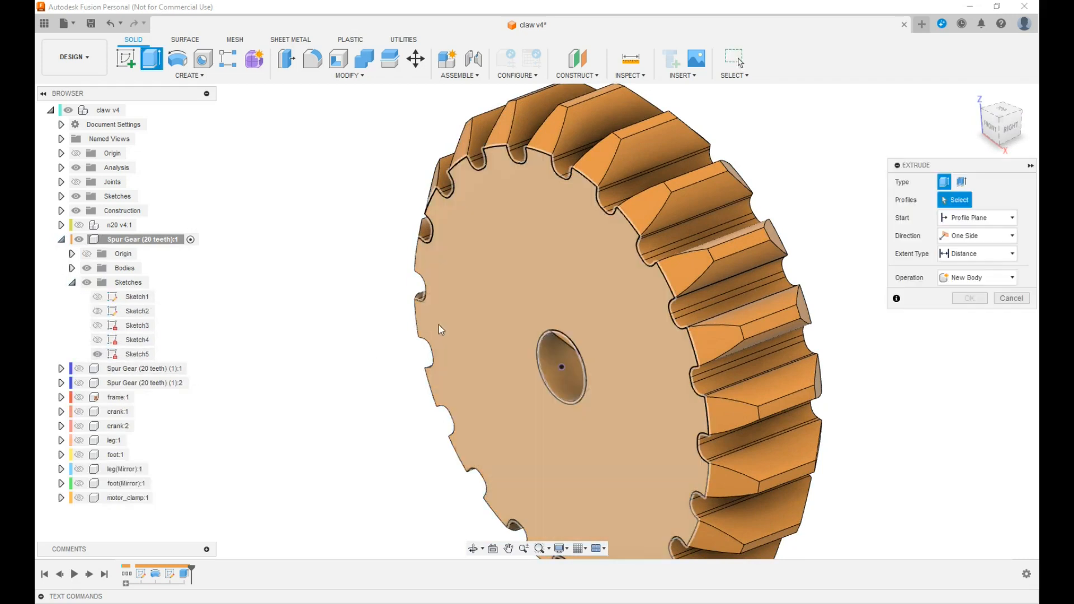
scroll(539, 334, "up", 5)
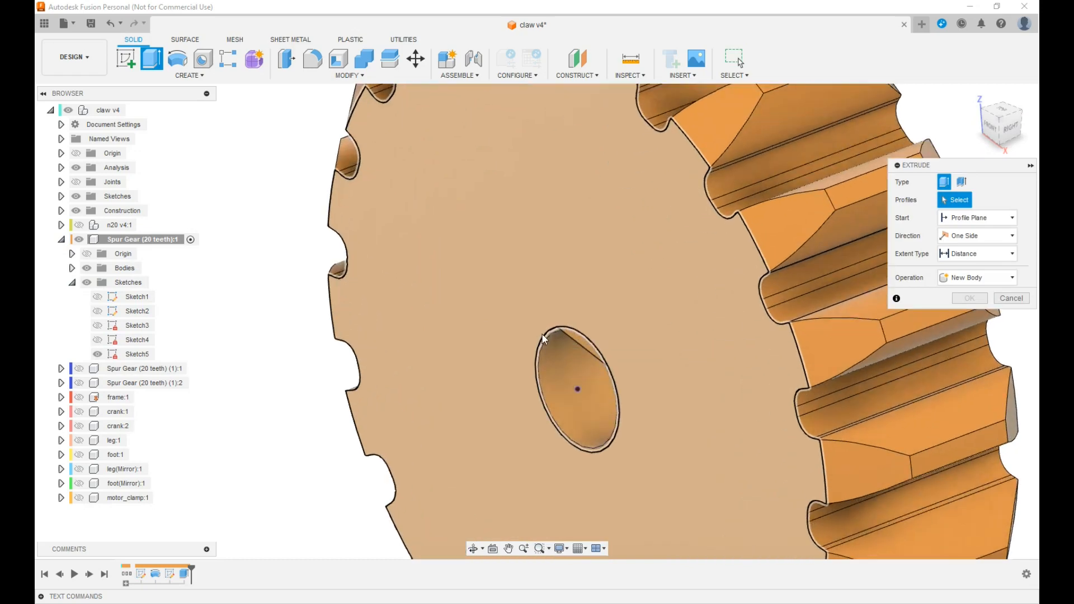
left_click(548, 338)
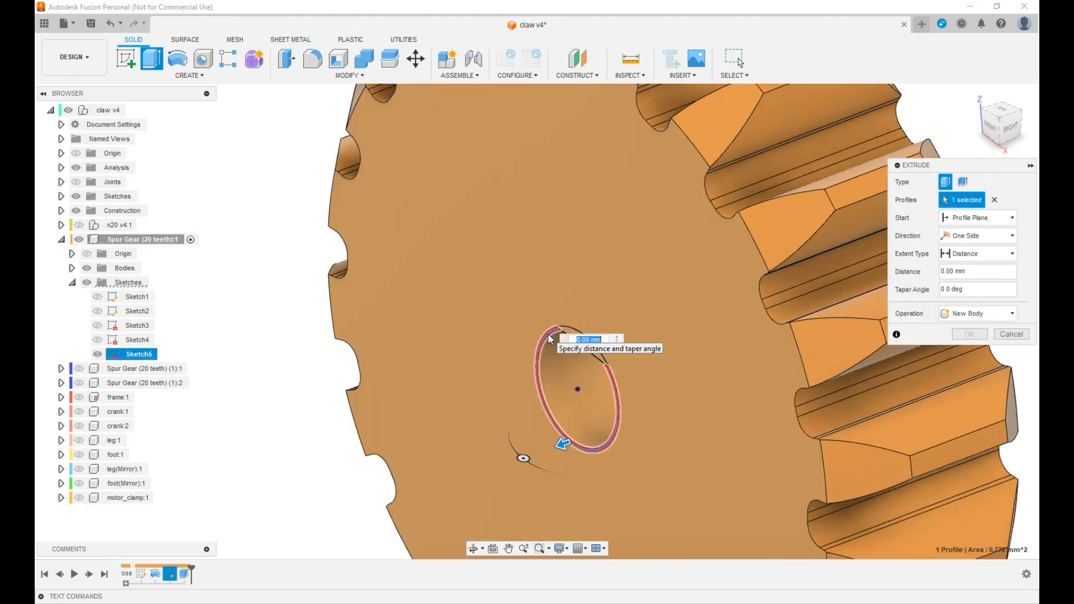
left_click_drag(1013, 117, 989, 123)
left_click(991, 252)
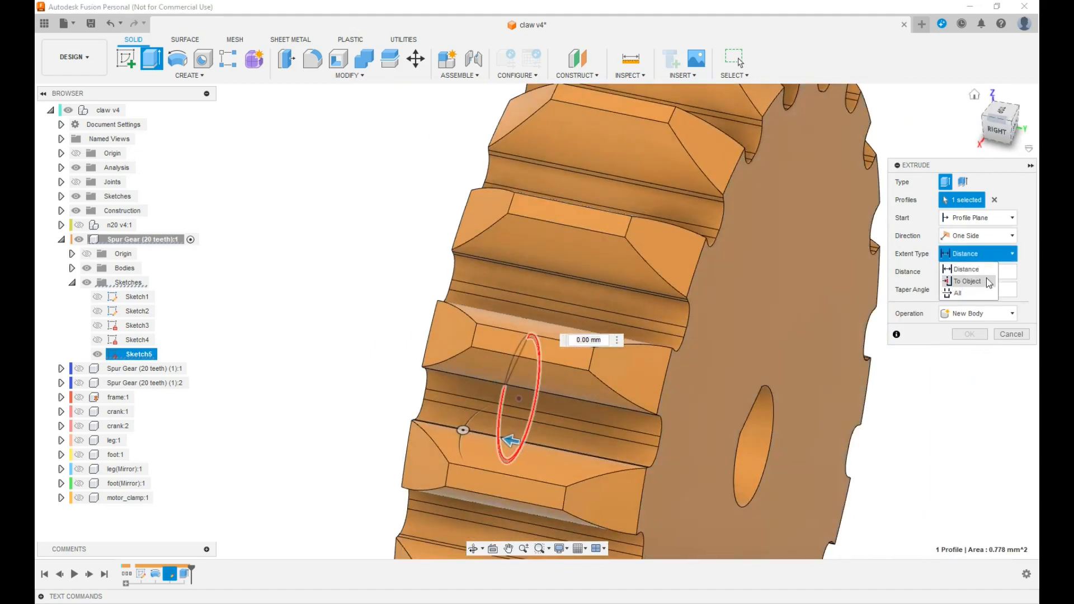
left_click(986, 283)
left_click(777, 293)
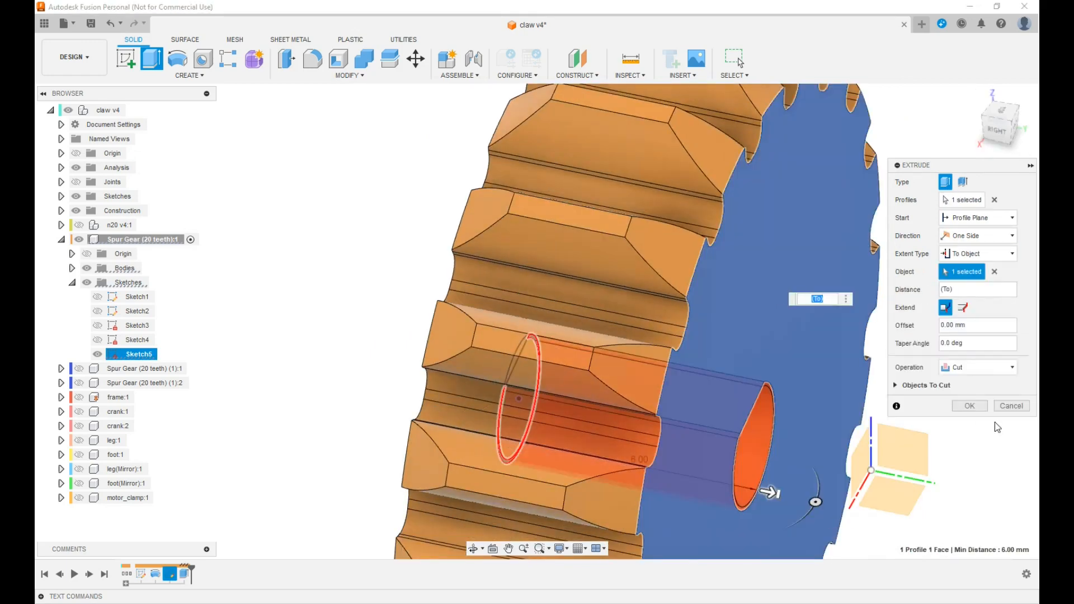
left_click(969, 405)
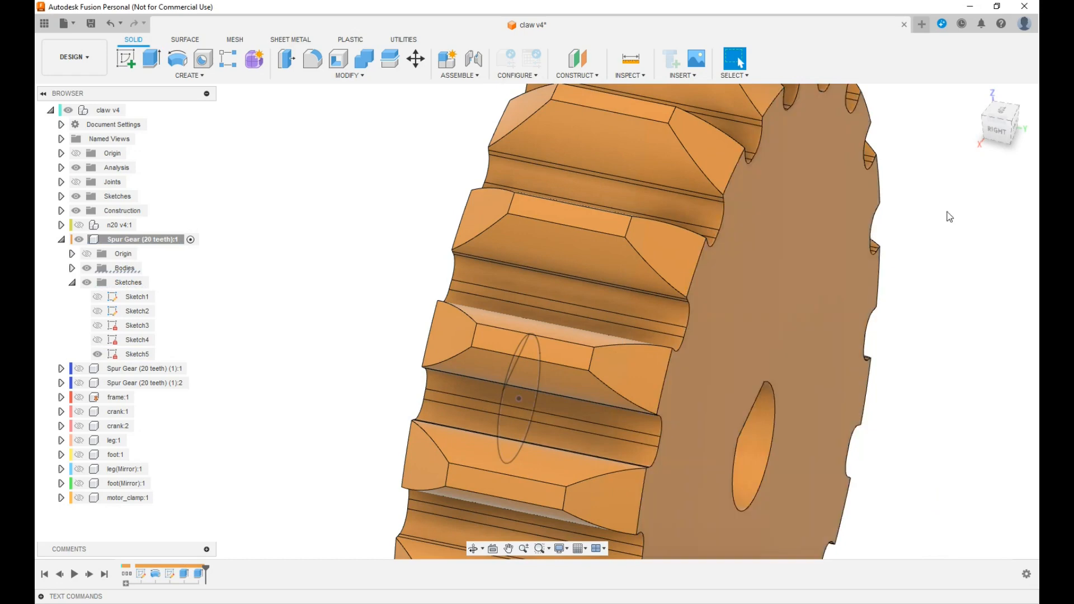
- Hide Sketch5 and collapse the browser contents of Spur Gear (20 teeth):1
left_click_drag(999, 125, 1037, 128)
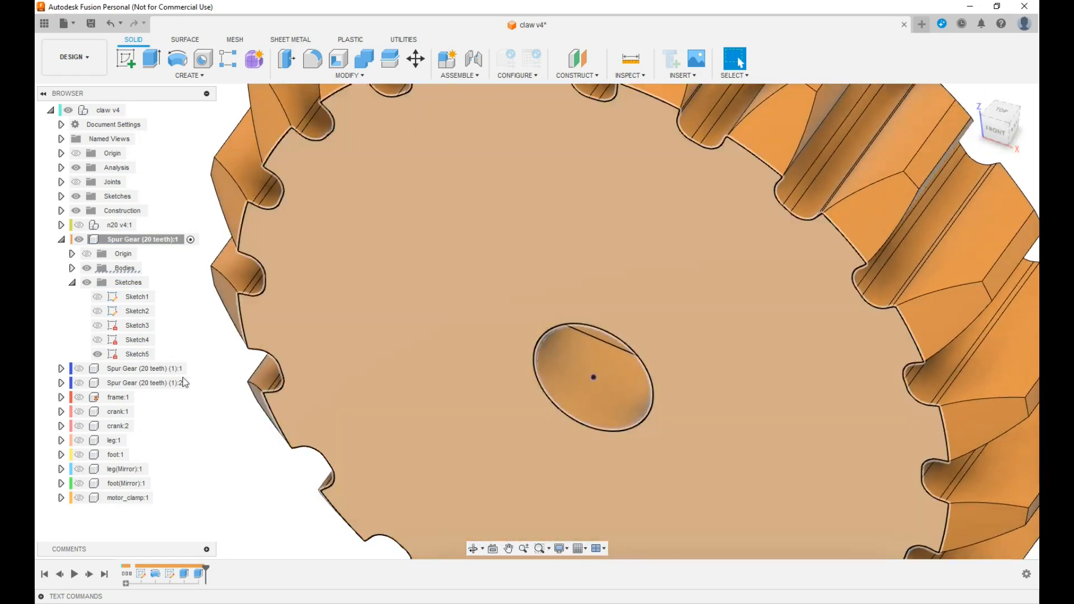
left_click(100, 354)
left_click(98, 354)
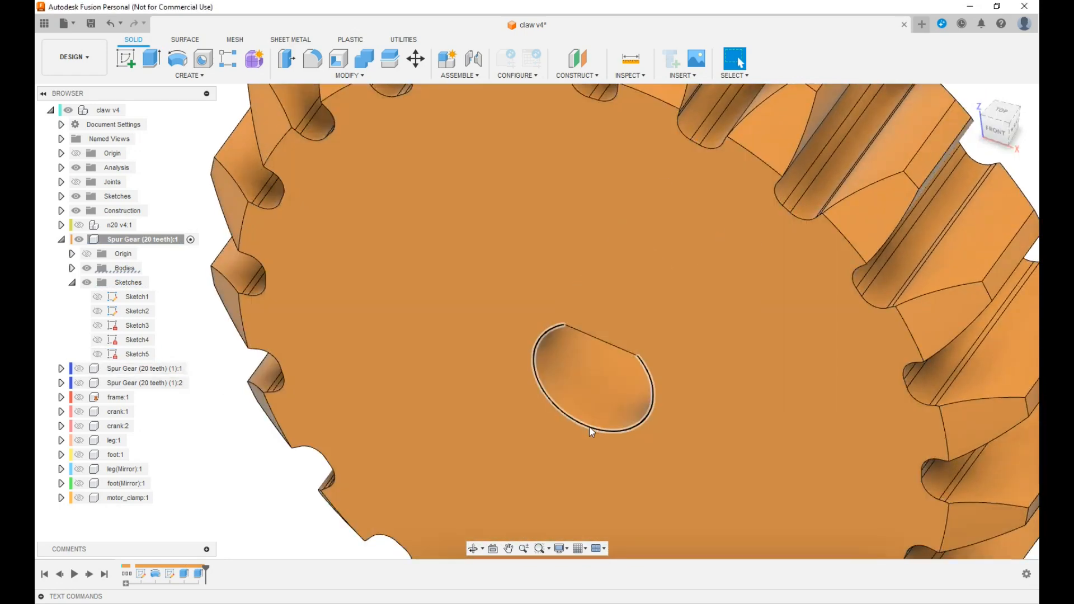
left_click(589, 426)
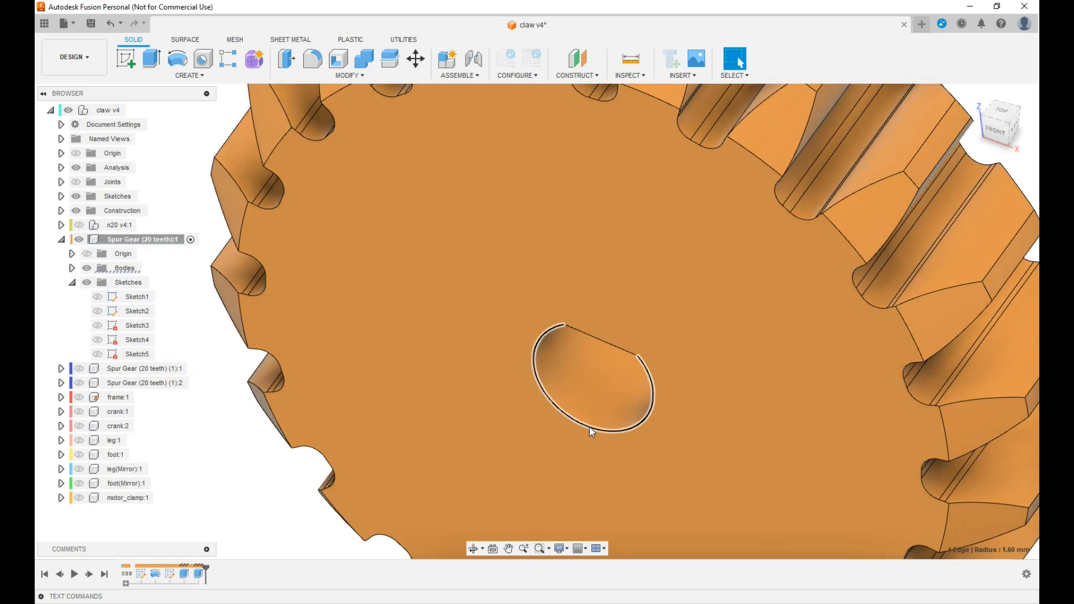
scroll(588, 426, "down", 2)
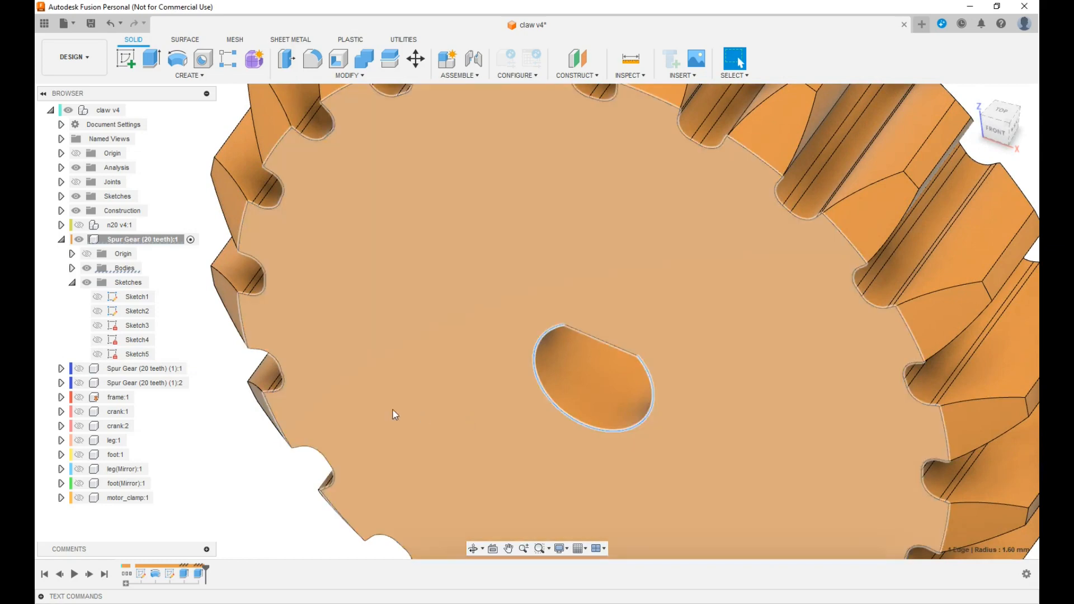
scroll(344, 391, "down", 3)
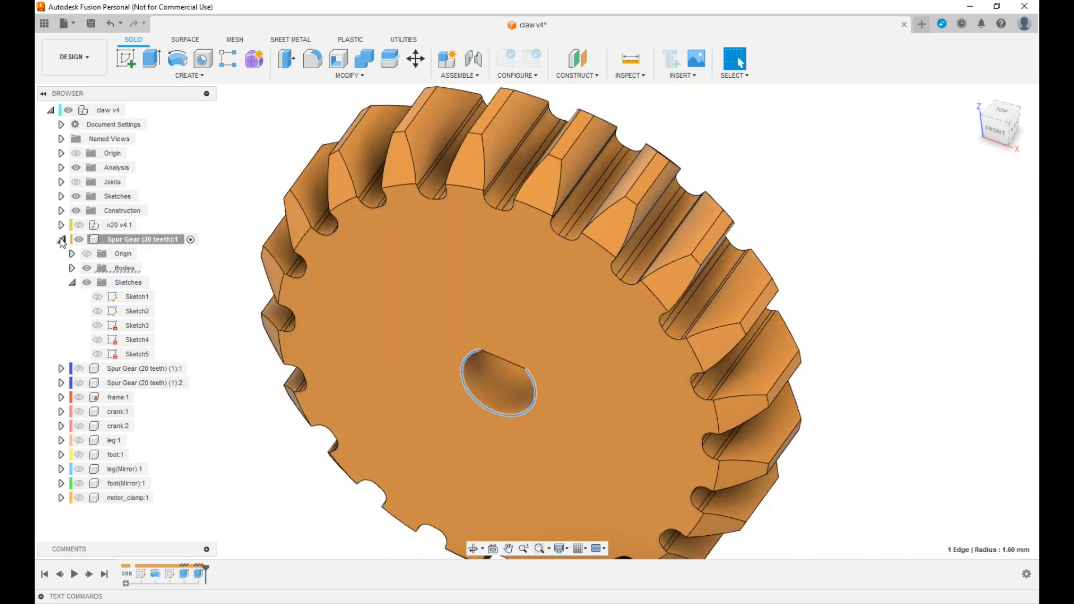
left_click(62, 239)
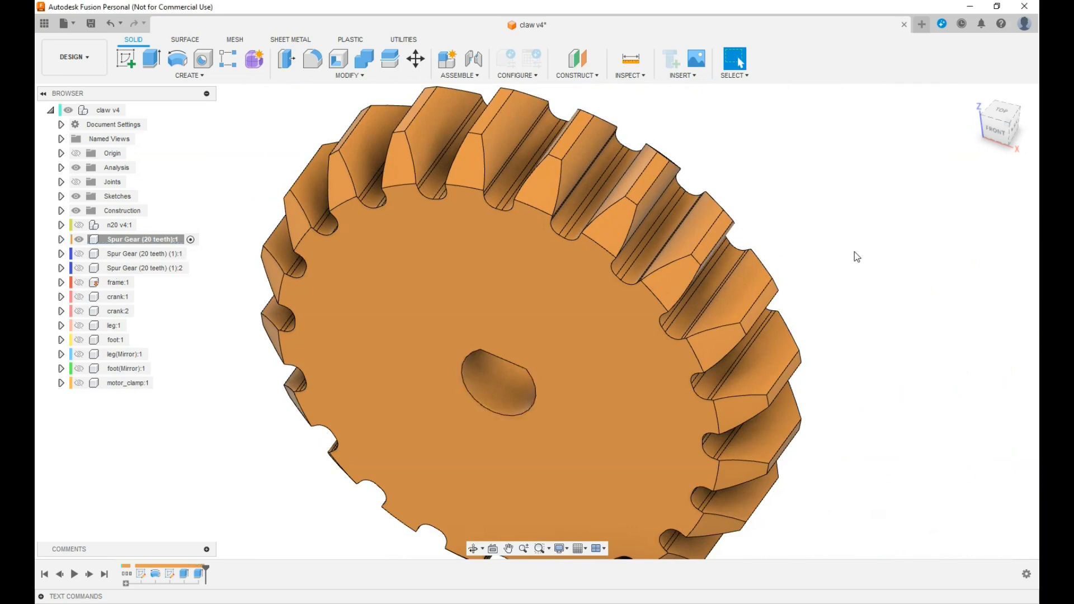
- Unisolate Spur Gear (20 teeth):1 and reactivate the top-level claw v4 assembly
right_click(152, 239)
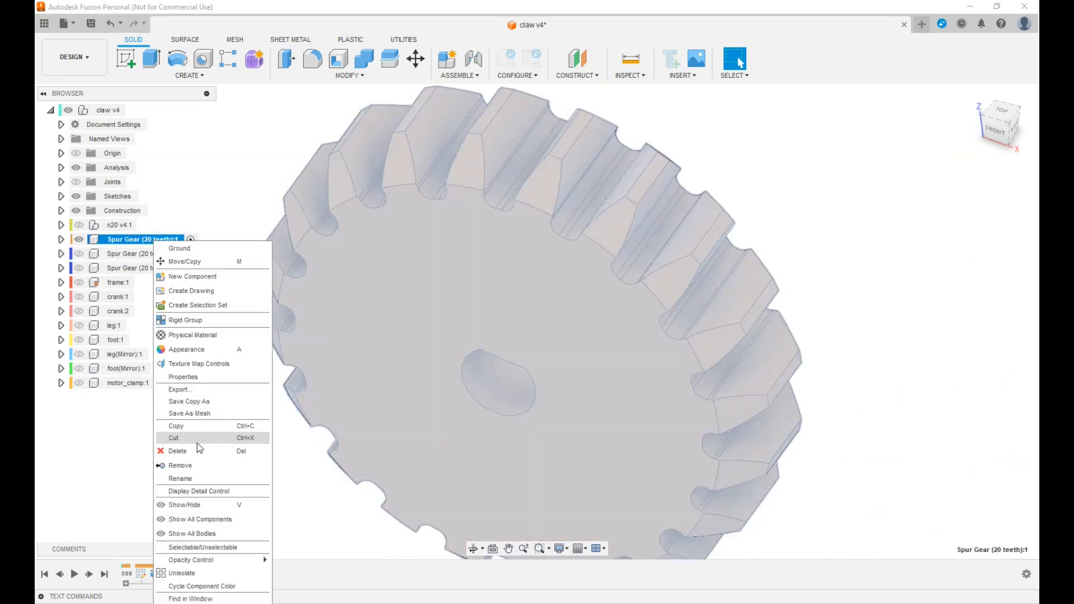
left_click(197, 574)
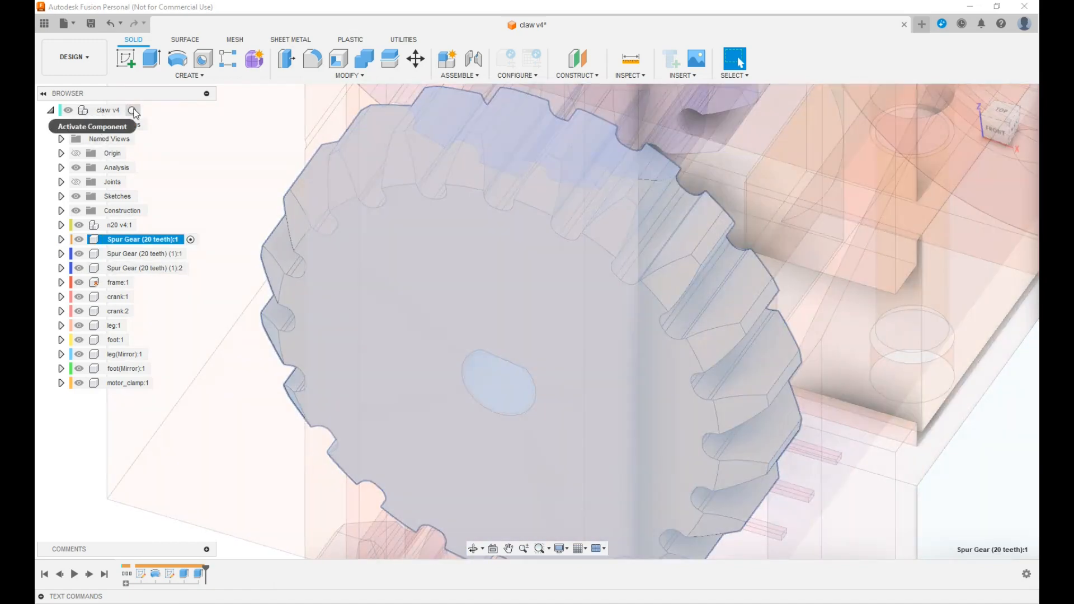
left_click(133, 110)
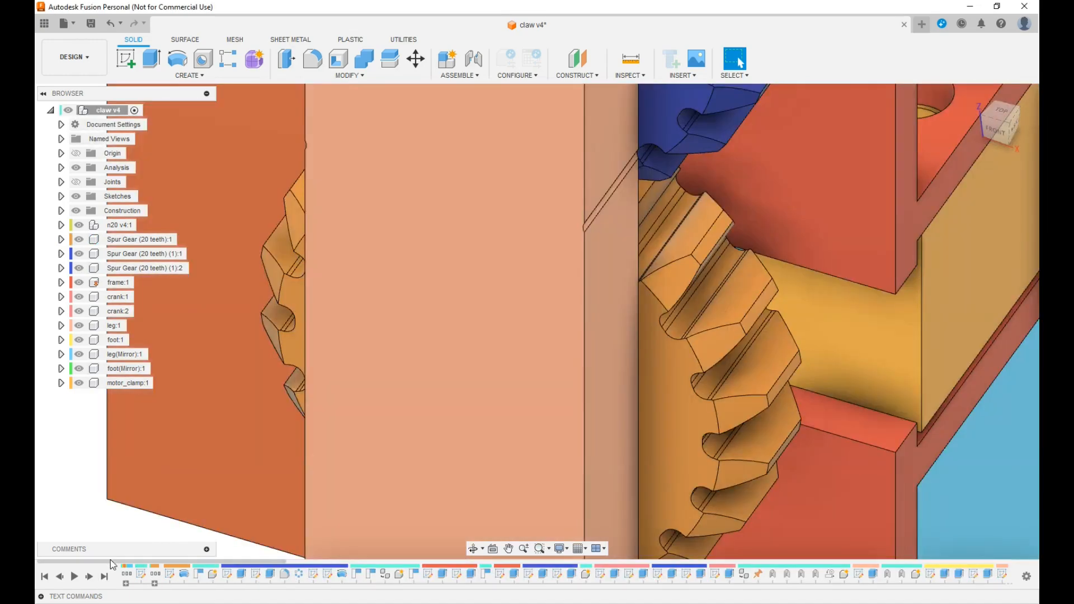
- Find the motor clamp on the back of the frame, activate the motor_clamp:1 component and isolate it
scroll(177, 439, "down", 5)
middle_click_drag(559, 336, 773, 259)
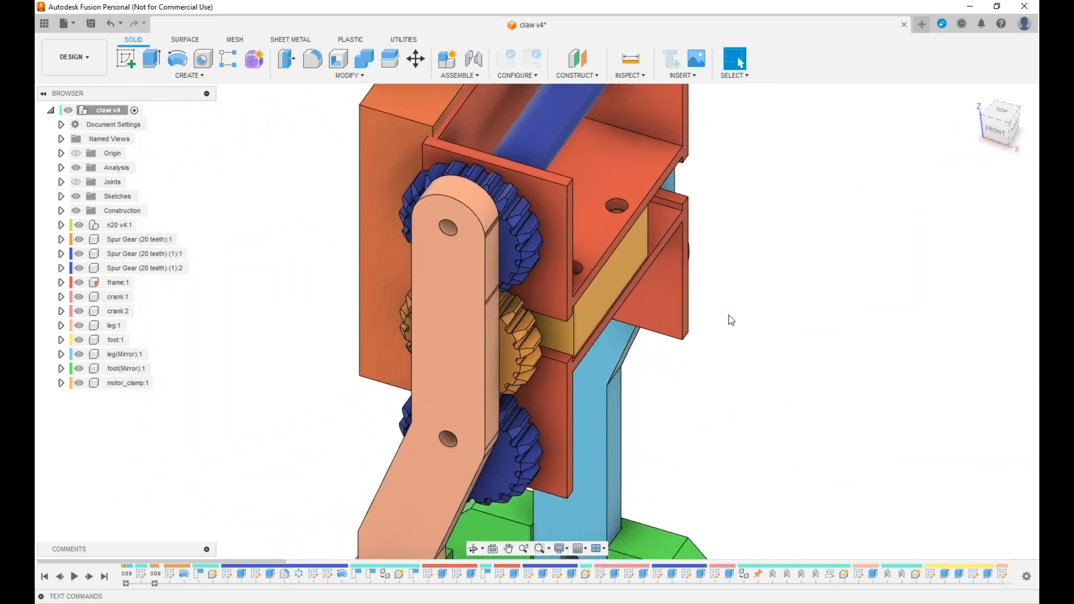
scroll(726, 316, "up", 1)
mouse_move(998, 139)
left_mouse_down()
mouse_move(1015, 130)
mouse_move(983, 139)
mouse_move(899, 127)
left_mouse_up()
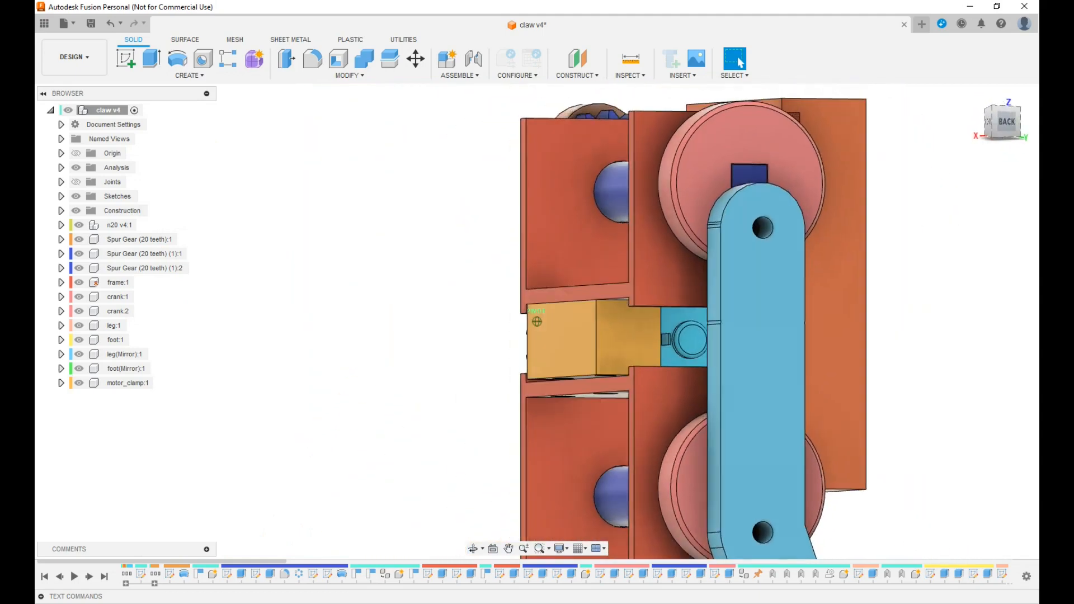
left_click(628, 344)
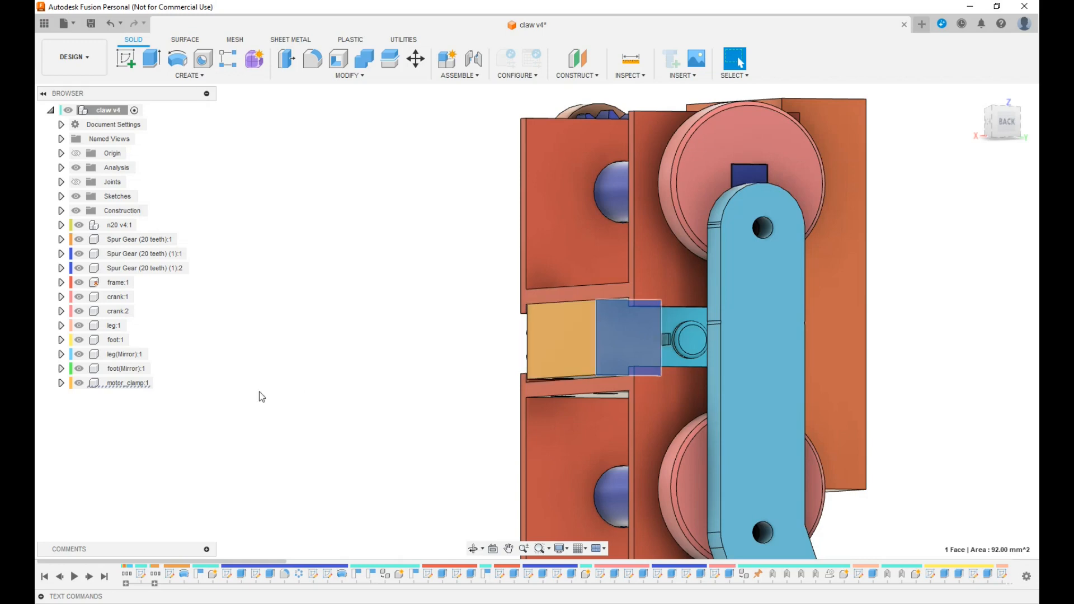
double_click(154, 384)
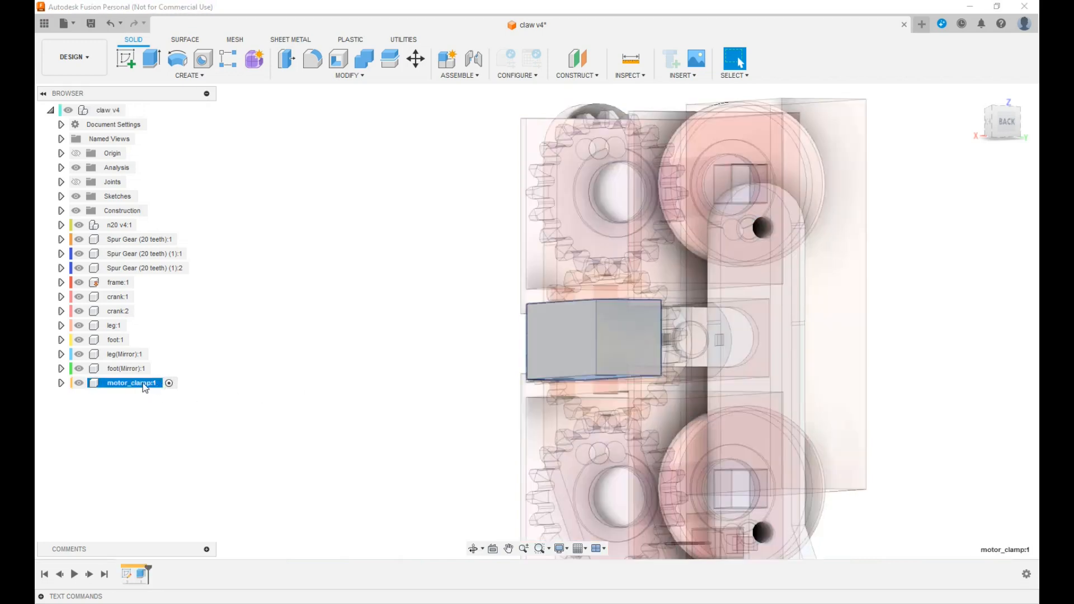
right_click(136, 387)
left_click(164, 337)
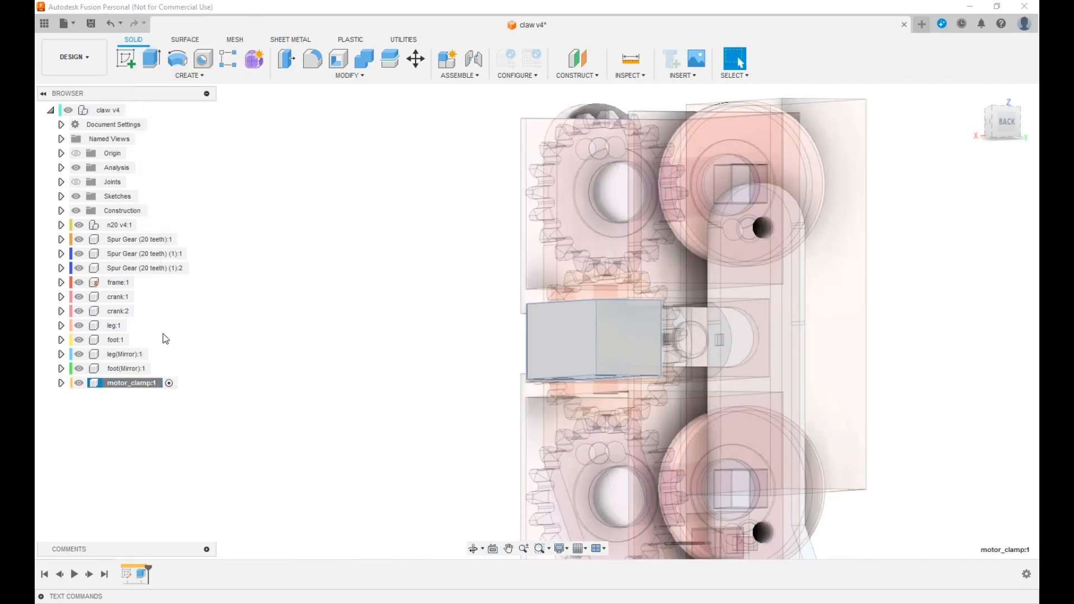
- Show the n20_motor:1 part of n20 v4:1 alongside the clamp, with its switch and battery box hidden
left_click(62, 226)
left_click(79, 226)
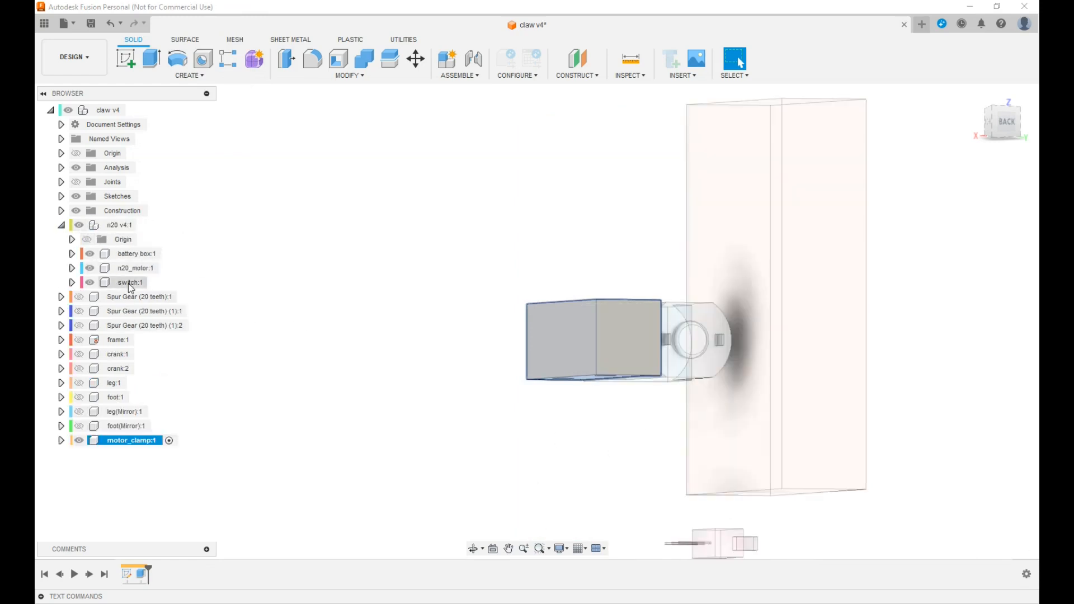
left_click(89, 281)
left_click(89, 254)
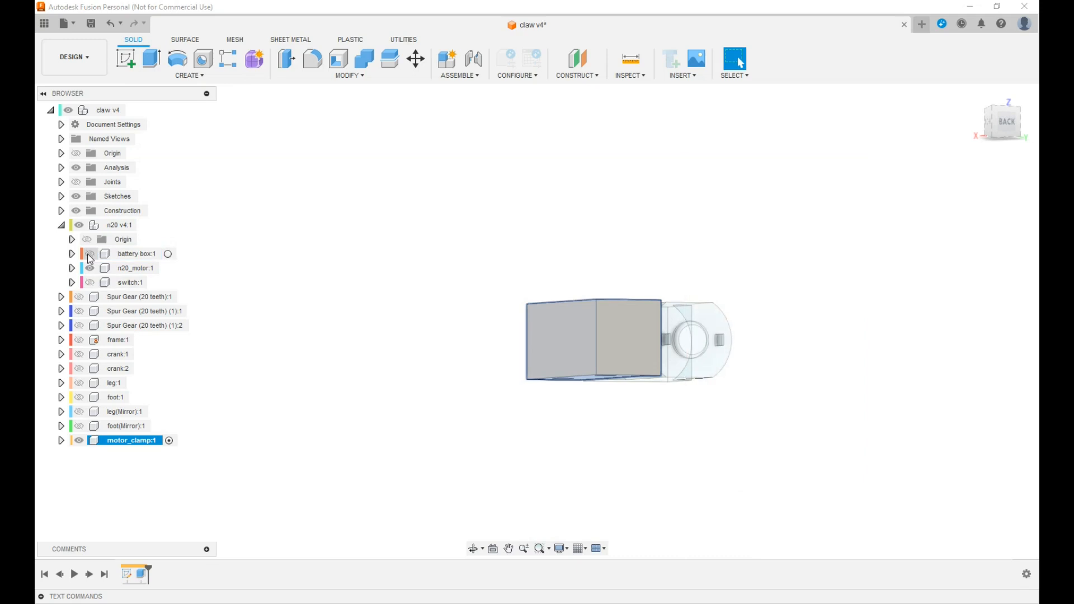
left_click(1003, 128)
scroll(618, 354, "up", 3)
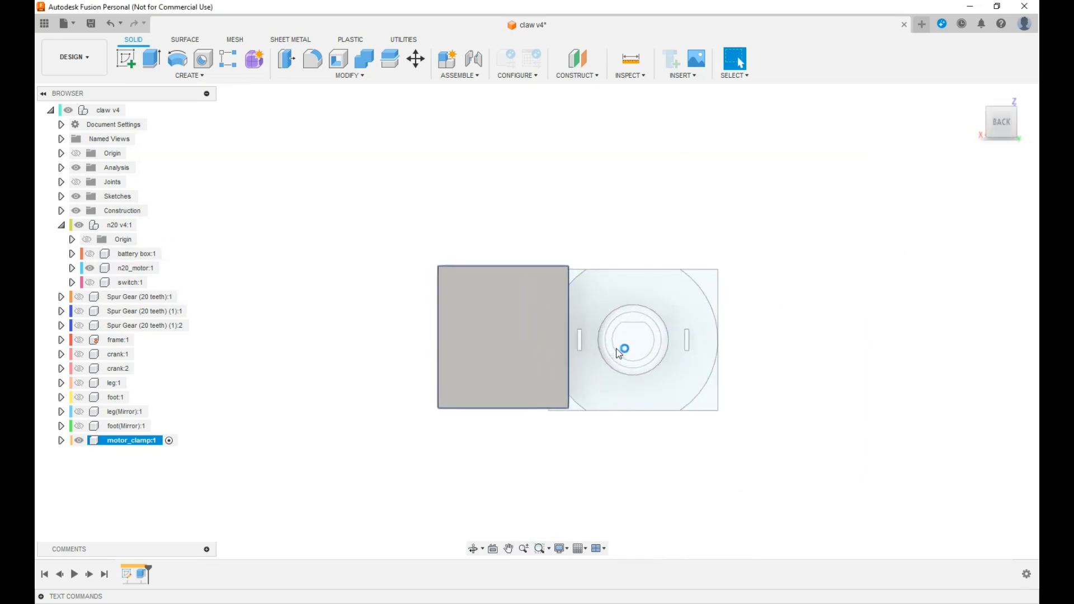
left_click_drag(1003, 132, 1028, 138)
left_click(655, 176)
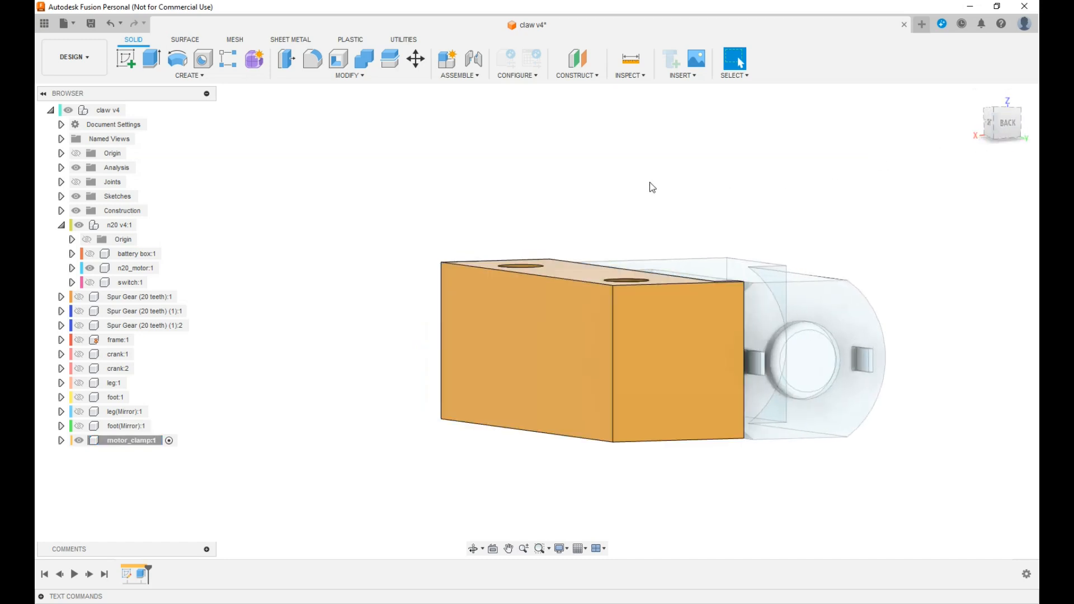
- Edit the motor clamp's profile sketch and set the projection of the small end lip to 2 mm
double_click(127, 573)
scroll(755, 461, "down", 3)
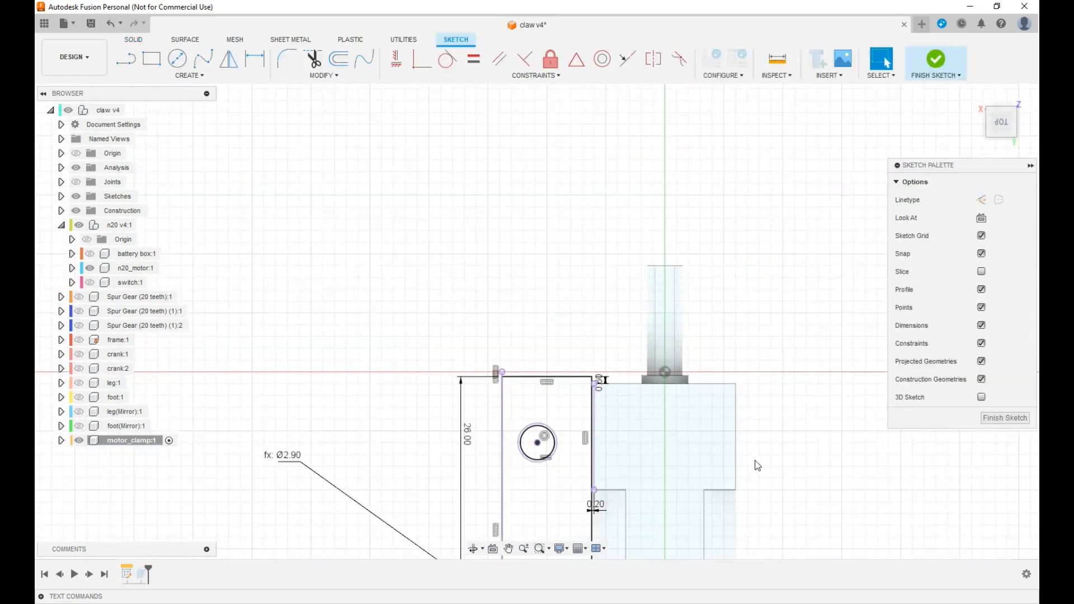
scroll(755, 461, "up", 3)
scroll(755, 462, "down", 5)
middle_click_drag(765, 468, 710, 322)
scroll(656, 439, "up", 5)
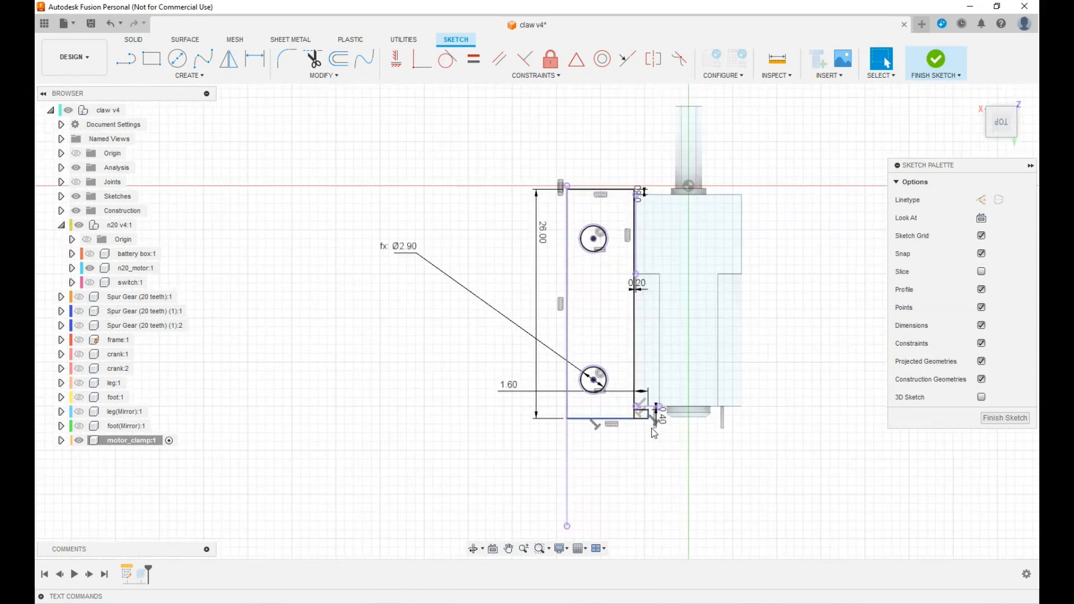
double_click(451, 373)
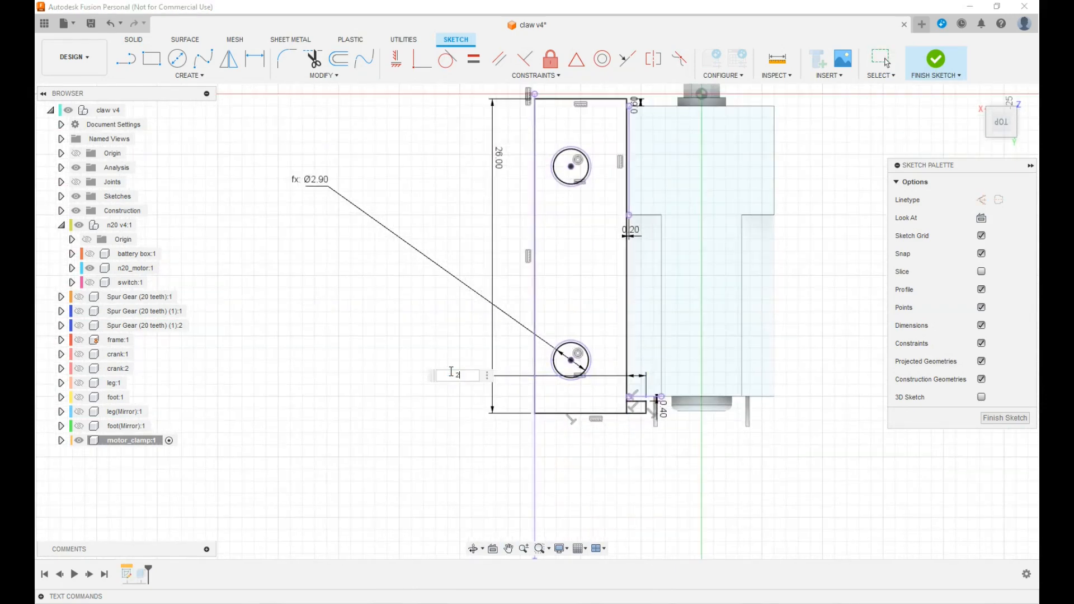
key("Return")
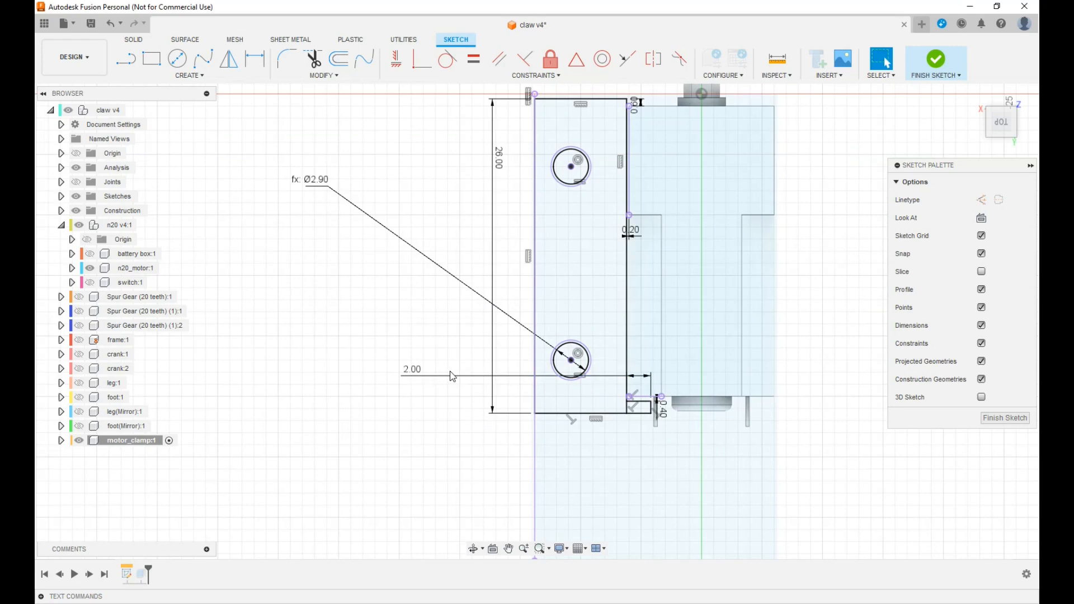
- Increase the end lip's projection to 2.4 mm and finish the sketch
double_click(412, 370)
type("2")
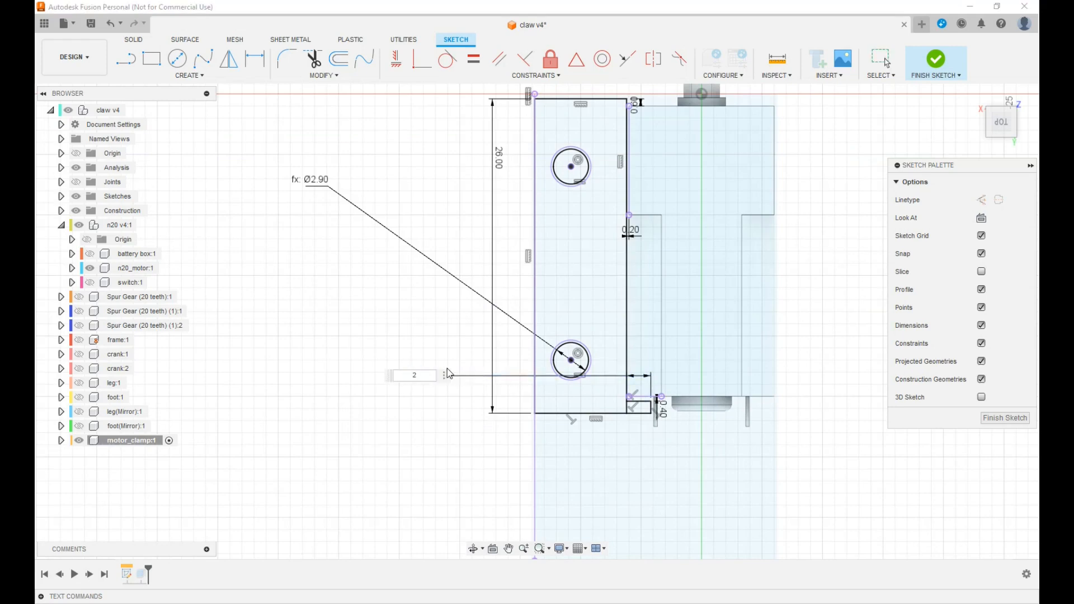
type(".4")
key("Return")
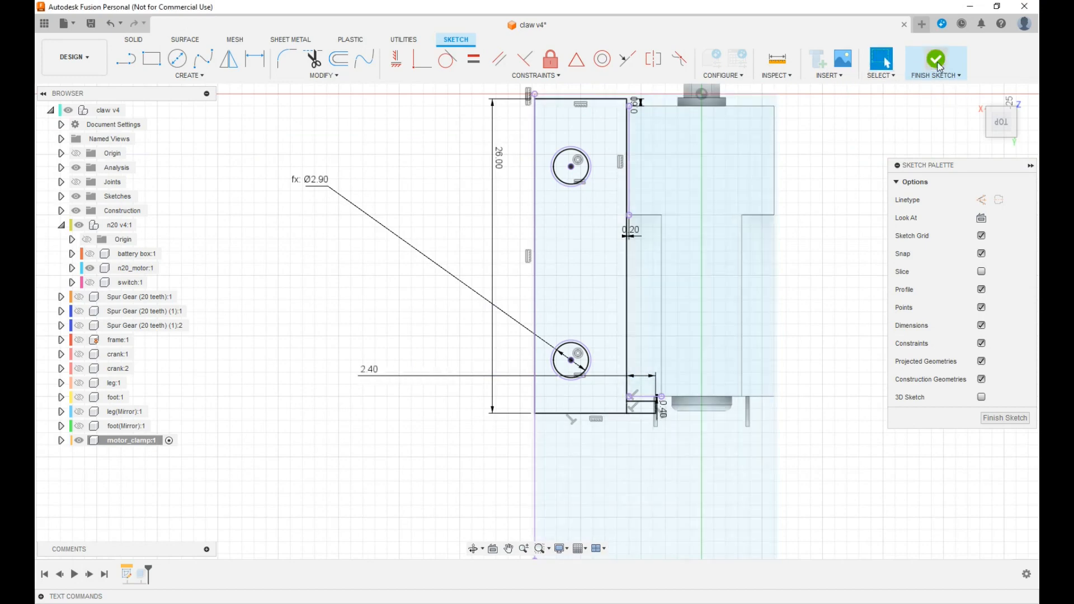
left_click(936, 60)
- Start a sketch on the clamp's back end face and project that face and the round boss edge of the motor's back
left_click(988, 118)
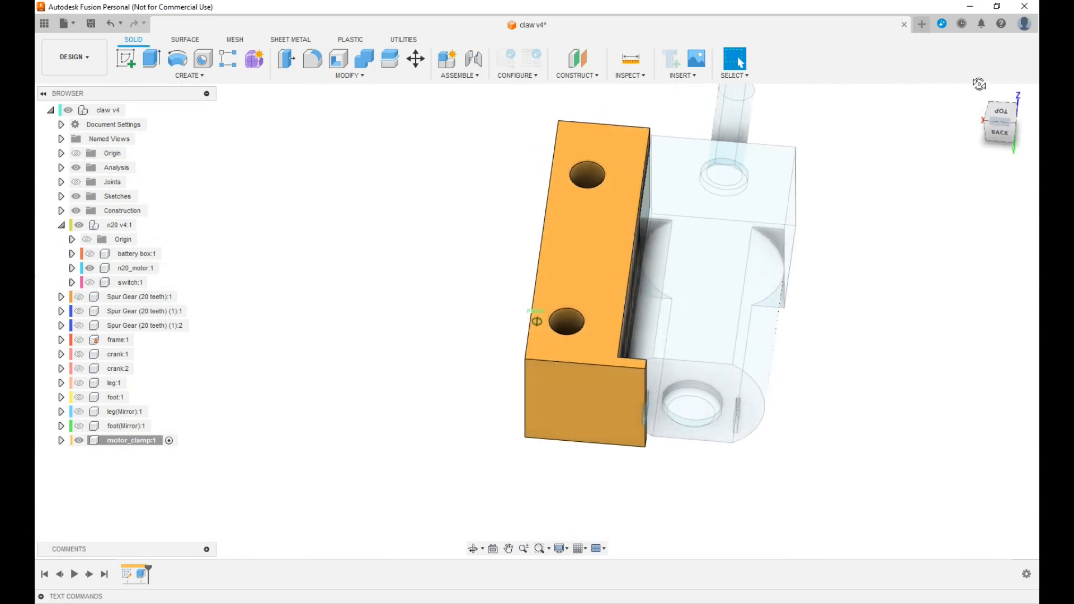
left_click(610, 372)
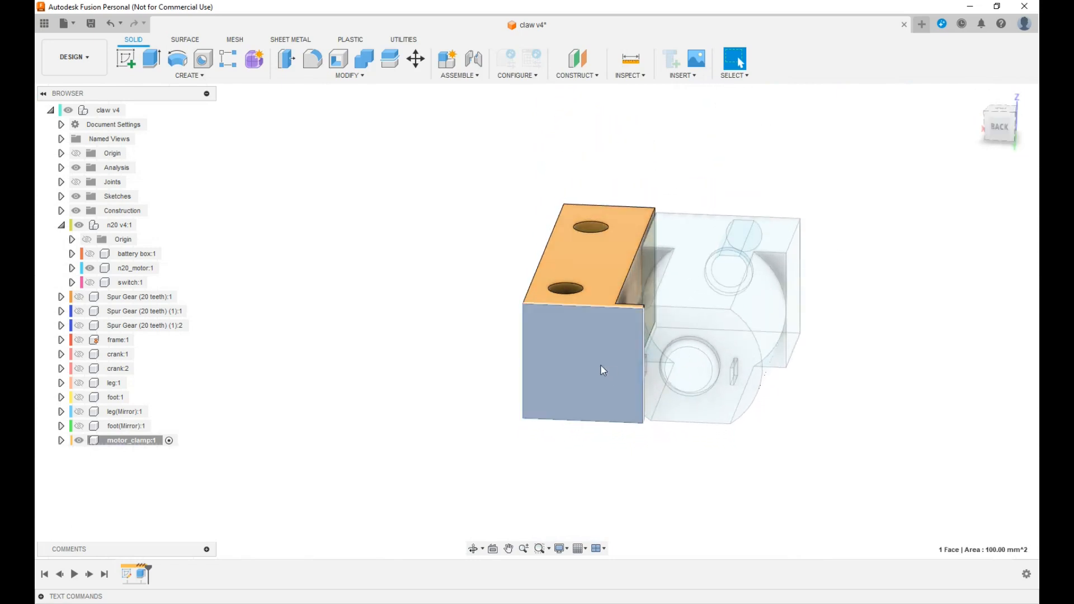
left_click(125, 60)
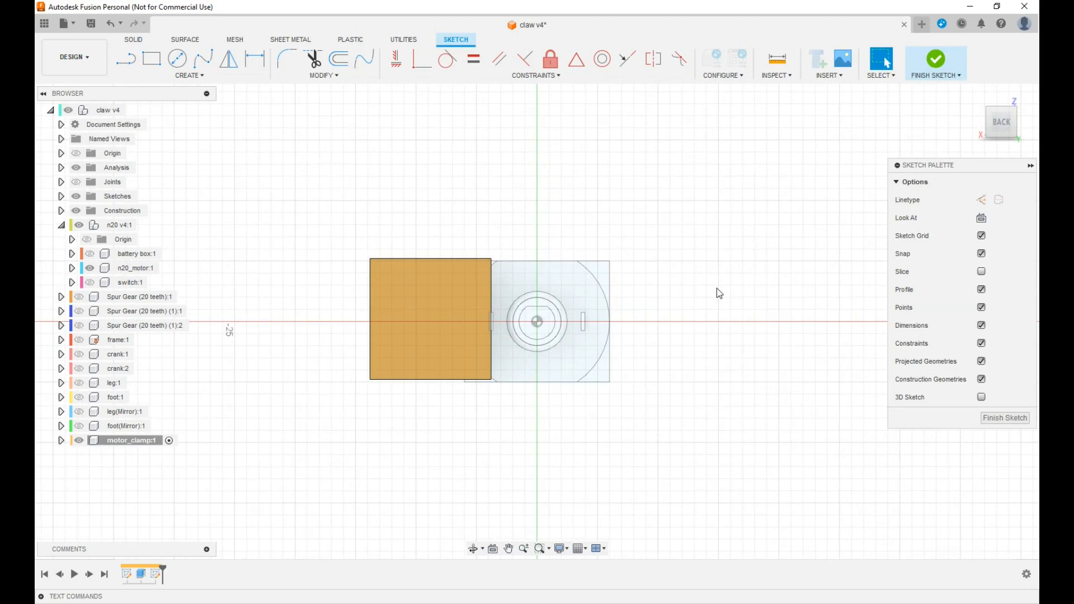
key("p")
left_click(451, 327)
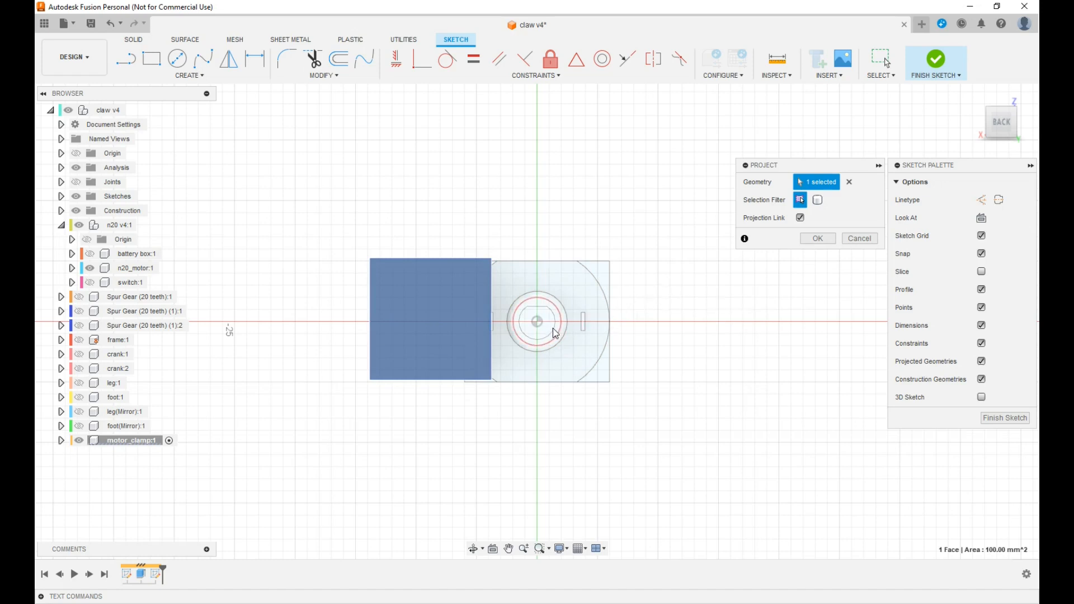
left_click(515, 305)
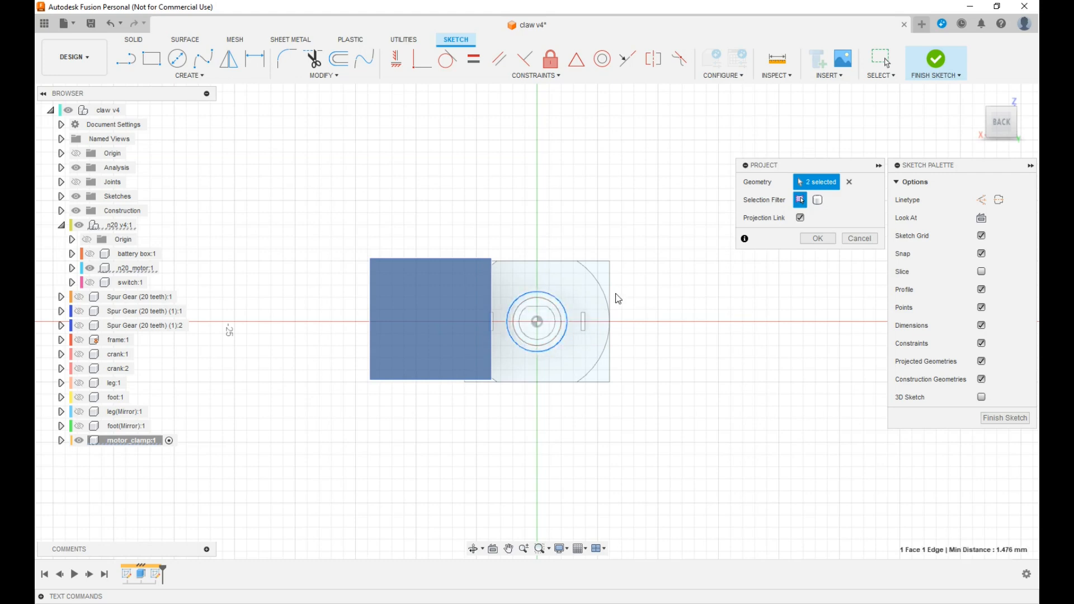
left_click(817, 238)
- Draw a circle centred on the projected motor boss, dimension its diameter to 11 mm and finish the sketch
key("c")
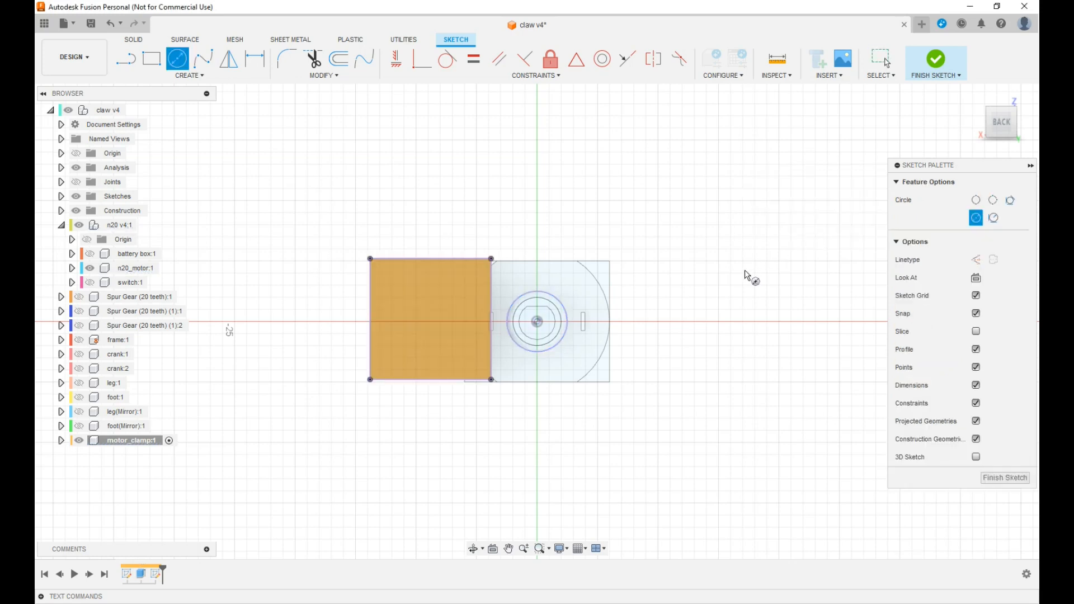
left_click(537, 322)
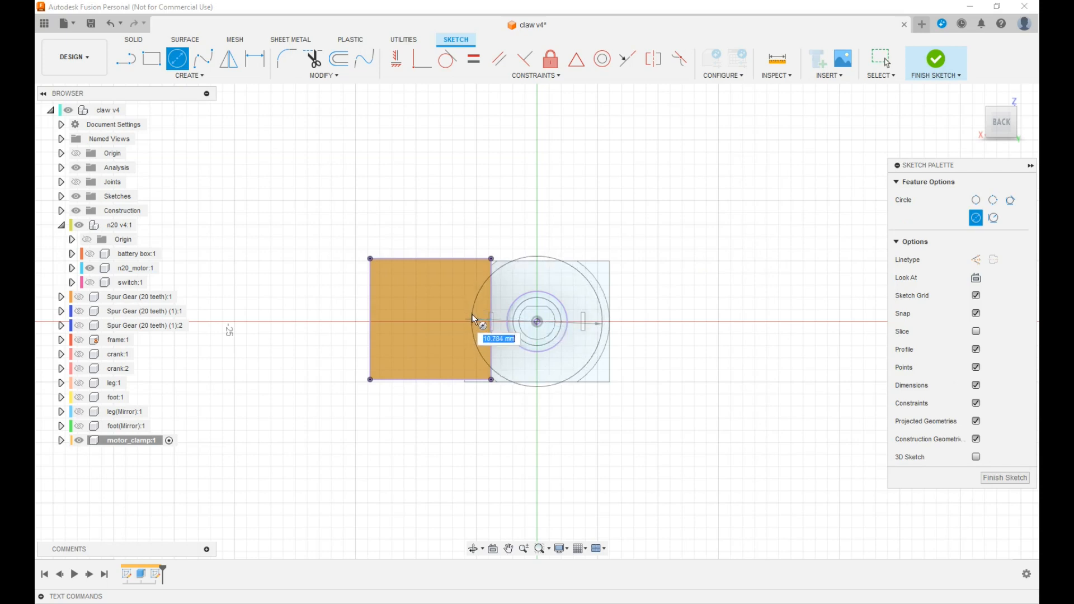
left_click(472, 316)
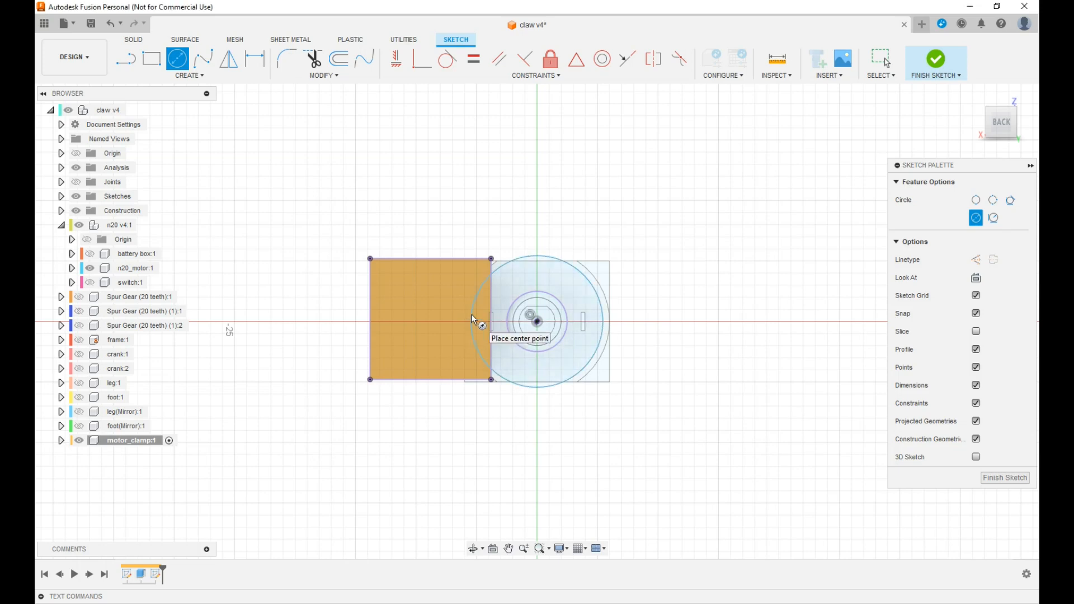
key("d")
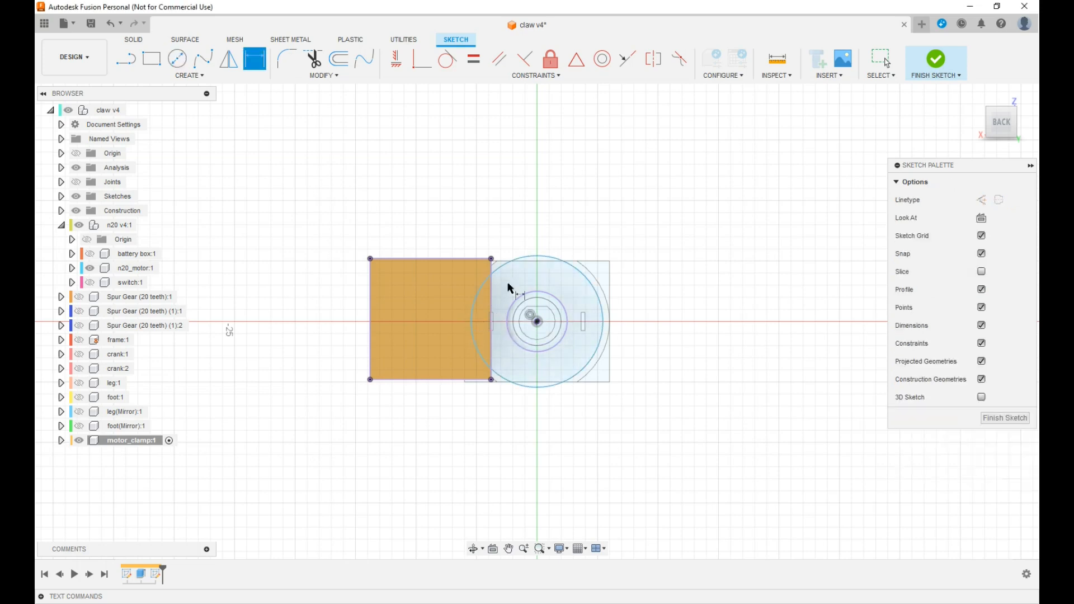
left_click(545, 257)
left_click(568, 223)
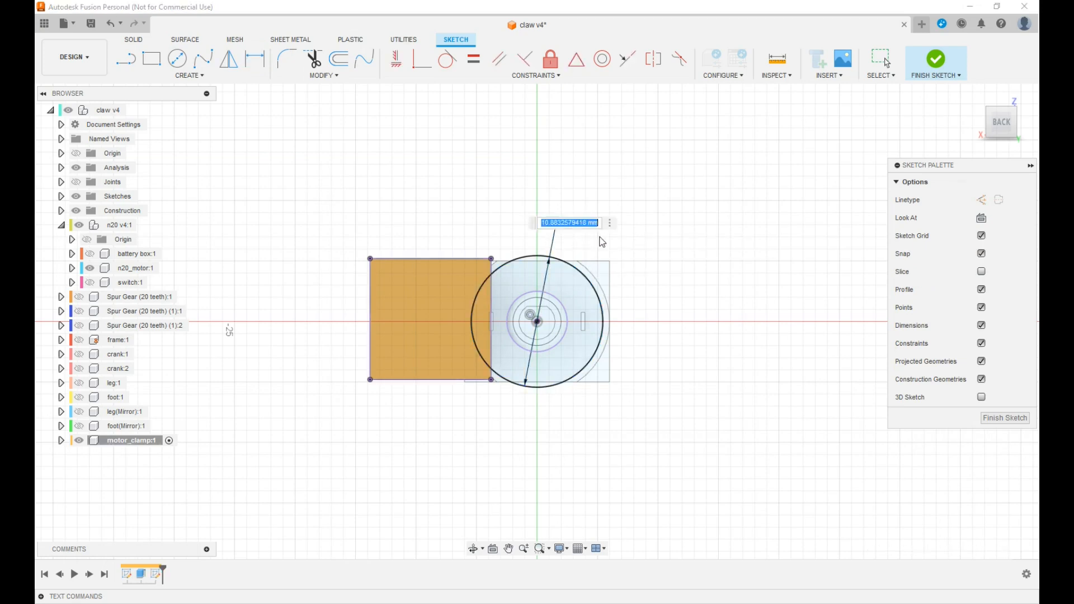
type("11")
key("Return")
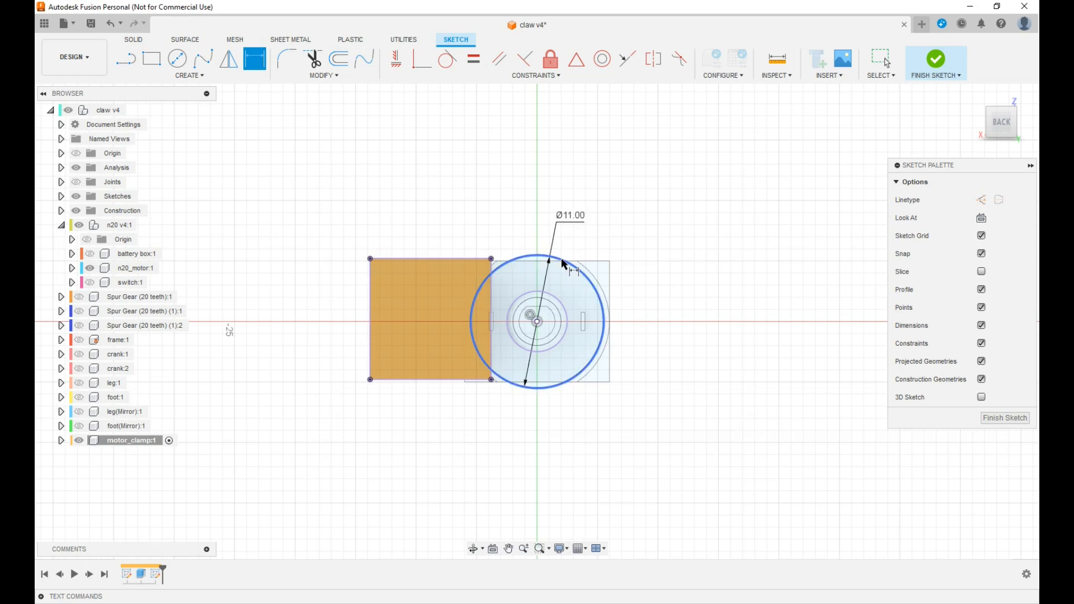
left_click(937, 61)
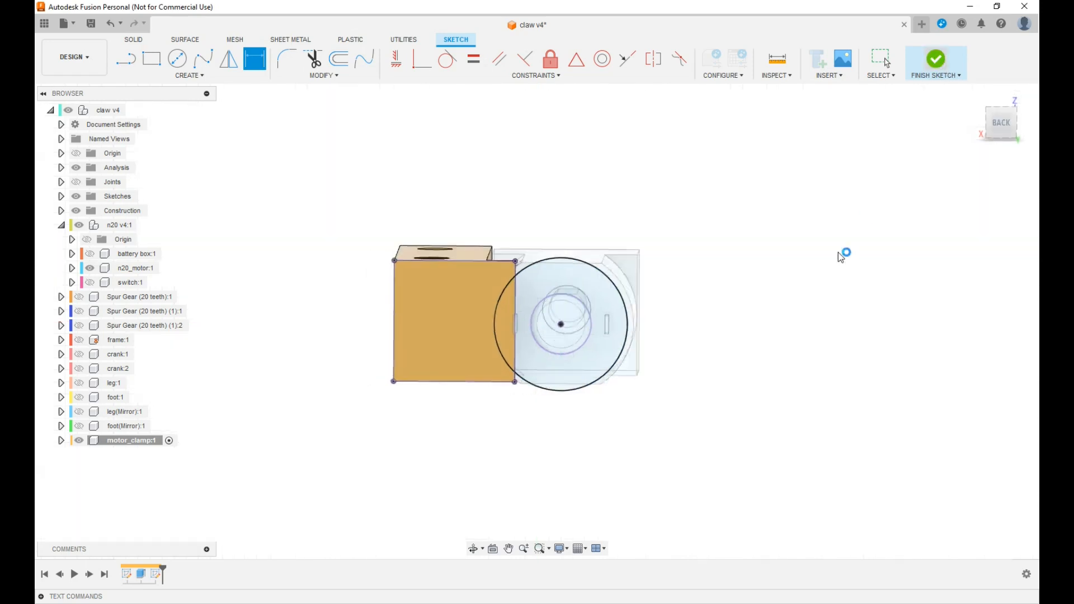
- Extrude-cut the circle's overlap with the clamp's end lip up to the lip's inner face, excluding the n20_motor body
key("e")
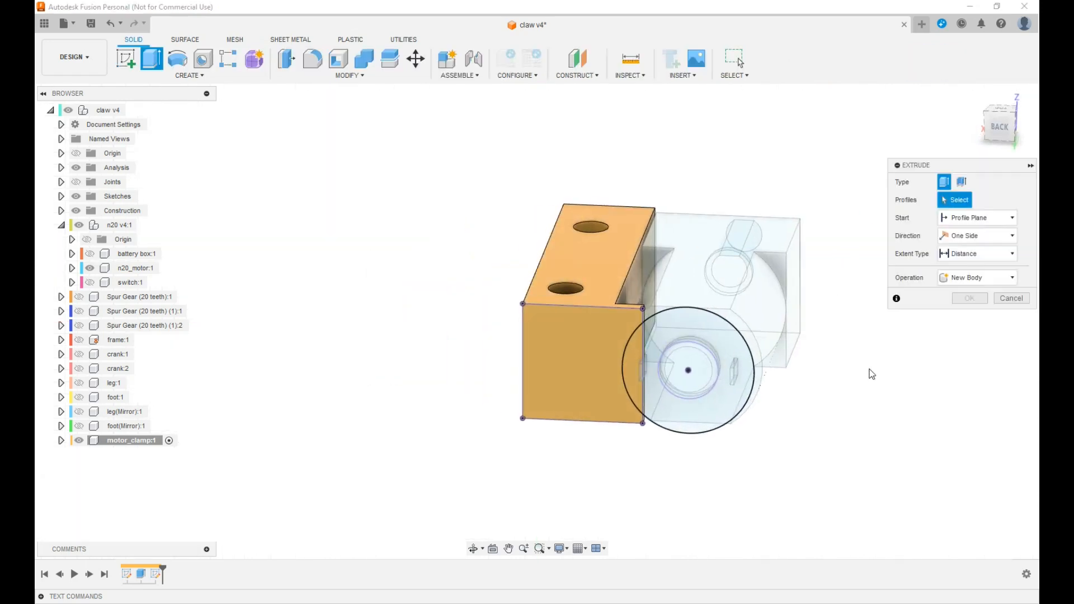
mouse_move(1004, 130)
left_mouse_down()
mouse_move(982, 204)
mouse_move(999, 219)
left_mouse_up()
left_click(1009, 254)
left_click(969, 282)
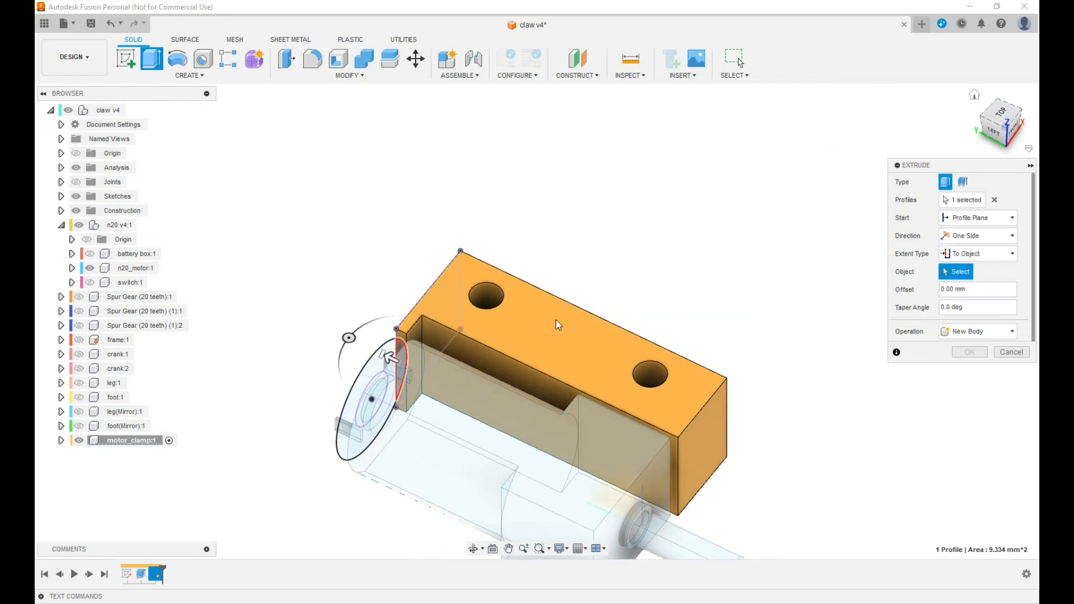
left_click(414, 334)
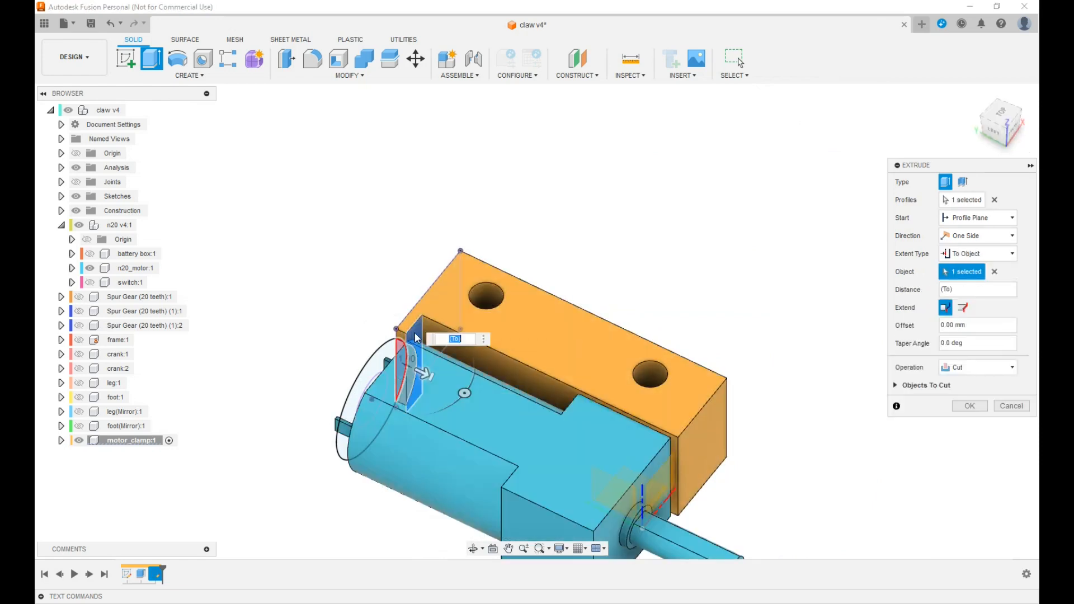
left_click(895, 385)
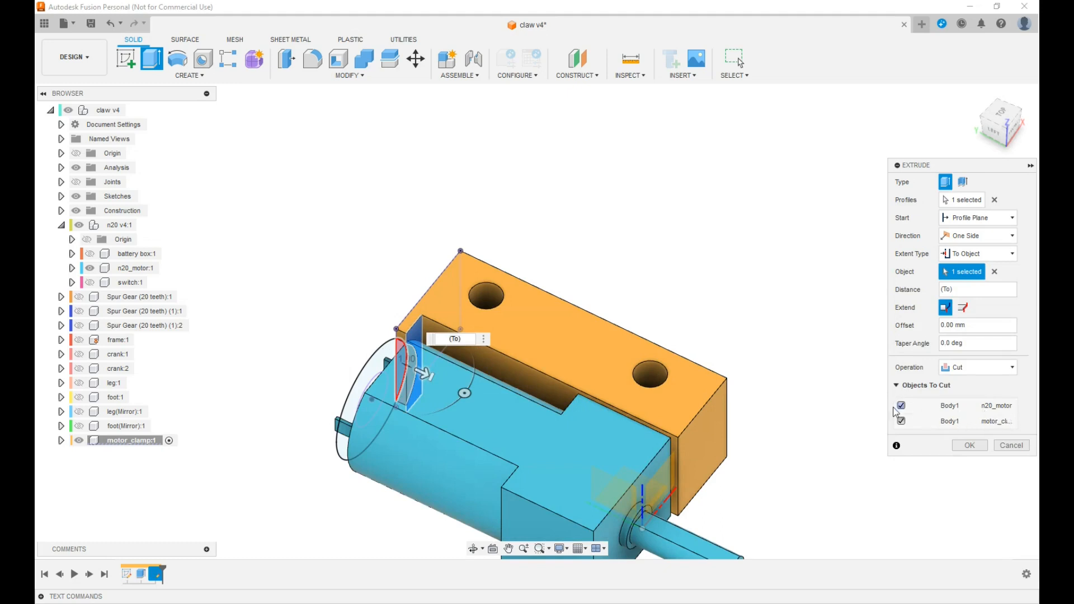
left_click(900, 405)
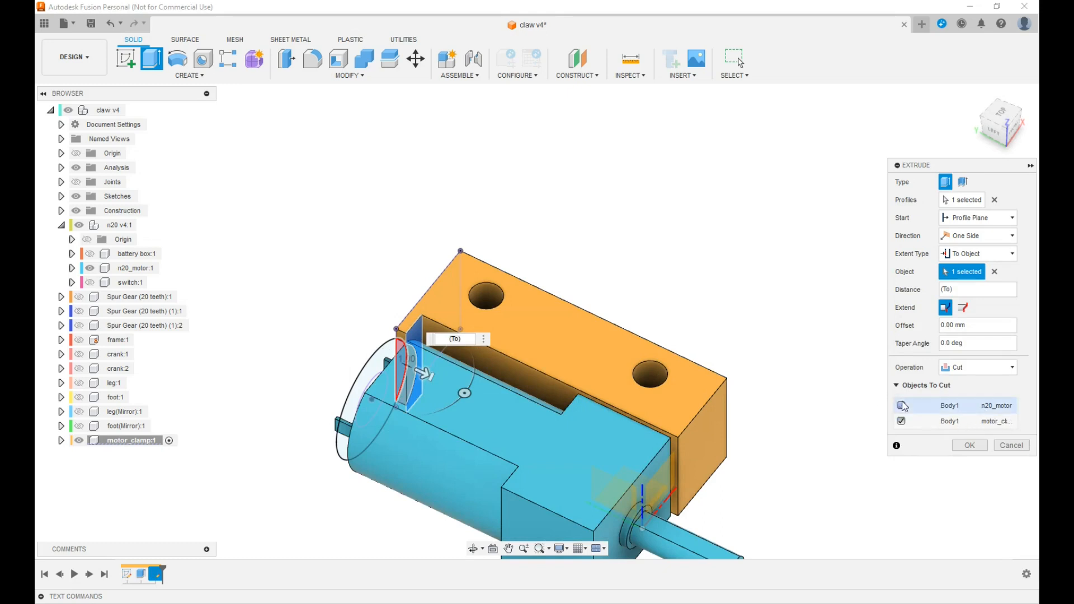
left_click(971, 446)
middle_click_drag(536, 320, 537, 320, "shift")
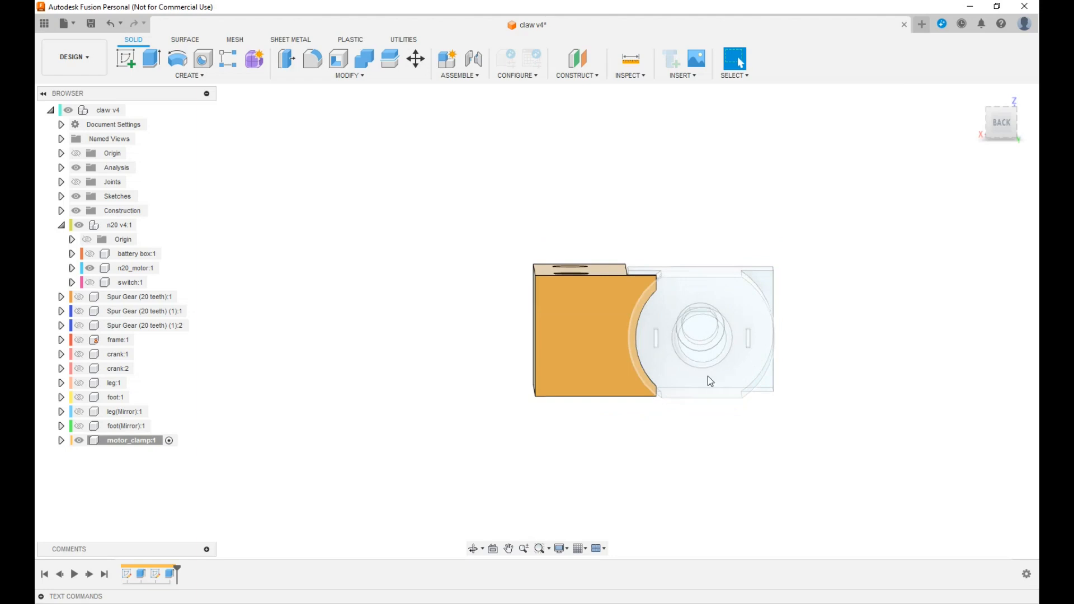
- End the motor clamp's isolation and activate the whole claw assembly to view the clamp seated in the frame
right_click(149, 441)
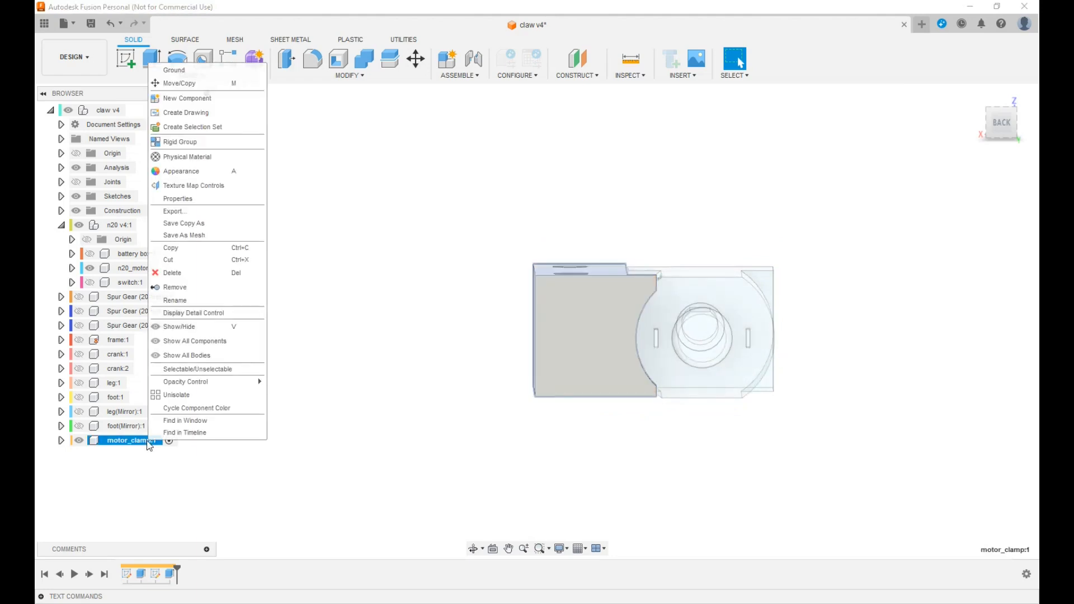
left_click(176, 395)
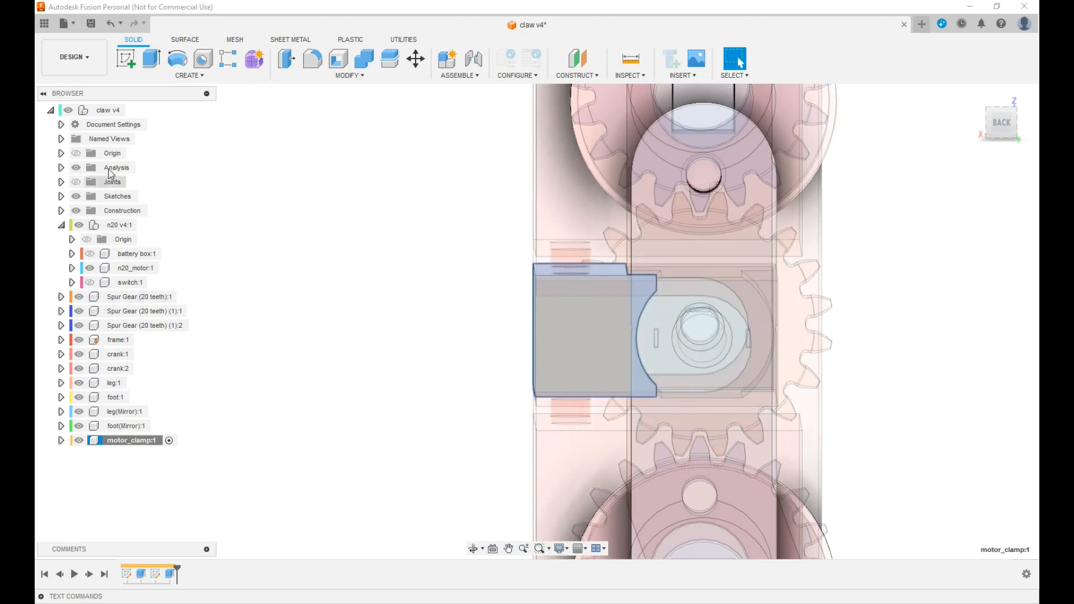
left_click(134, 110)
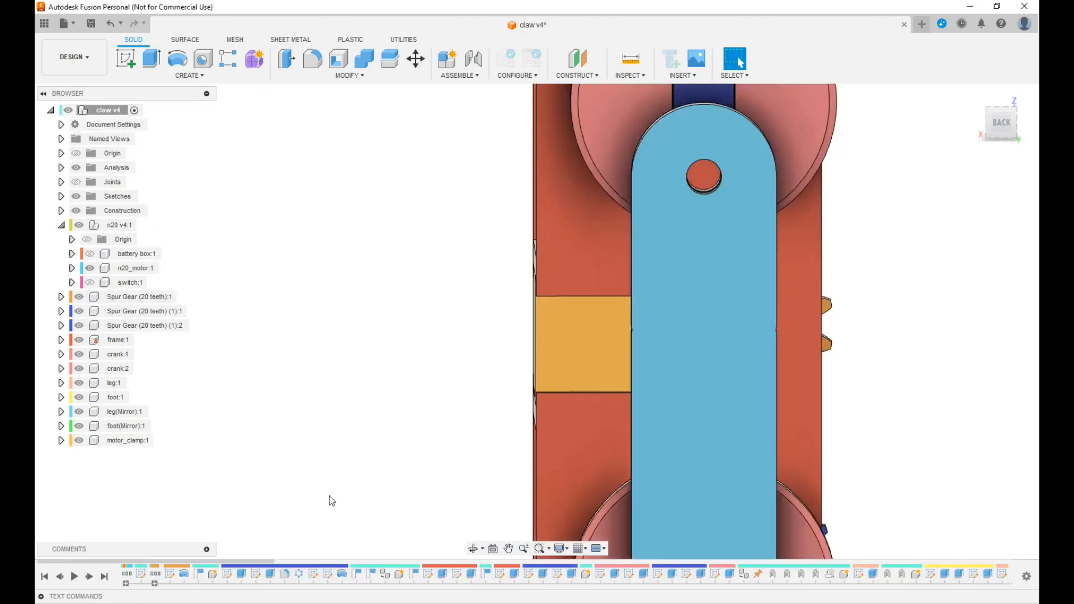
scroll(330, 481, "down", 4)
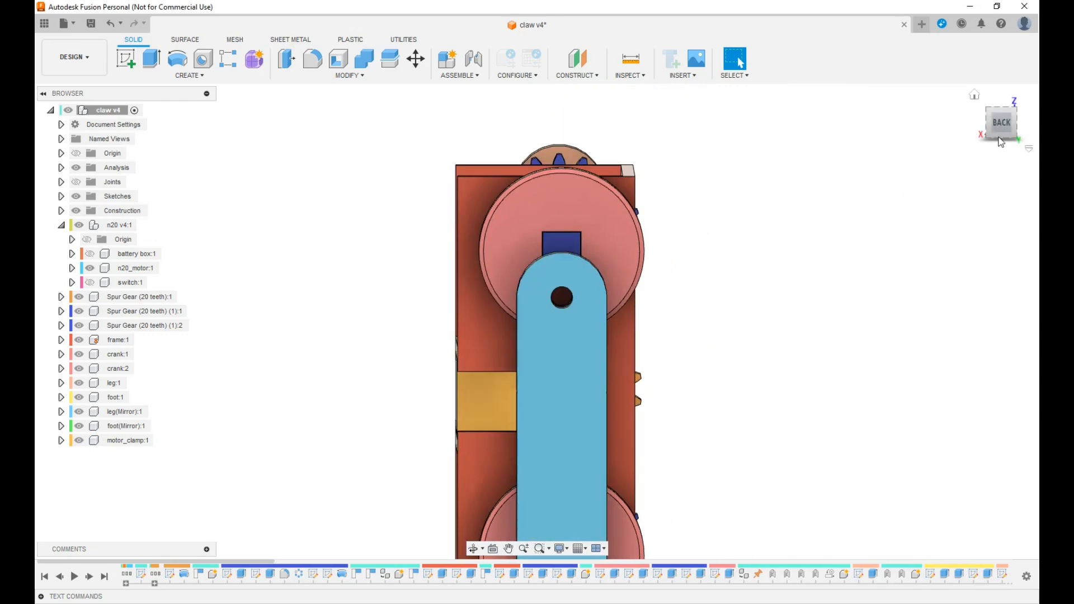
mouse_move(991, 129)
left_mouse_down()
mouse_move(970, 119)
mouse_move(1005, 134)
mouse_move(1033, 118)
mouse_move(1036, 162)
mouse_move(909, 238)
left_mouse_up()
left_click(532, 367)
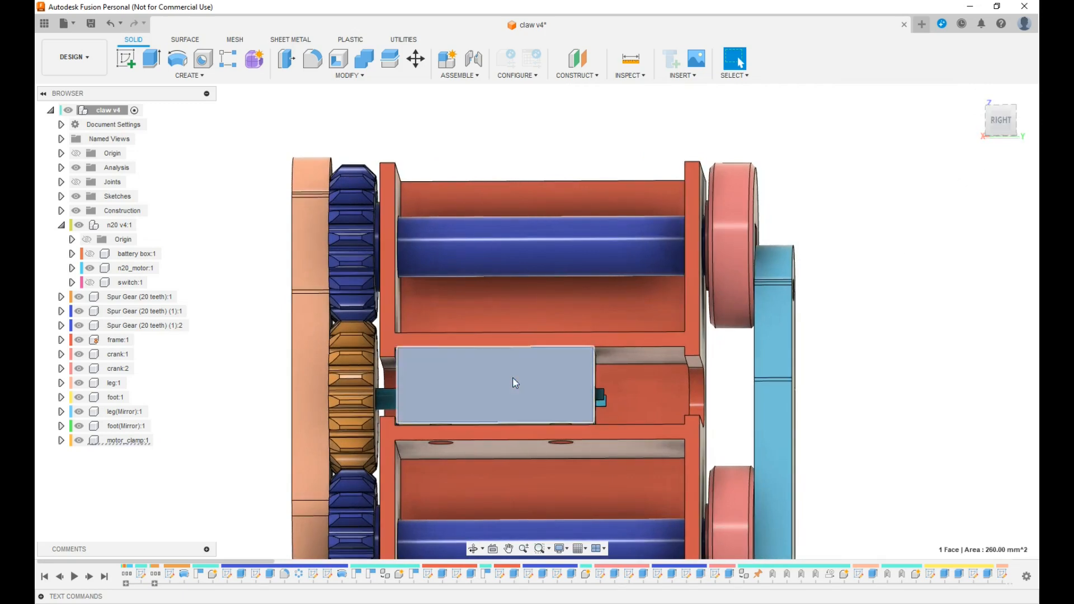
- Activate the motor_clamp component, start a sketch on its outer face opposite the motor and project that face
left_click(160, 440)
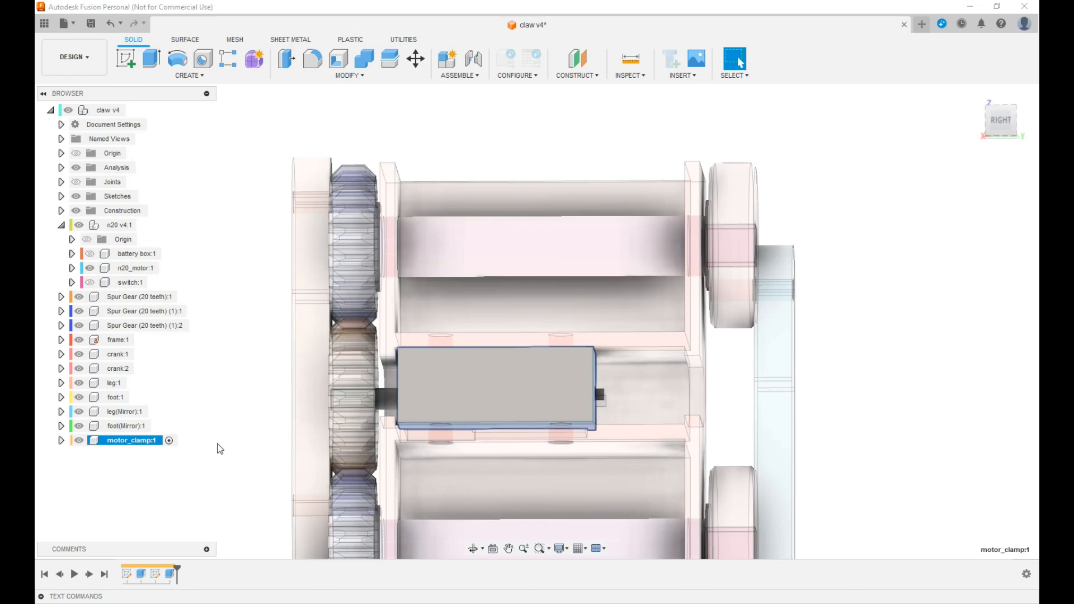
left_click(444, 388)
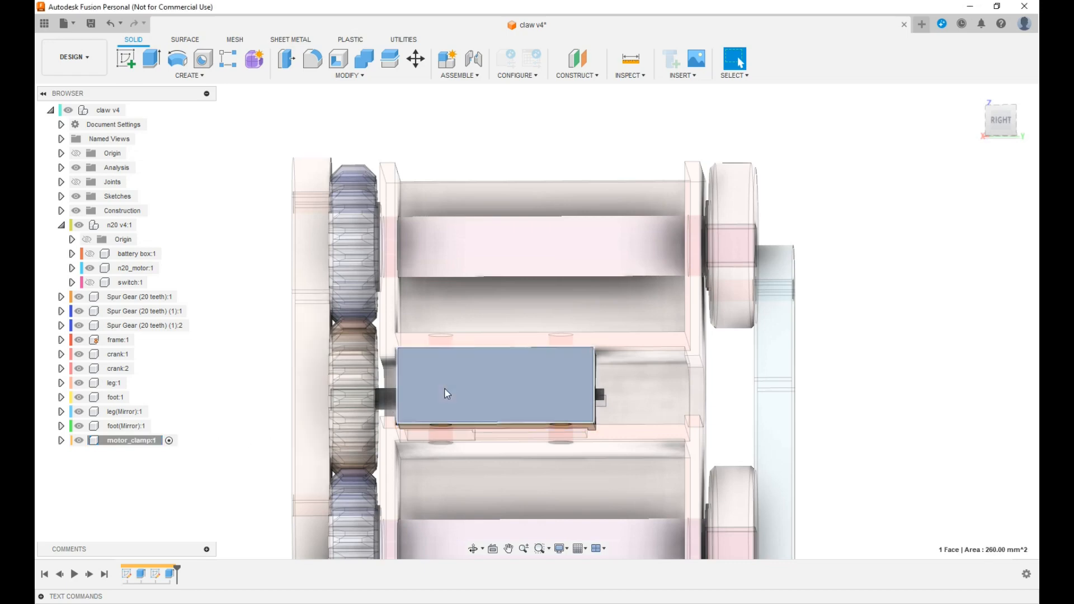
left_click(119, 59)
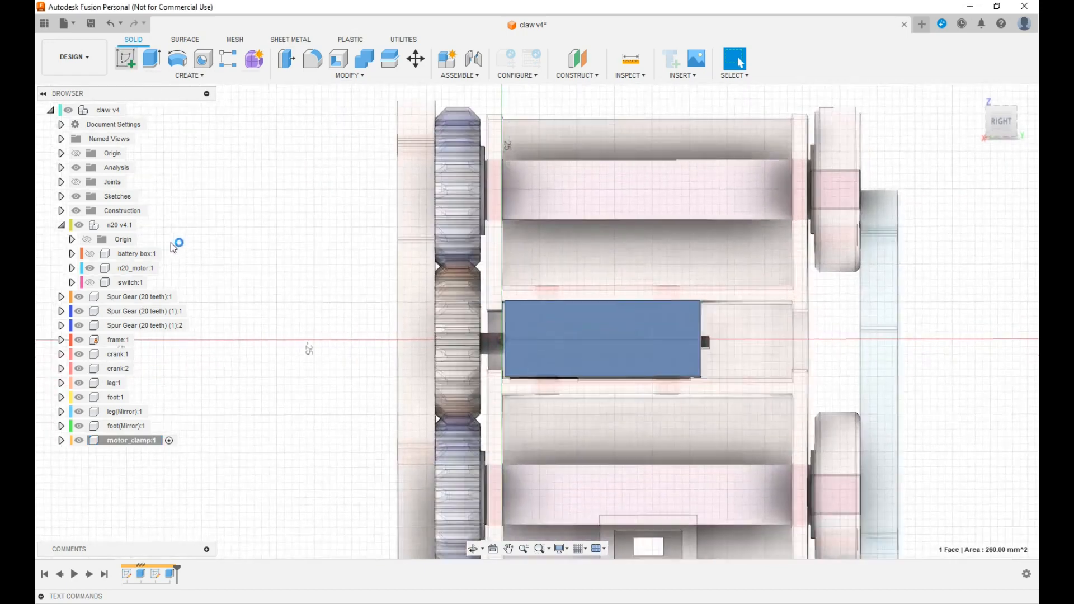
key("p")
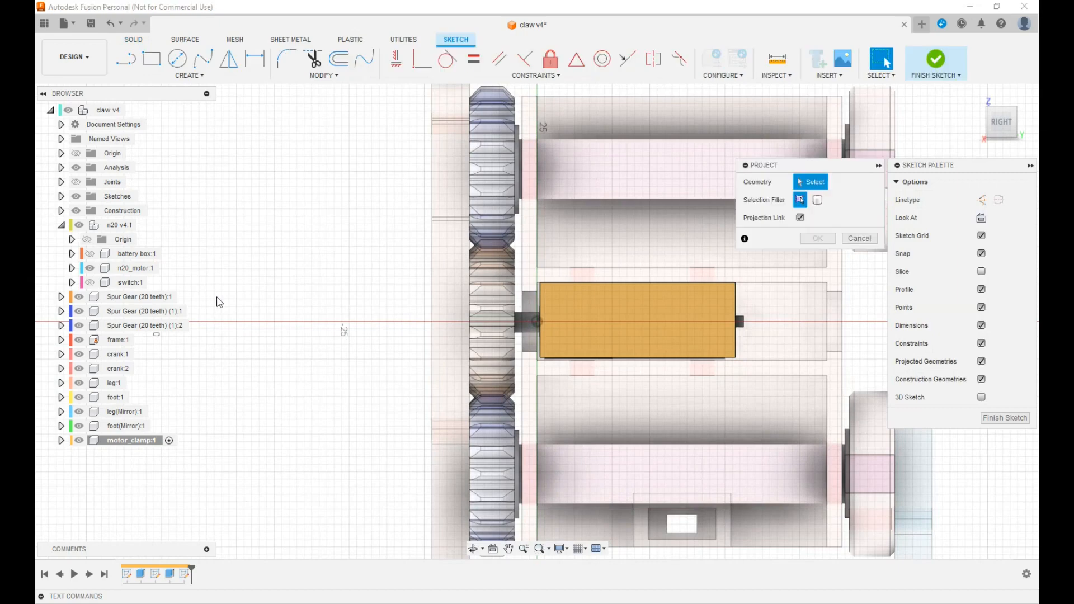
left_click(672, 317)
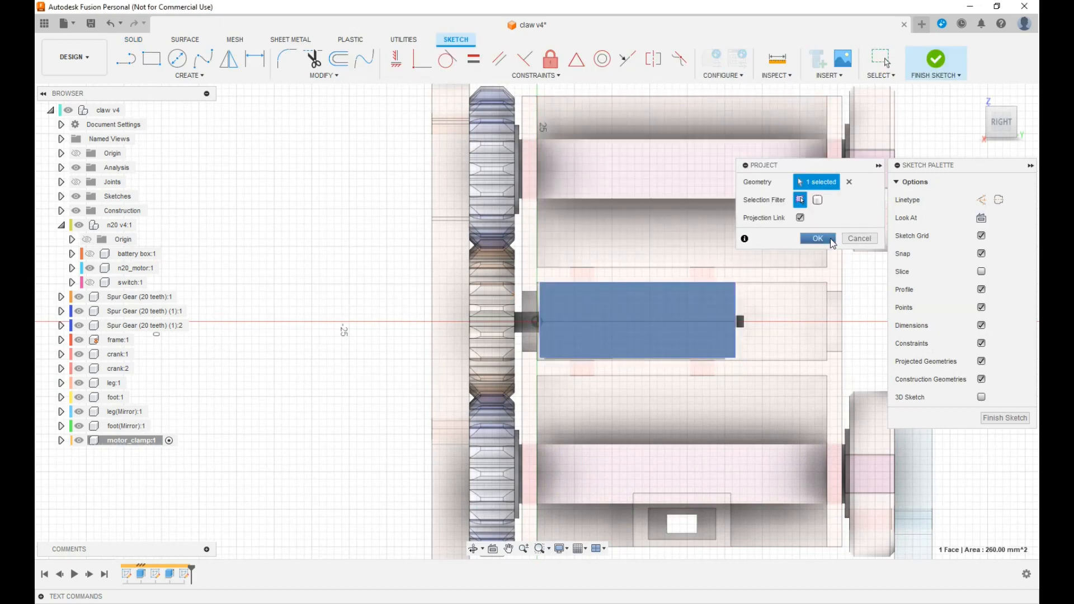
left_click(828, 238)
- Offset the projected rectangle 1.6 mm inward and finish the sketch
key("o")
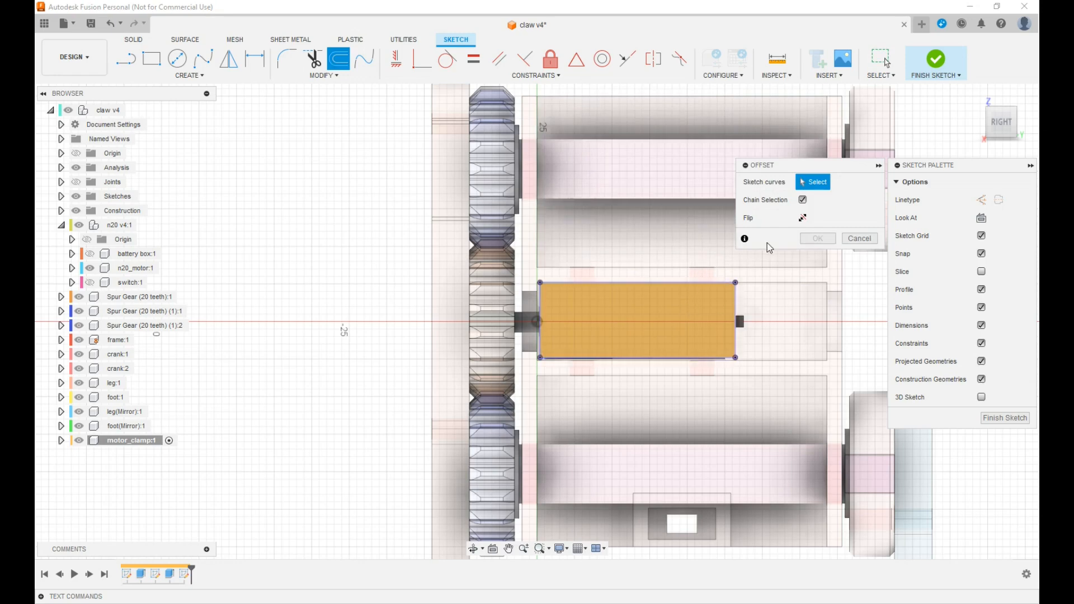
left_click(702, 283)
left_click_drag(702, 274, 702, 291)
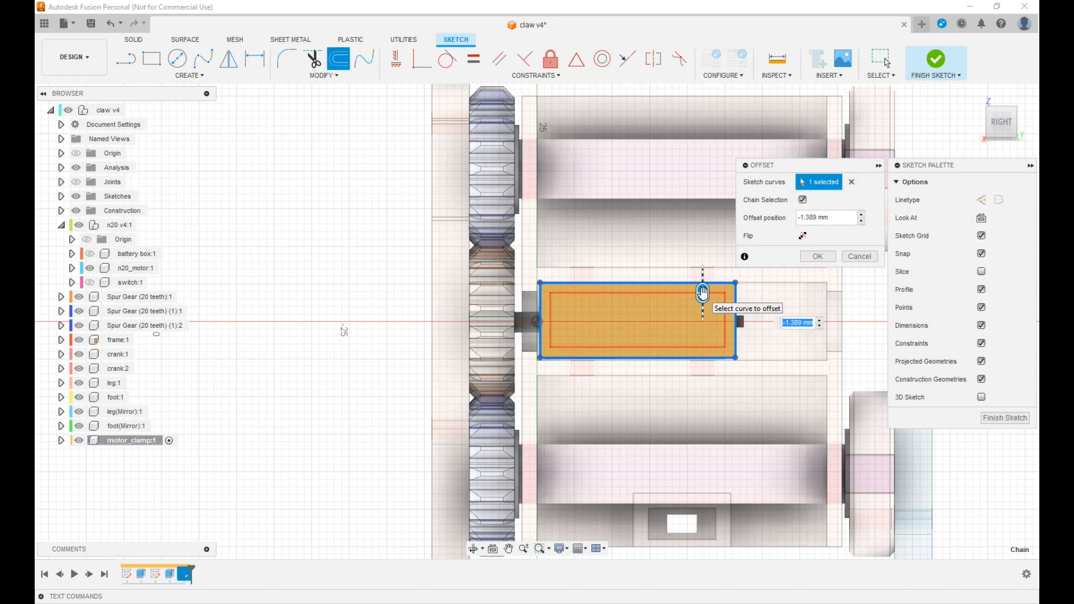
type("-1.6")
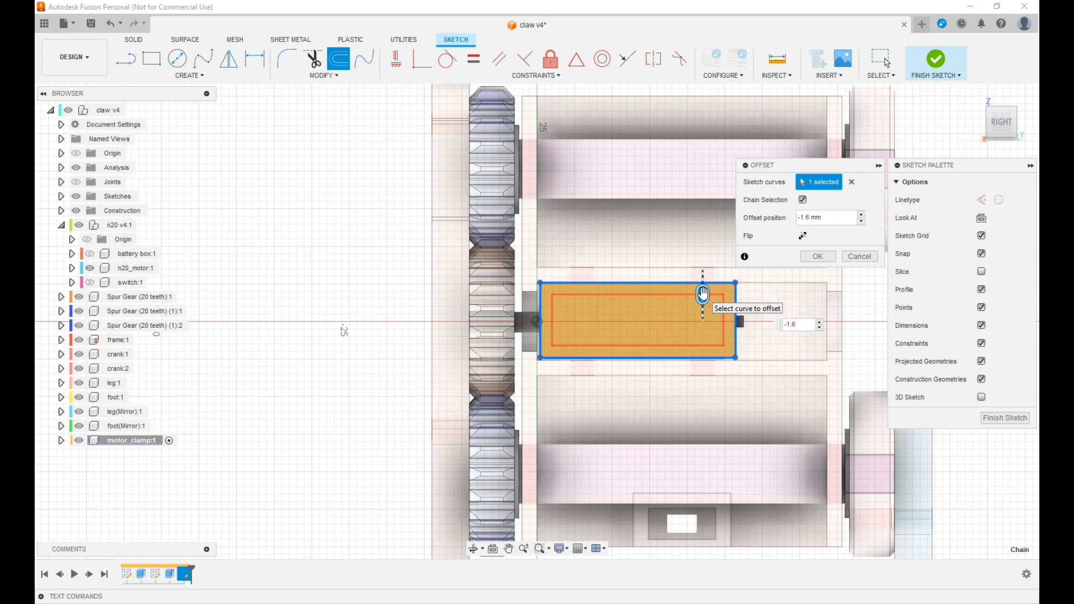
key("Return")
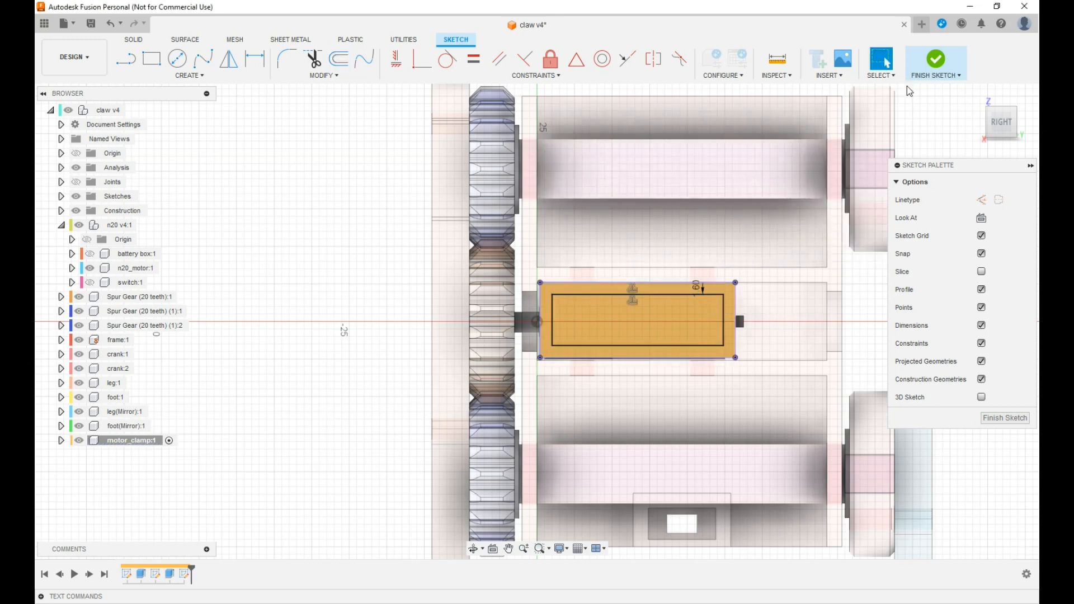
left_click(934, 65)
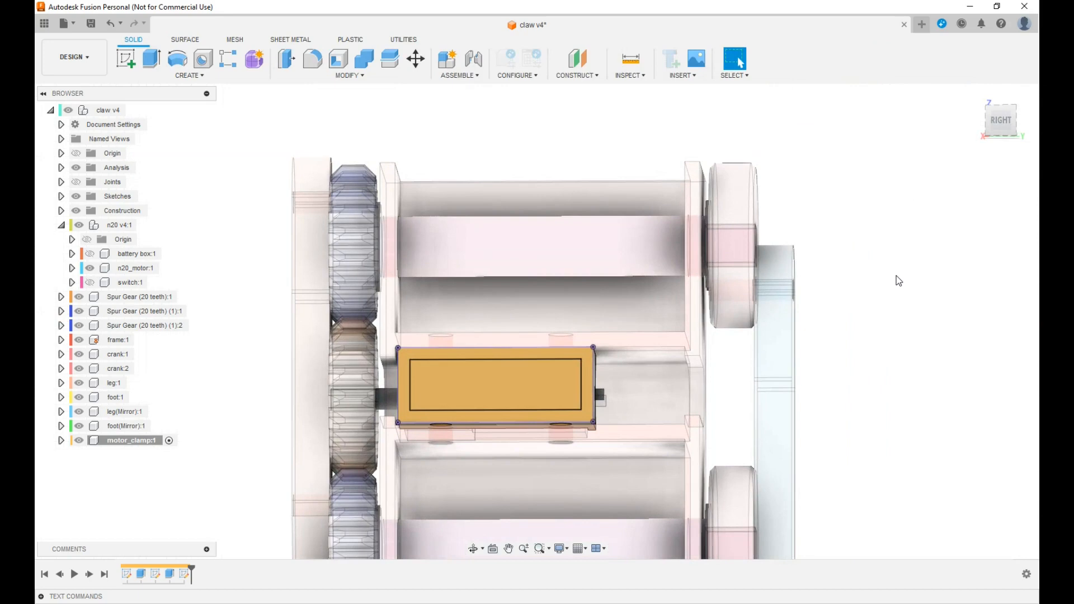
- Cut a pocket 7 mm deep into the motor clamp from the inner offset rectangle
key("e")
left_click(553, 375)
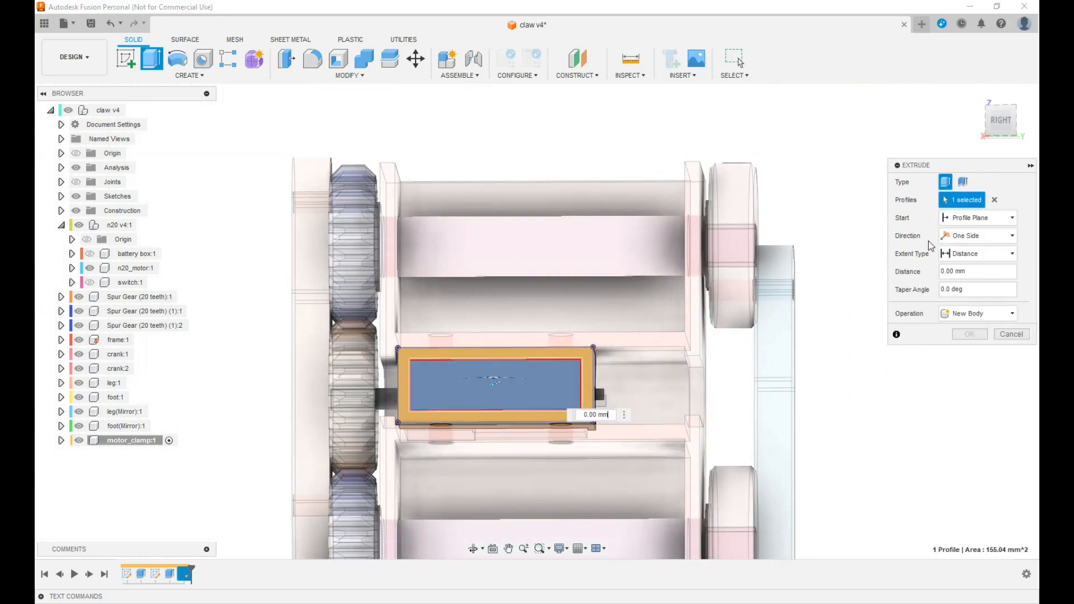
left_click_drag(1000, 129, 1001, 95)
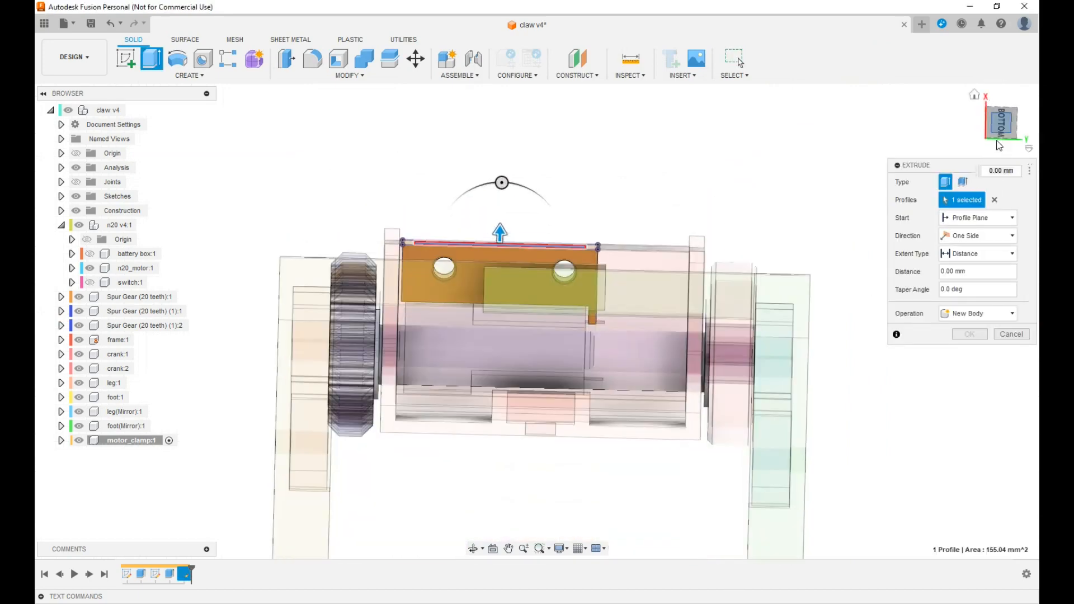
left_click(1001, 124)
left_click_drag(502, 238, 495, 281)
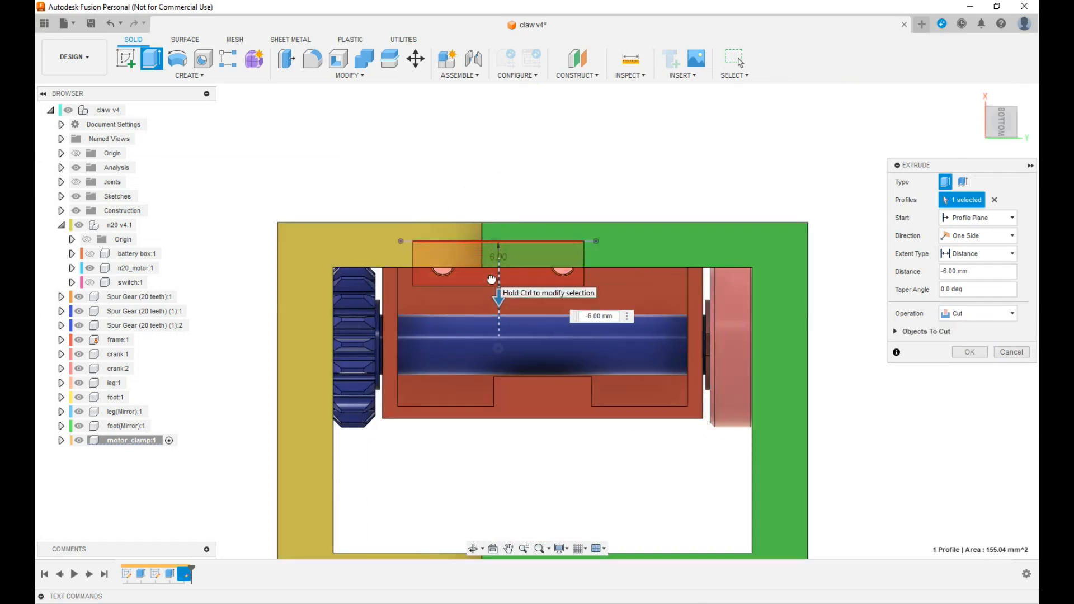
left_click_drag(1010, 139, 989, 150)
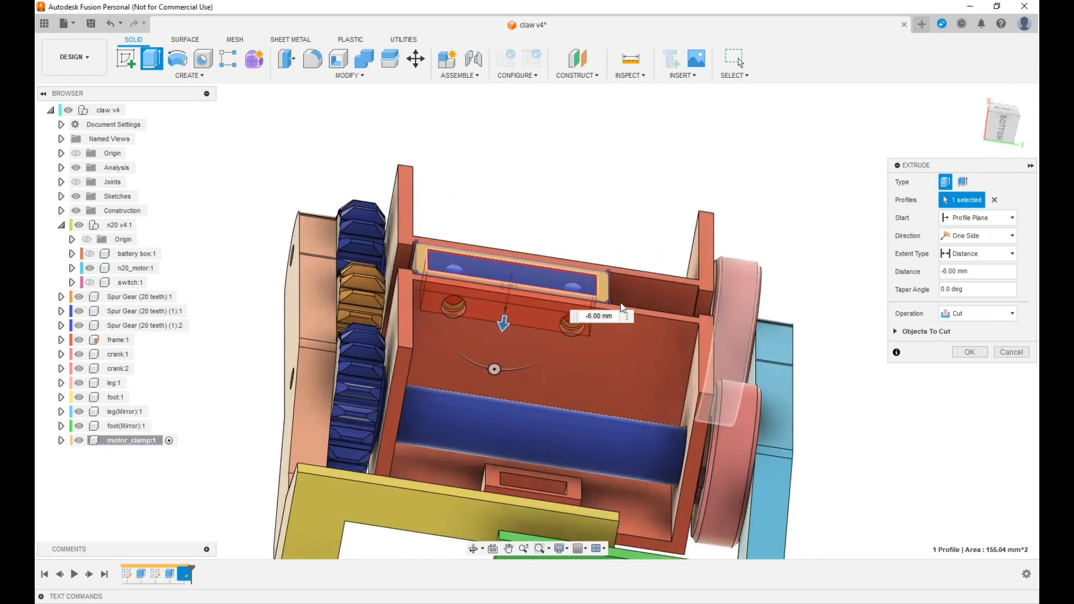
left_click_drag(500, 335, 499, 337)
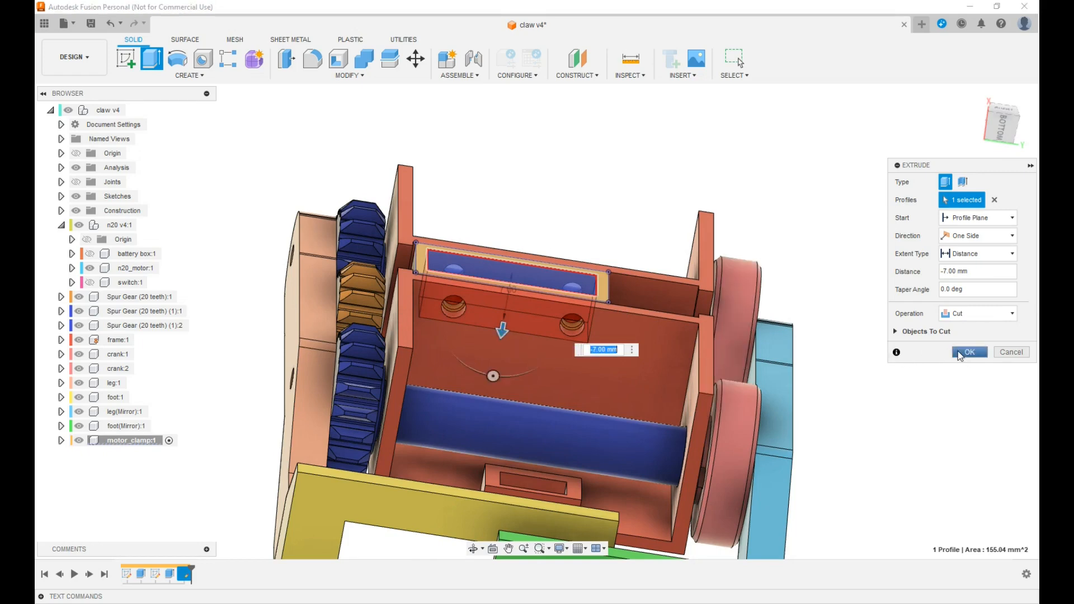
left_click(958, 350)
left_click_drag(1004, 124, 983, 164)
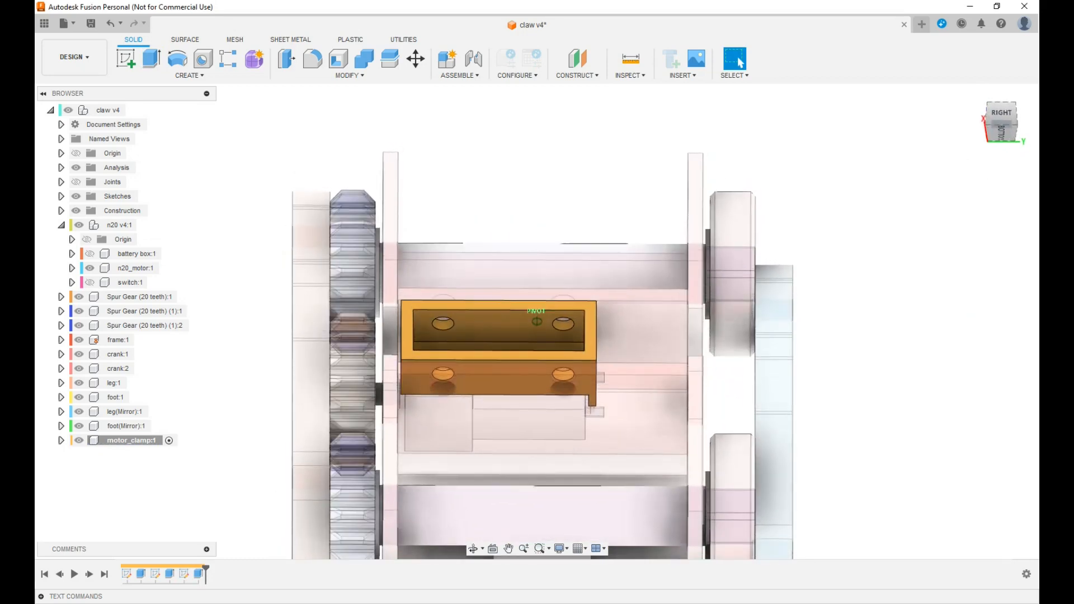
- Isolate the motor clamp and measure the wall thickness between the pocket floor and the clamp's motor-side face
right_click(143, 443)
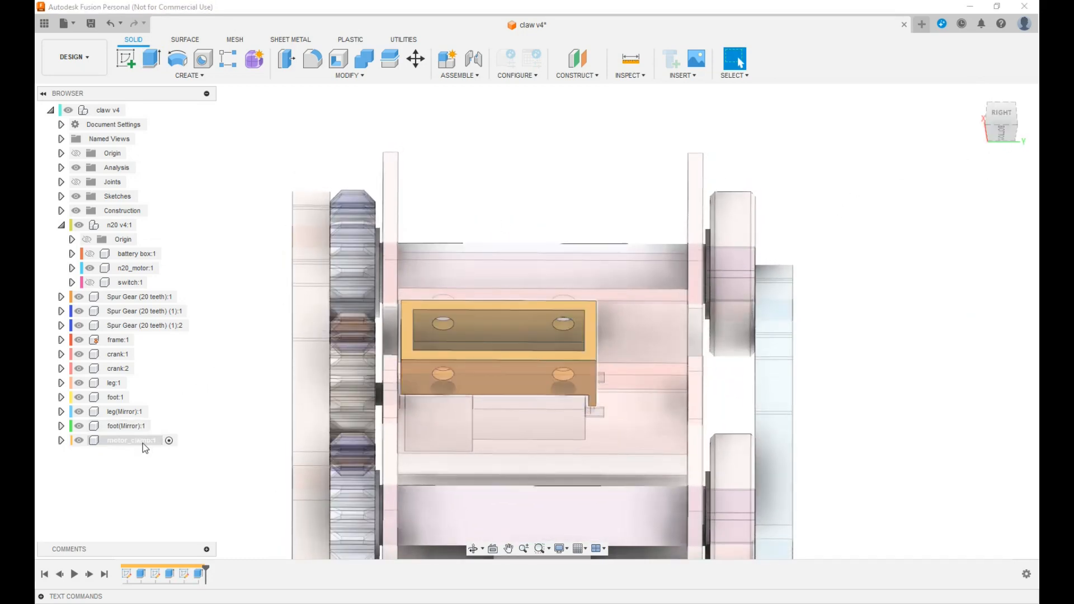
left_click(172, 398)
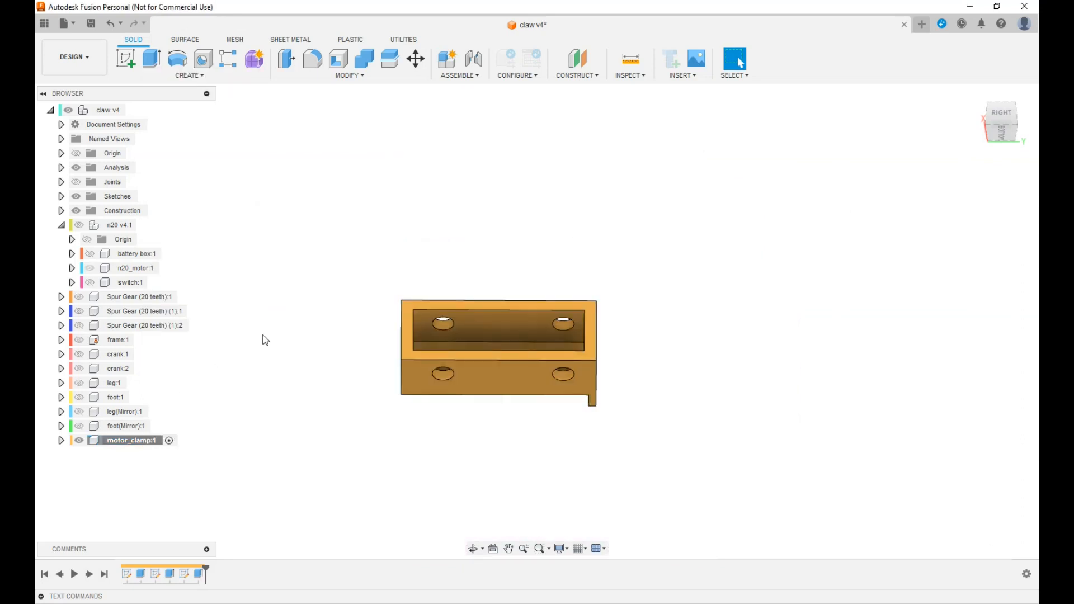
key("i")
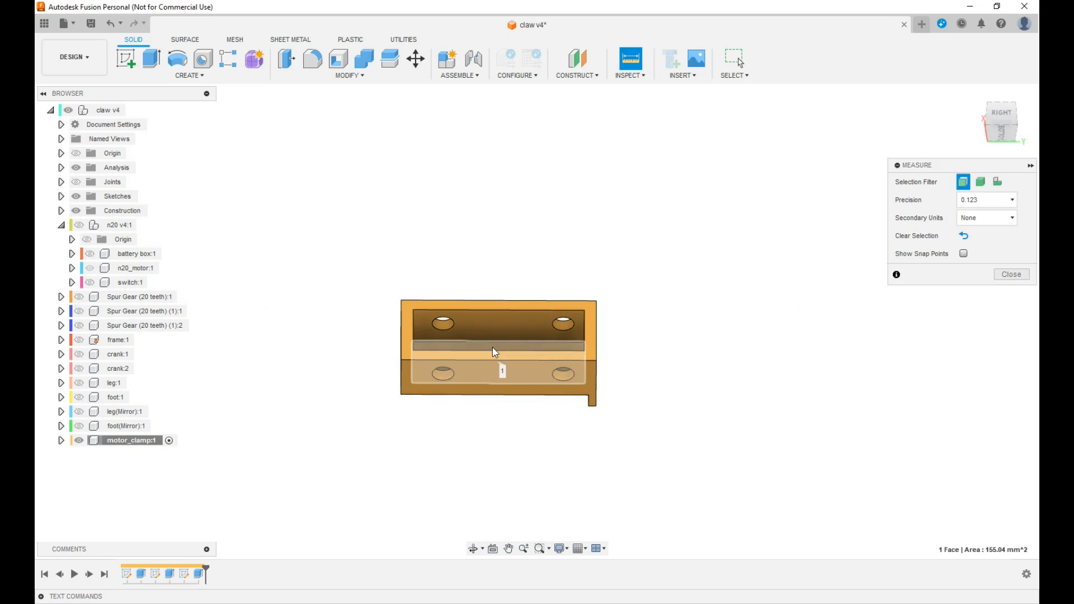
left_click(494, 351)
left_click(1000, 134)
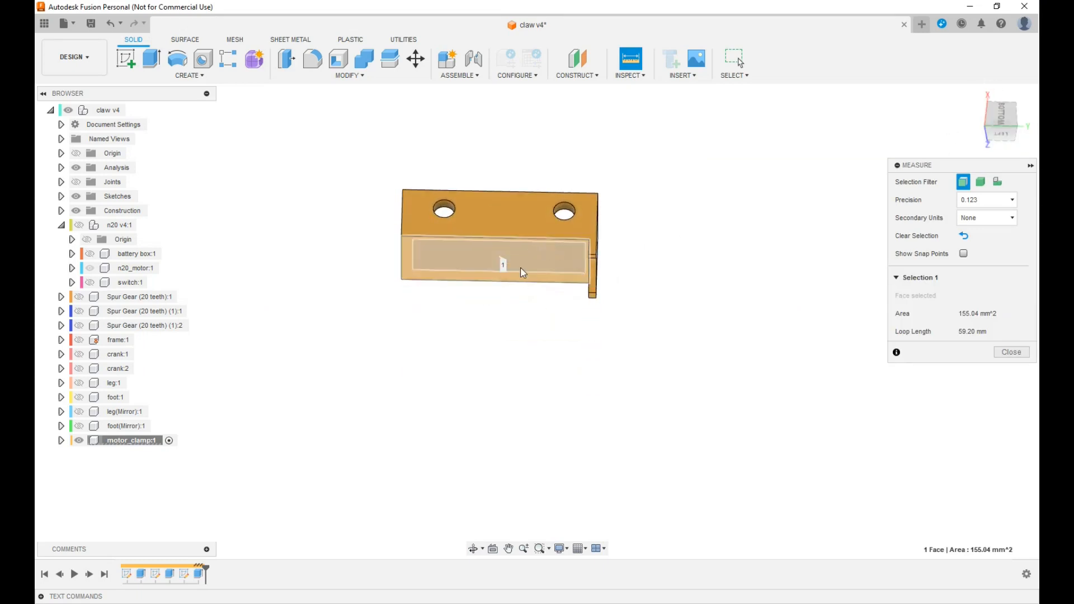
left_click(520, 268)
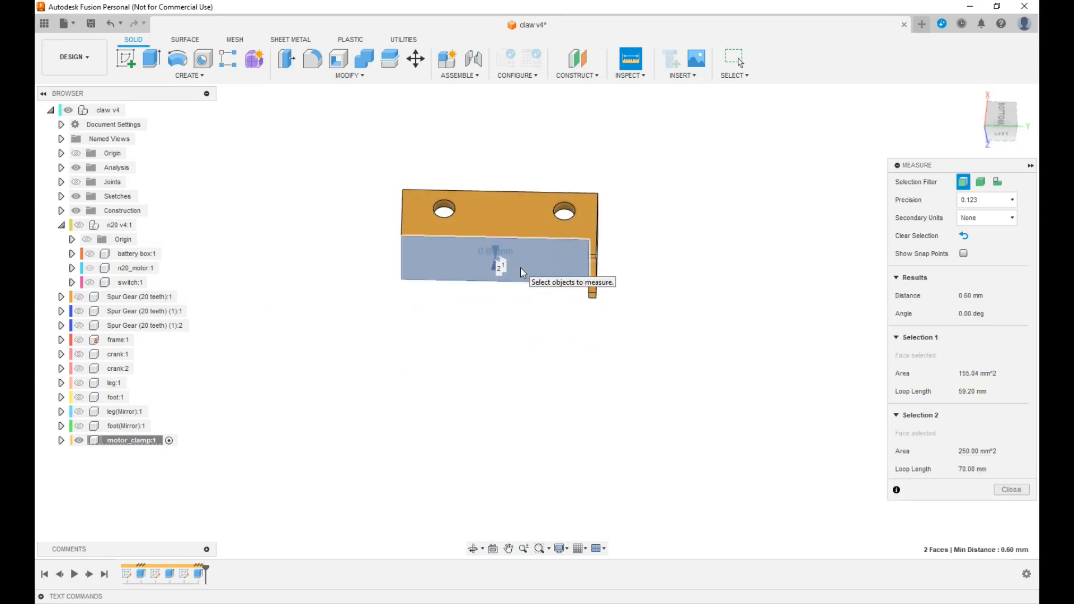
left_click(1011, 490)
- Edit the motor clamp's pocket cut so that it is 6.4 mm deep
double_click(199, 575)
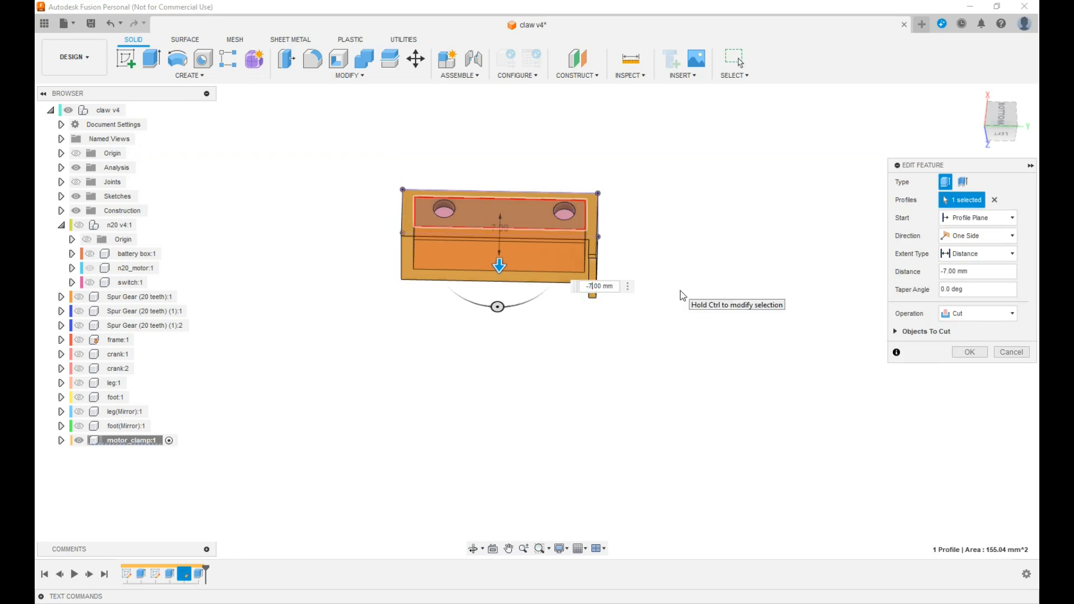
key("BackSpace")
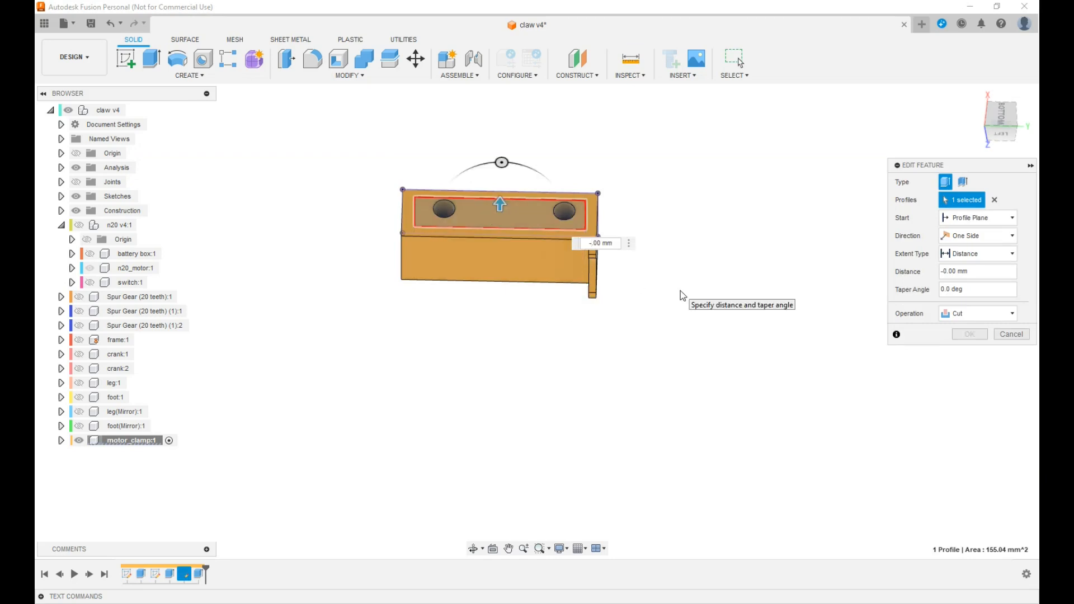
type("6.4")
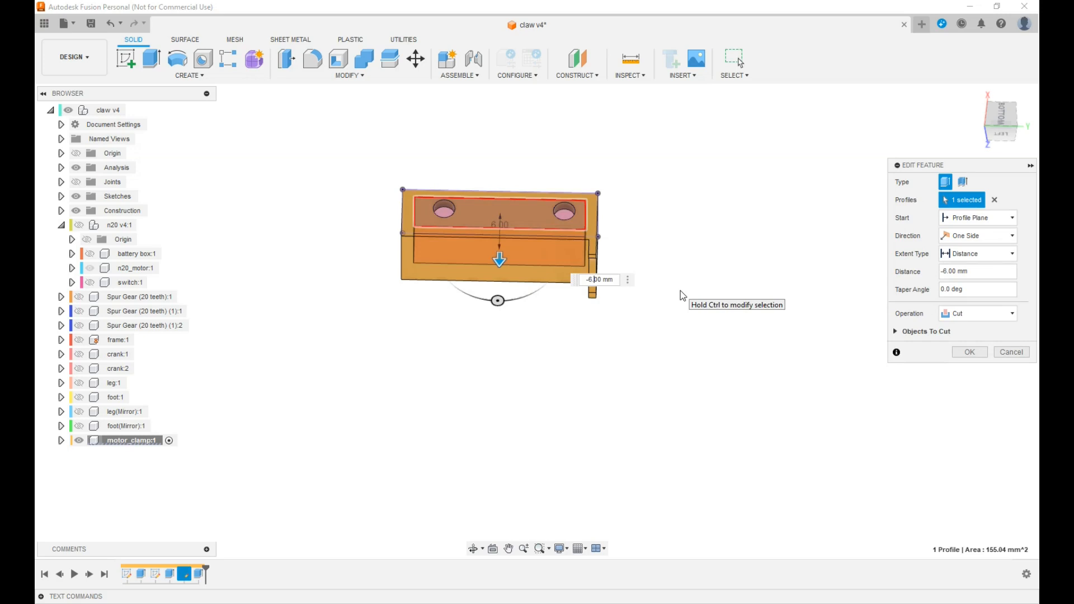
key("Return")
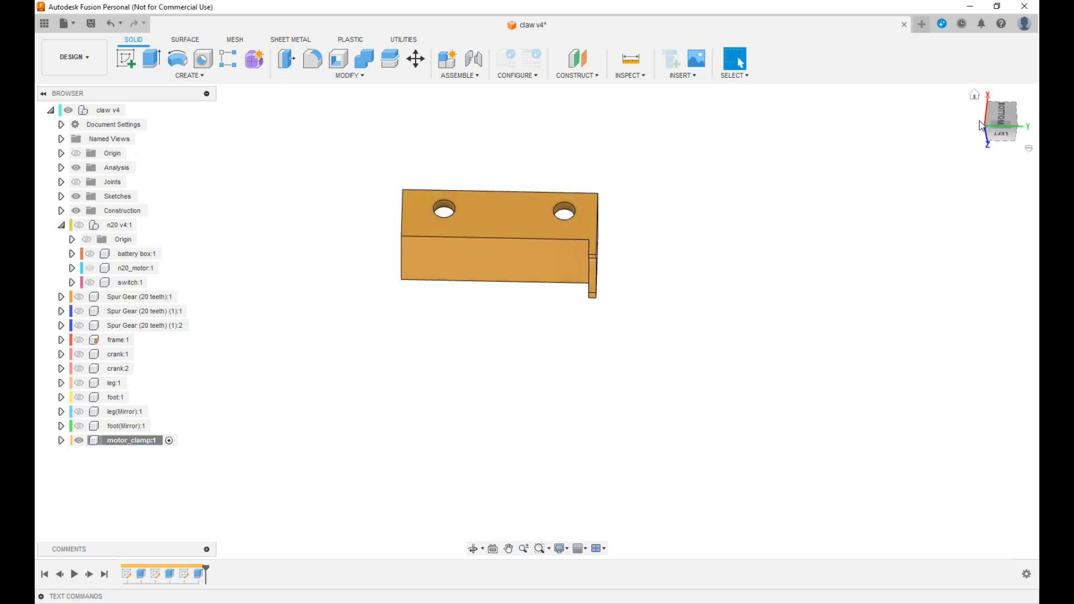
- Measure the wall thickness between the pocket floor and the motor clamp's motor-side face
left_click_drag(998, 115, 997, 226)
key("i")
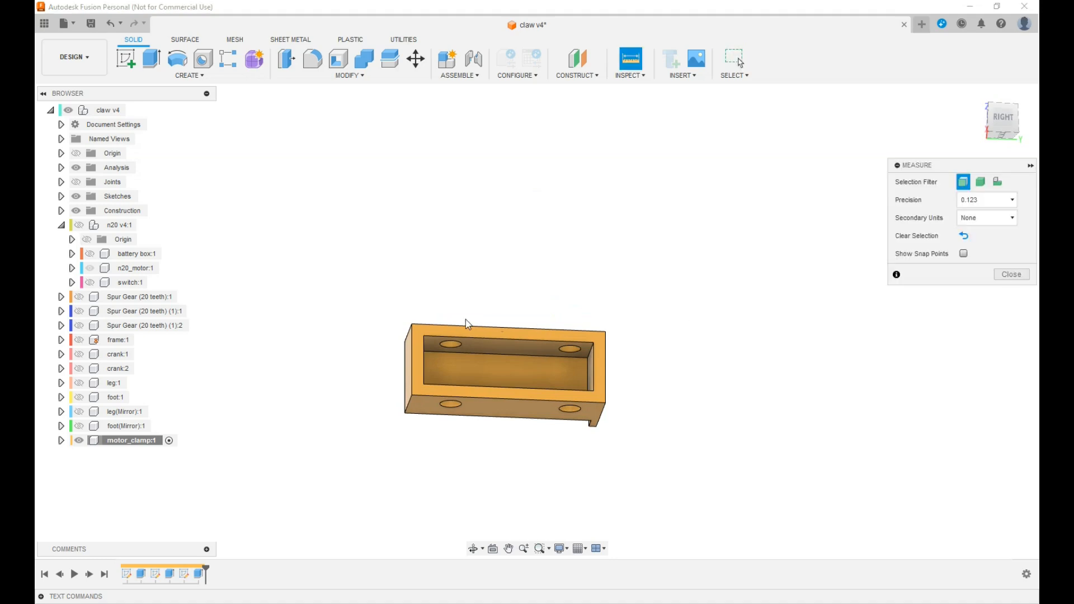
left_click(481, 360)
left_click_drag(1001, 115, 1000, 14)
left_click(552, 256)
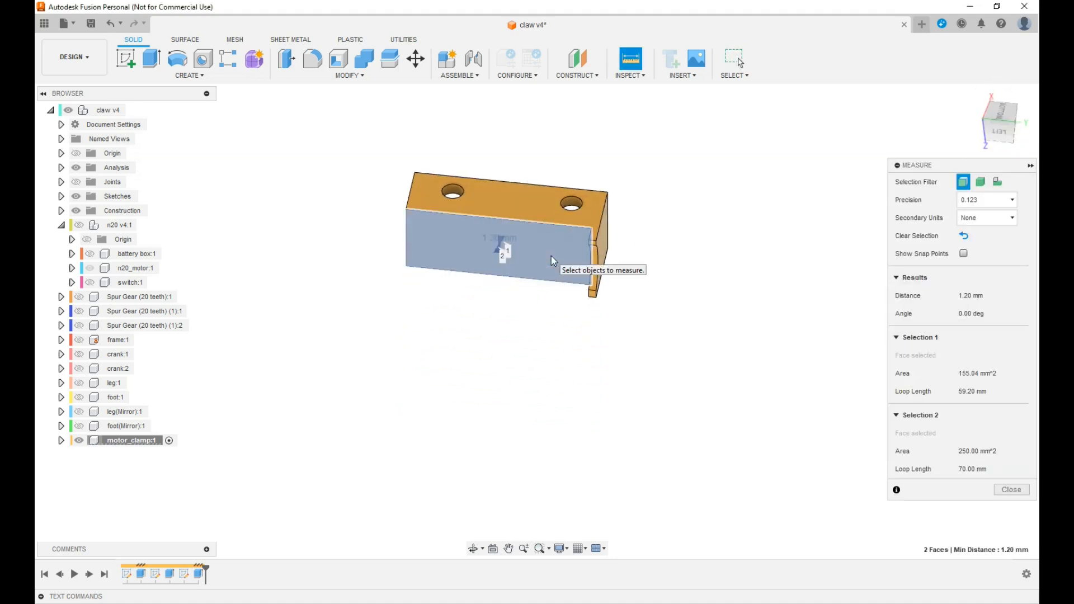
left_click(1011, 490)
- Unisolate the motor clamp, activate the top-level claw component and move the timeline marker to the end
left_click_drag(998, 117, 992, 176)
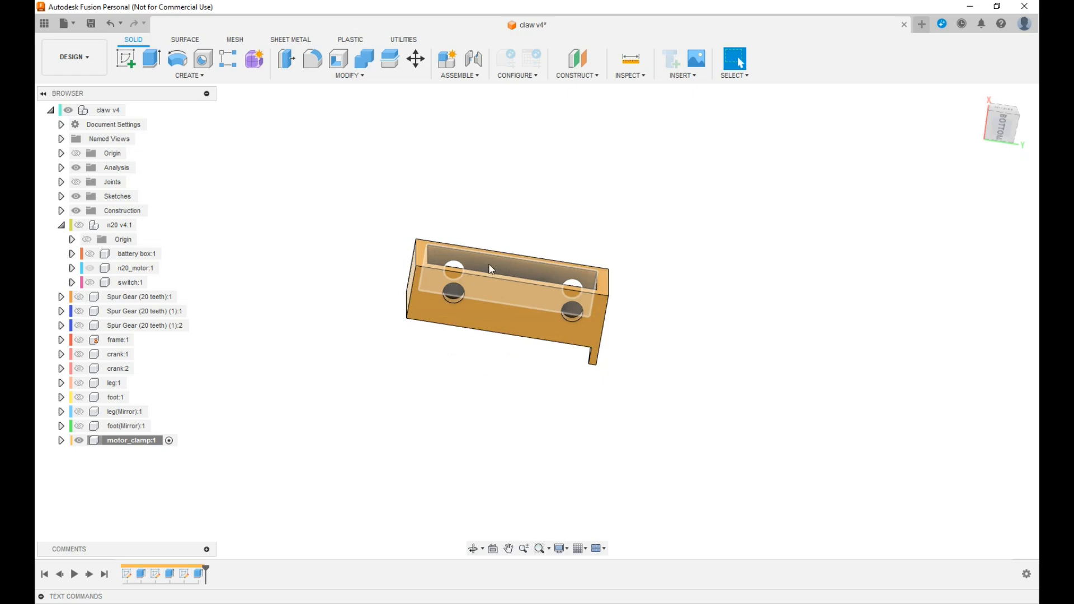
right_click(137, 440)
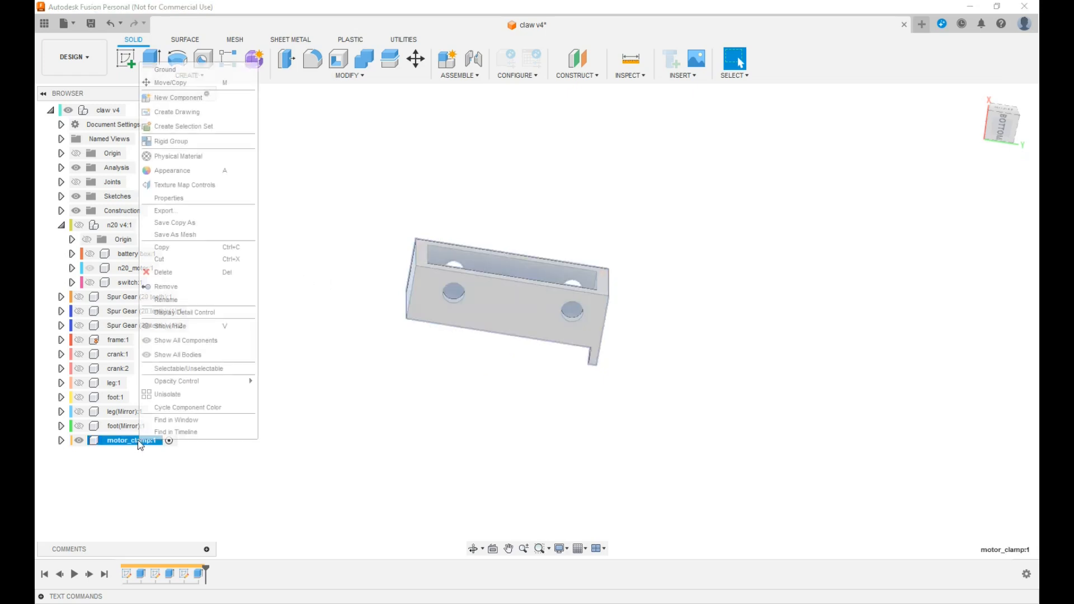
left_click(168, 394)
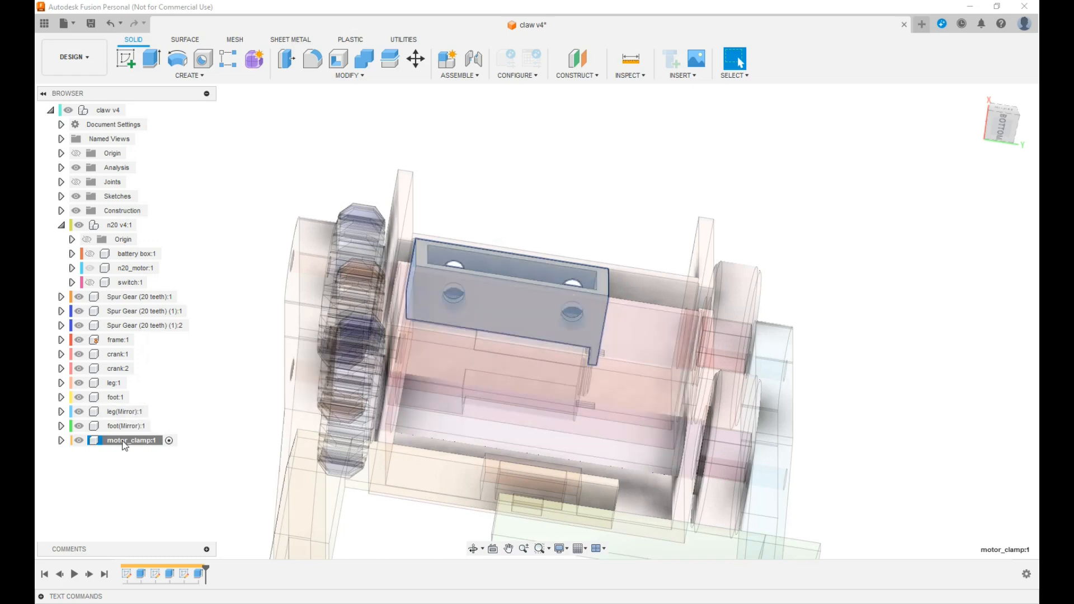
left_click(135, 110)
left_click(105, 577)
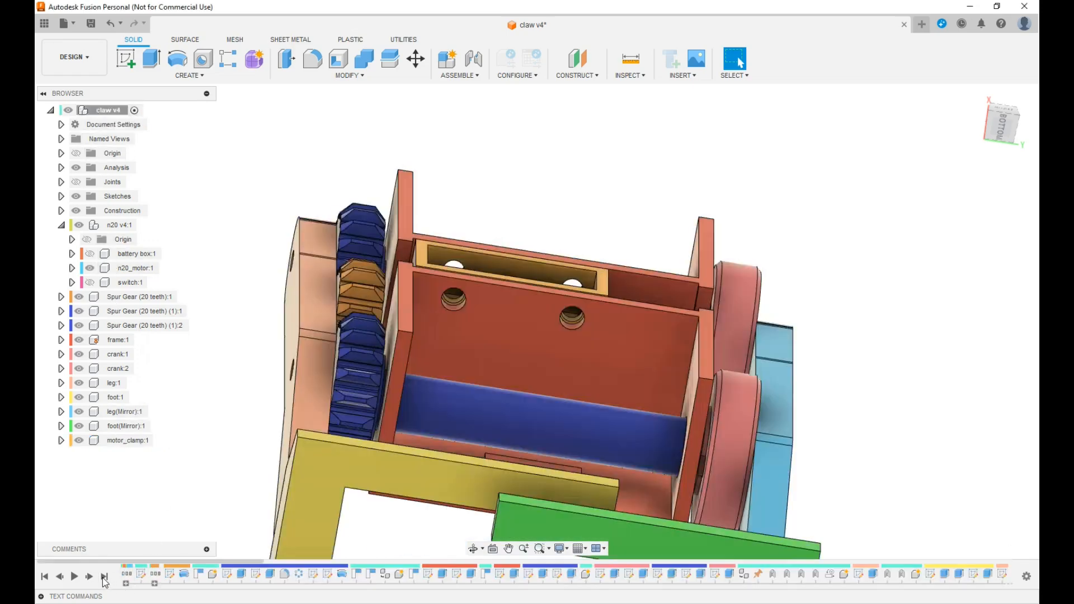
- Examine the whole claw assembly with the hollowed motor clamp seated in the frame
scroll(843, 405, "down", 5)
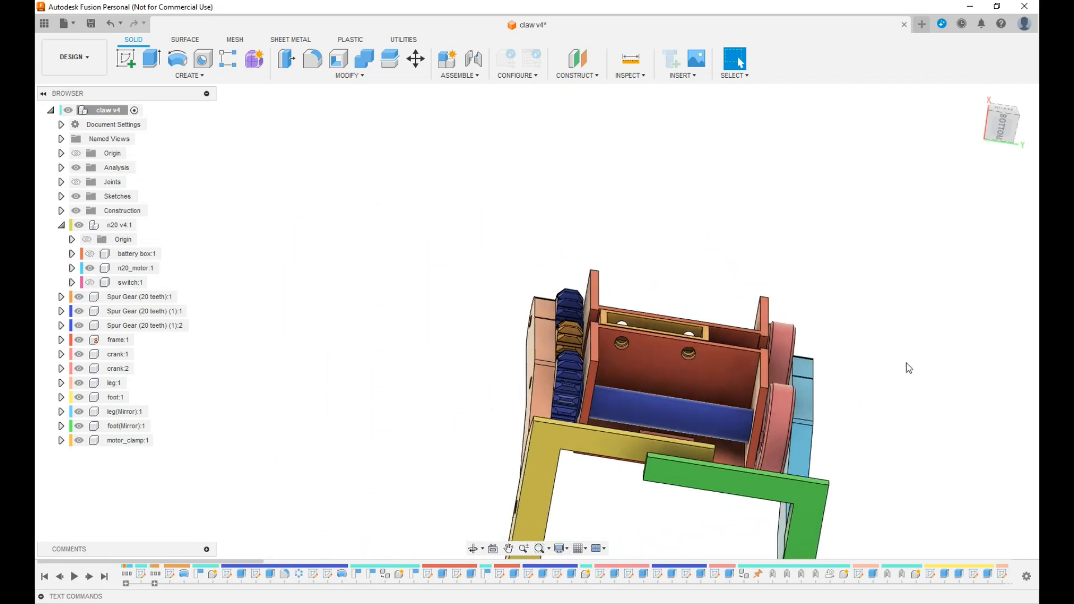
mouse_move(536, 322)
middle_mouse_down("shift")
mouse_move(576, 279)
mouse_move(631, 266)
middle_mouse_up("shift")
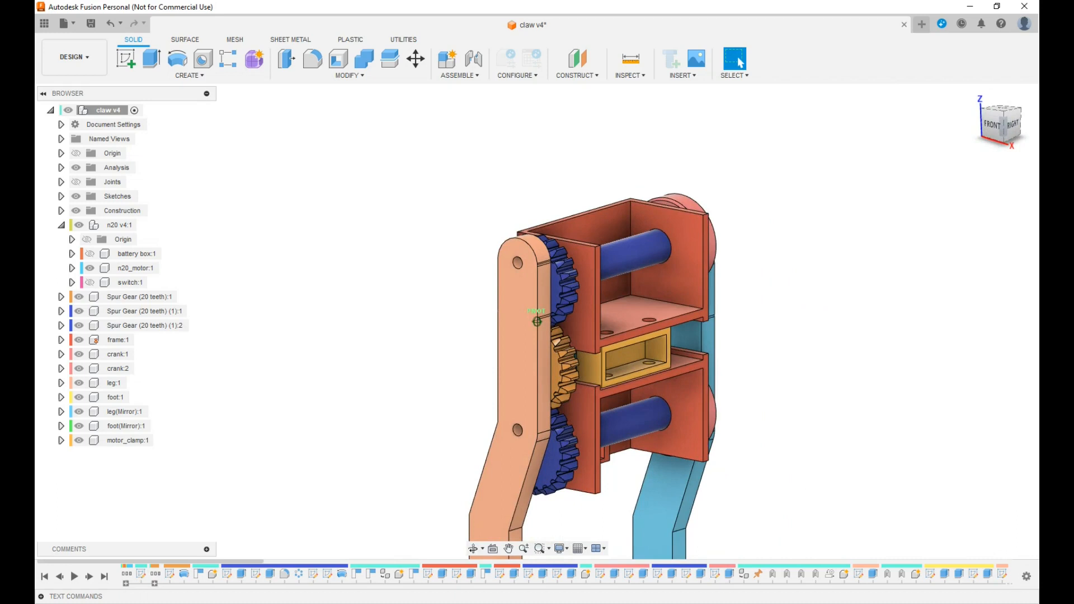
left_click_drag(997, 128, 999, 166)
scroll(766, 416, "up", 2)
scroll(765, 415, "down", 5)
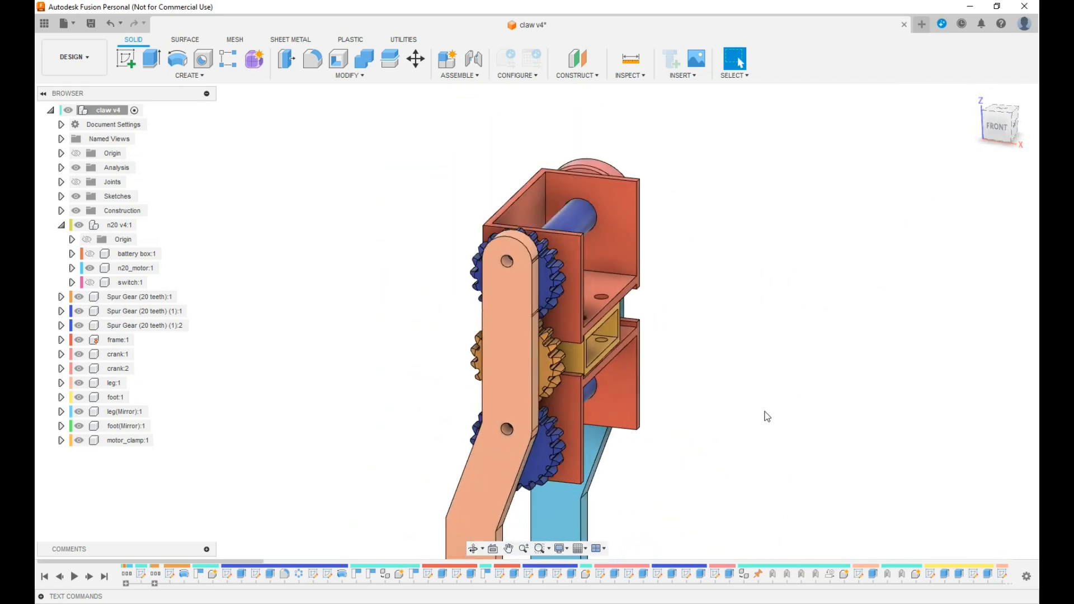
middle_click_drag(781, 460, 765, 434)
left_click_drag(765, 433, 702, 364)
key("Escape")
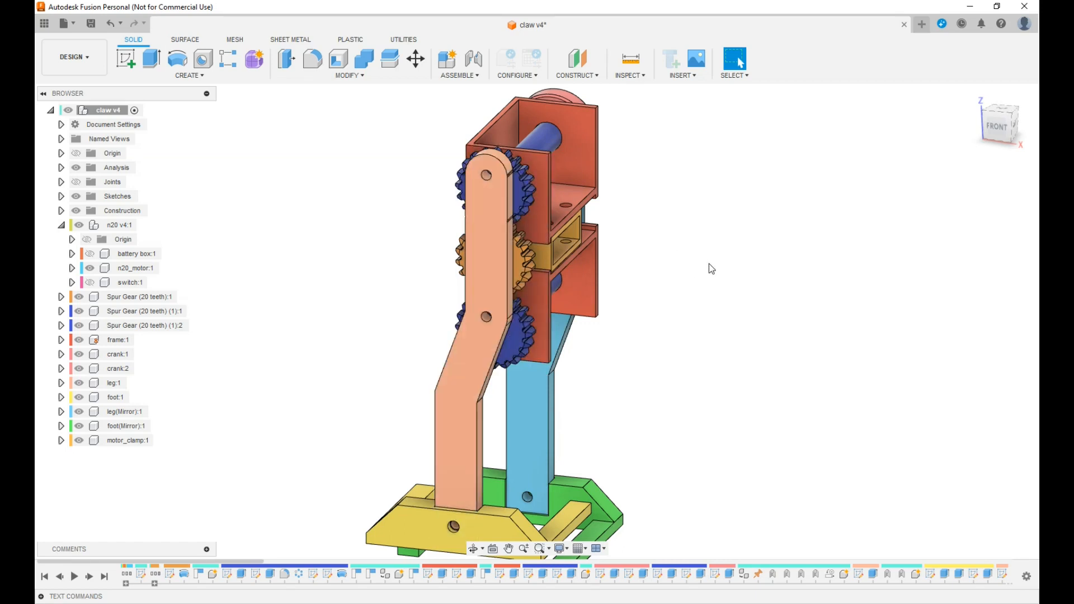
- Activate the leg:1 component, start a sketch on its front face and project that face
left_click(992, 121)
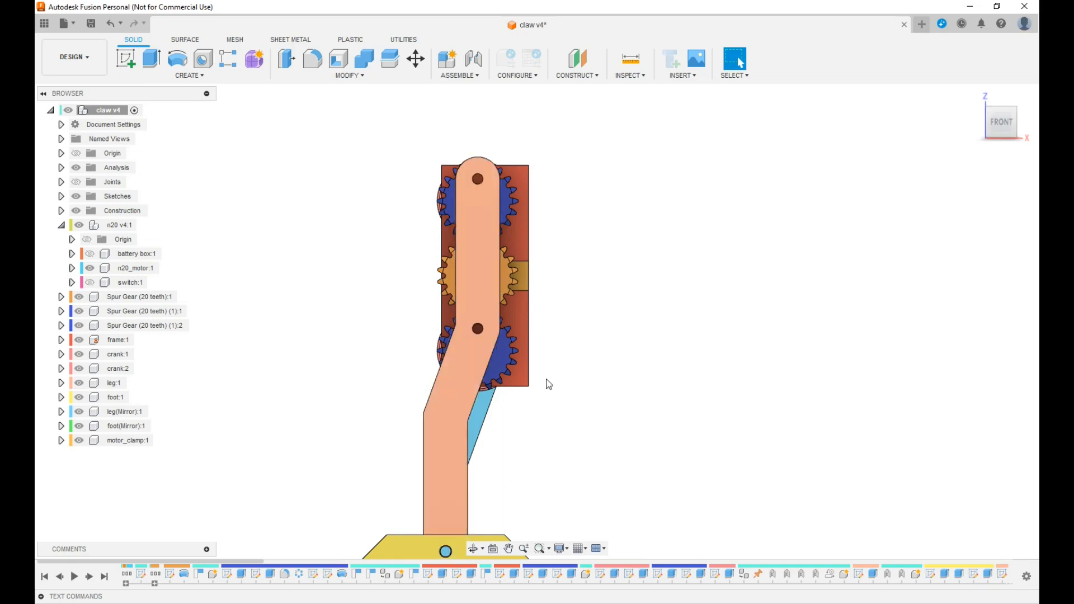
left_click(473, 247)
left_click(134, 383)
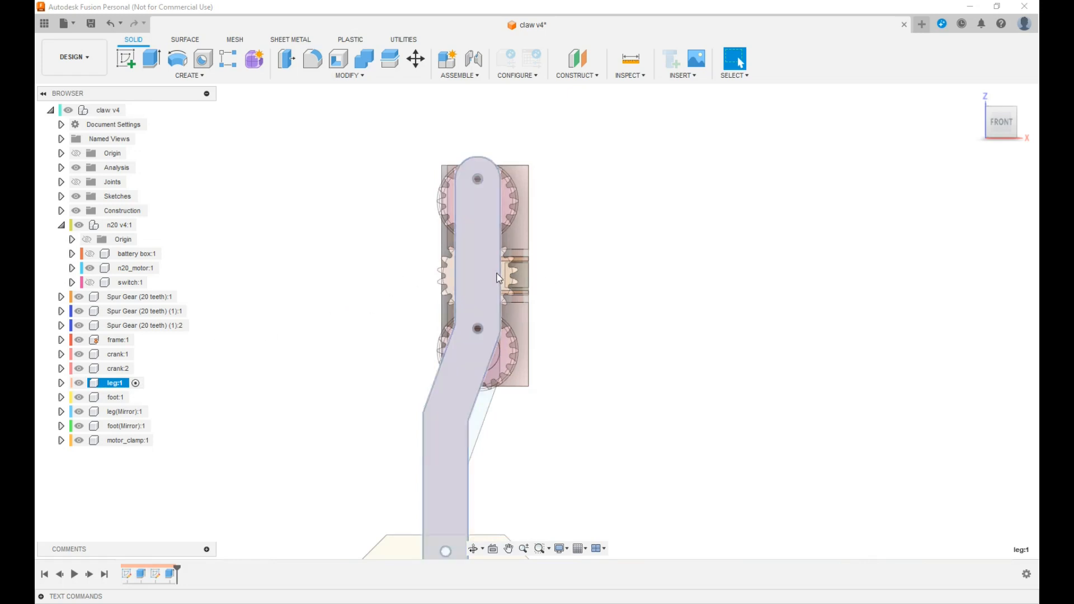
left_click(482, 274)
left_click(124, 59)
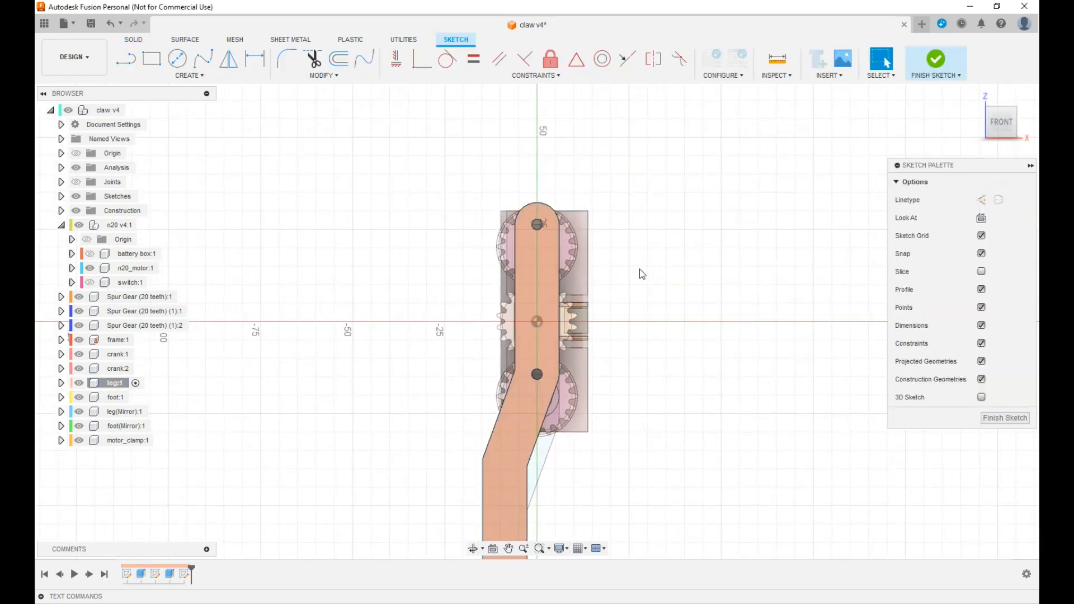
key("p")
left_click(542, 273)
left_click(817, 238)
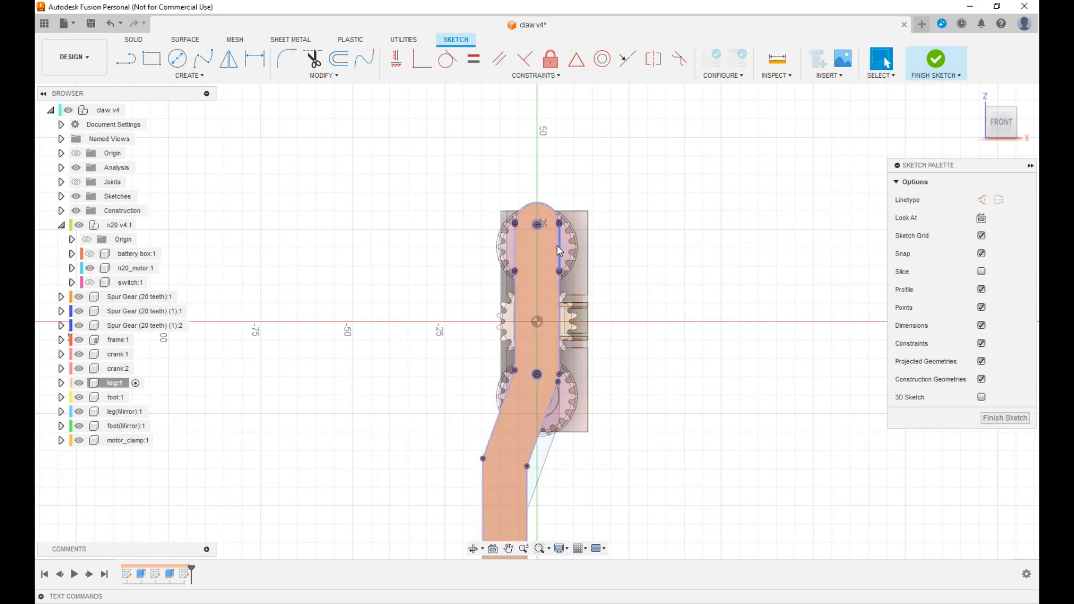
- Isolate the leg and sketch a circle about 6.1 mm in diameter centred on its upper hole
scroll(556, 243, "up", 2)
right_click(111, 384)
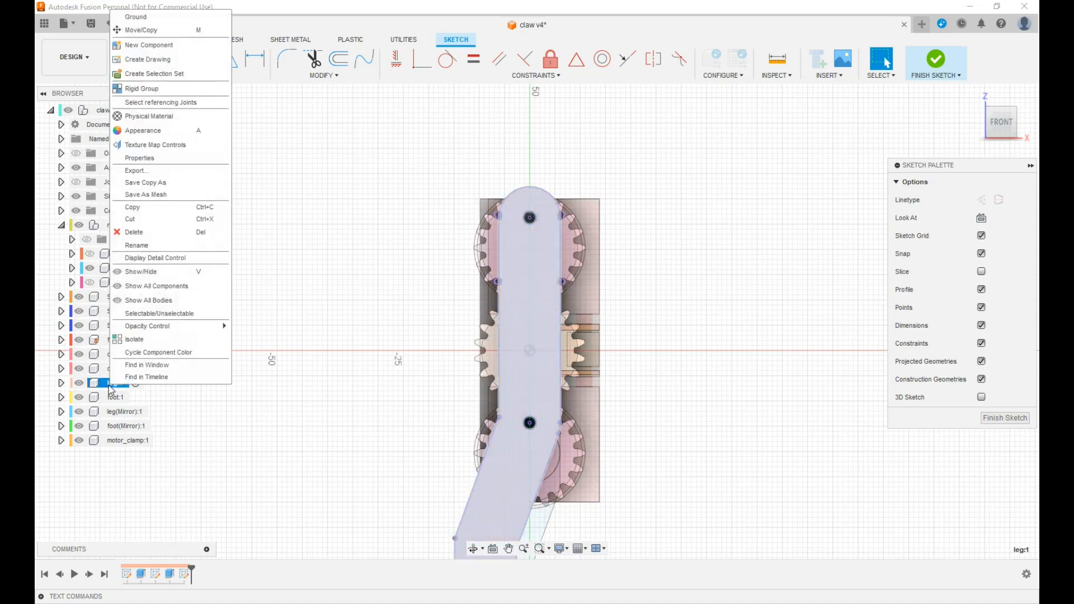
left_click(143, 339)
scroll(528, 234, "up", 4)
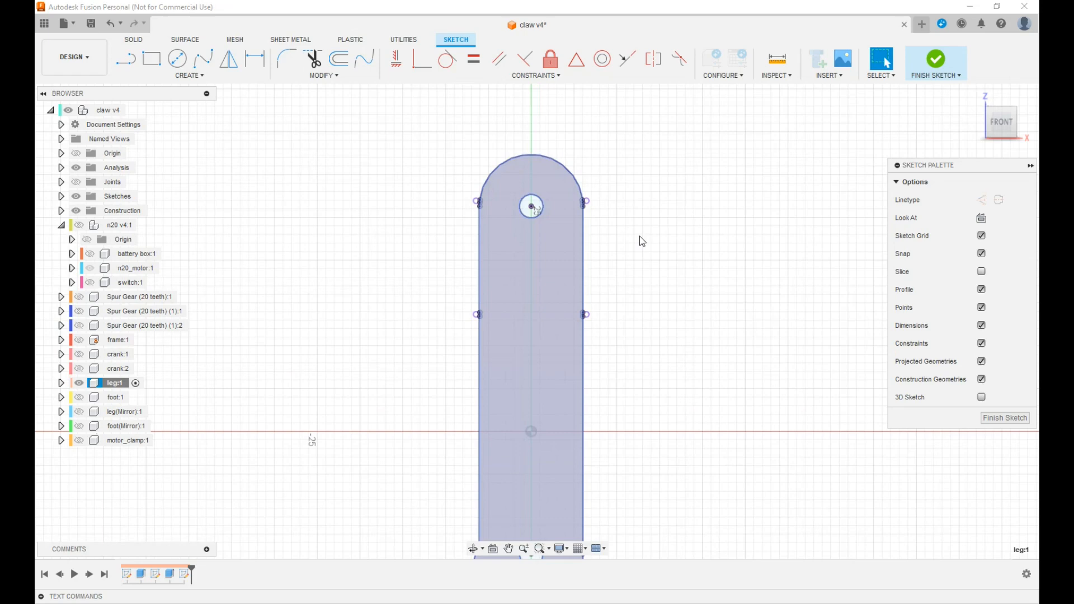
key("c")
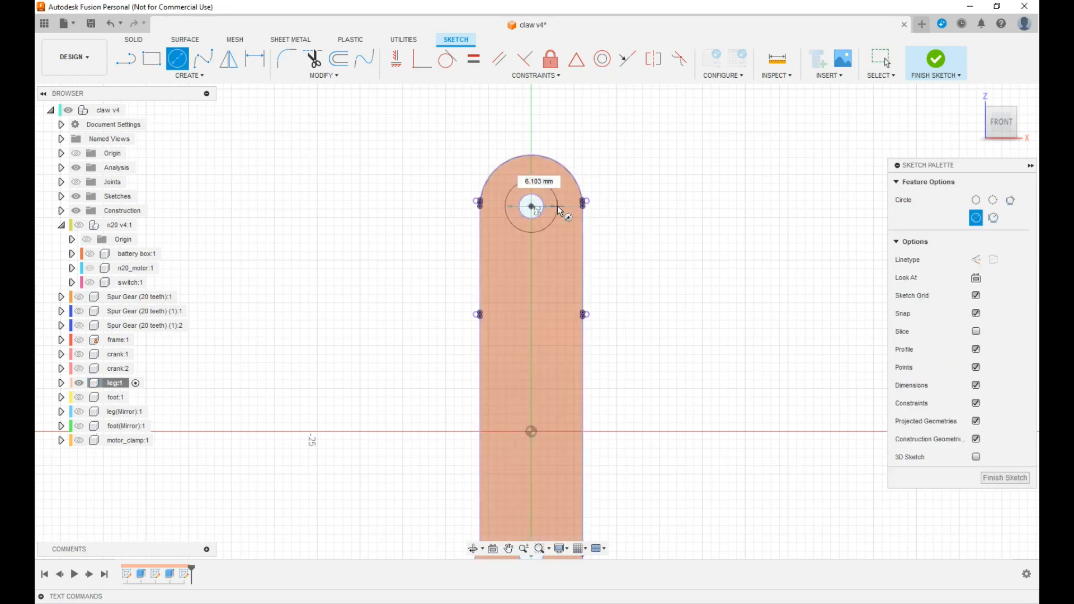
scroll(559, 211, "down", 3)
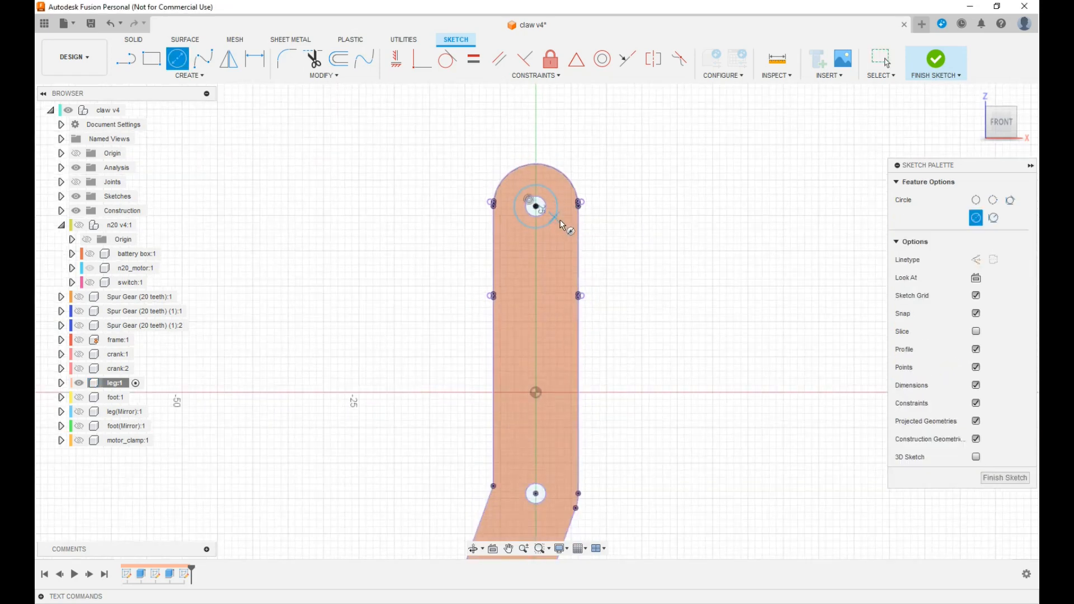
- Dimension the upper circle's diameter with the screw_clearance parameter
key("d")
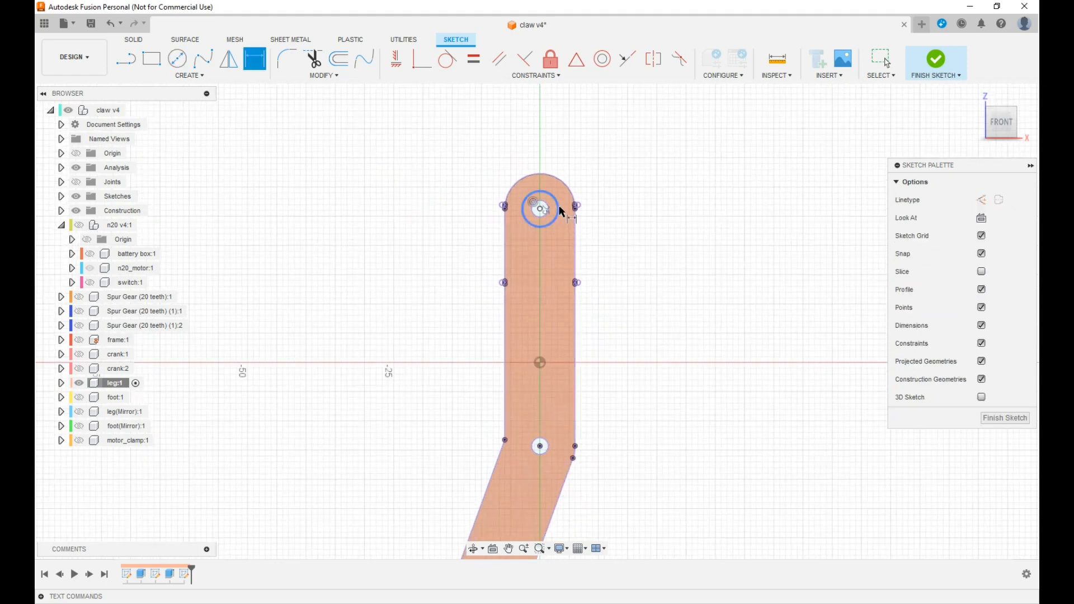
left_click(558, 218)
left_click(608, 166)
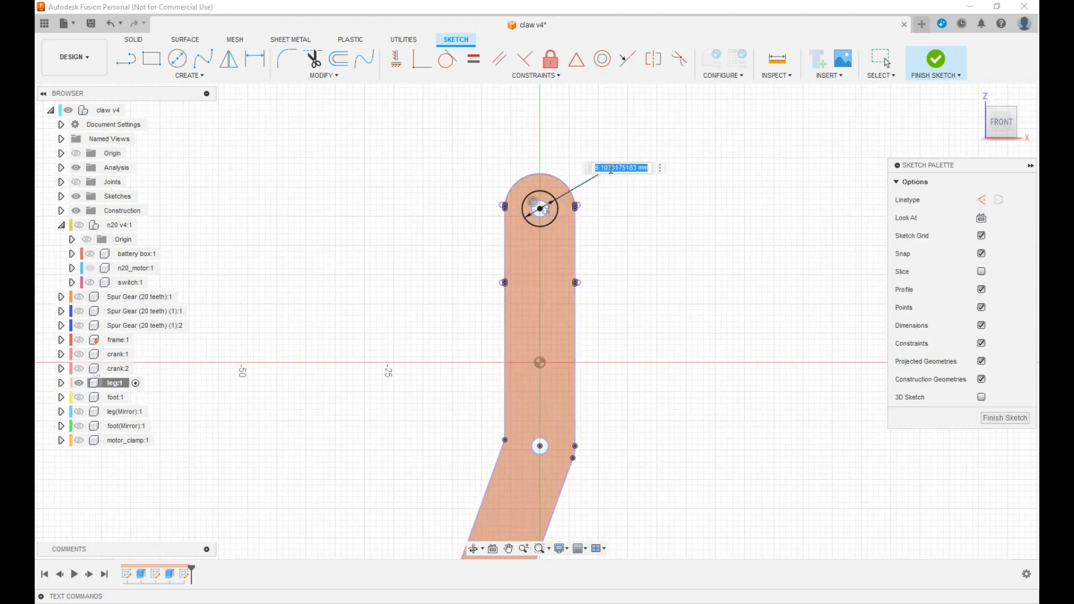
type("screw_clearance")
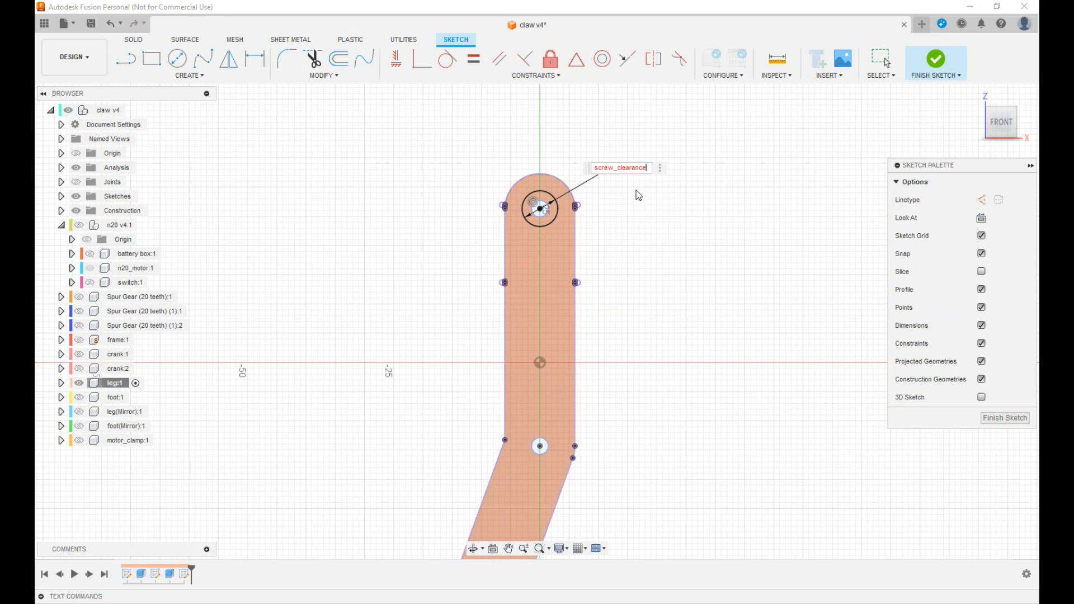
left_click(636, 190)
key("Return")
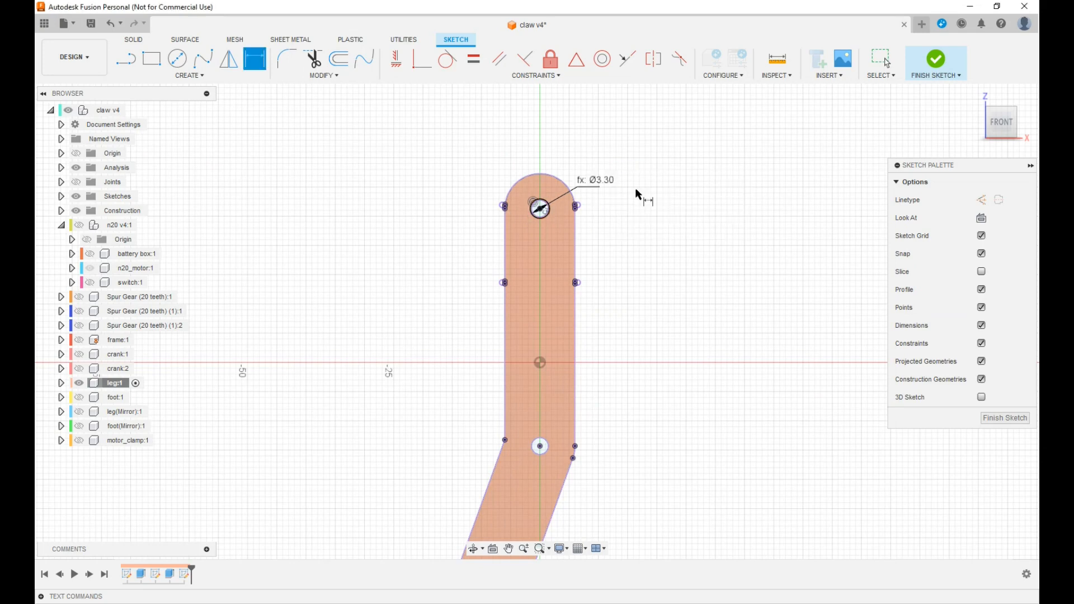
- Sketch a second circle centred on the hole at the leg's bend
scroll(682, 269, "down", 1)
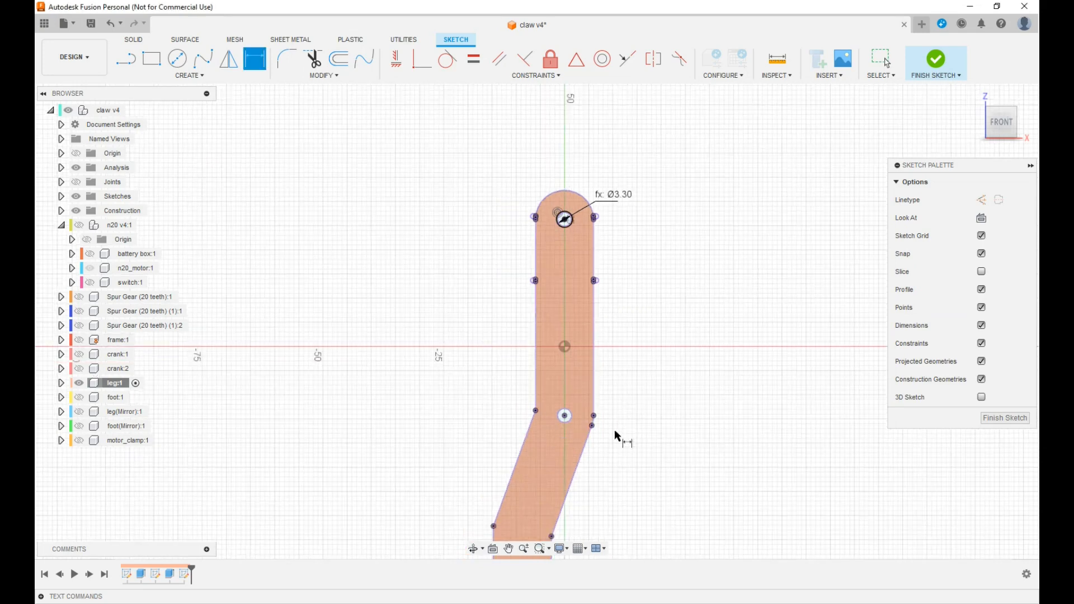
key("c")
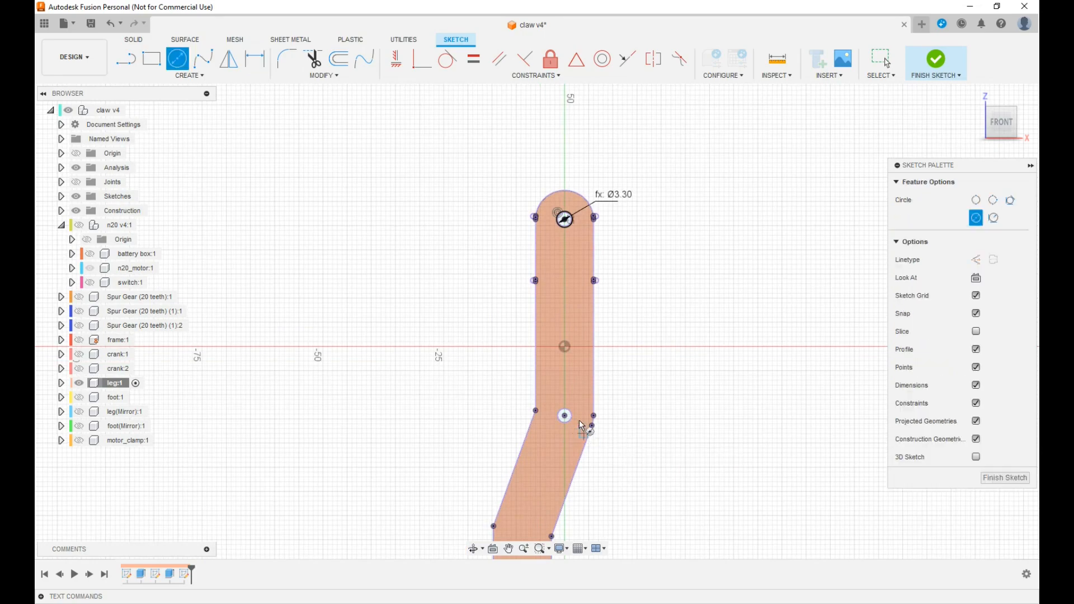
left_click(564, 416)
left_click(574, 424)
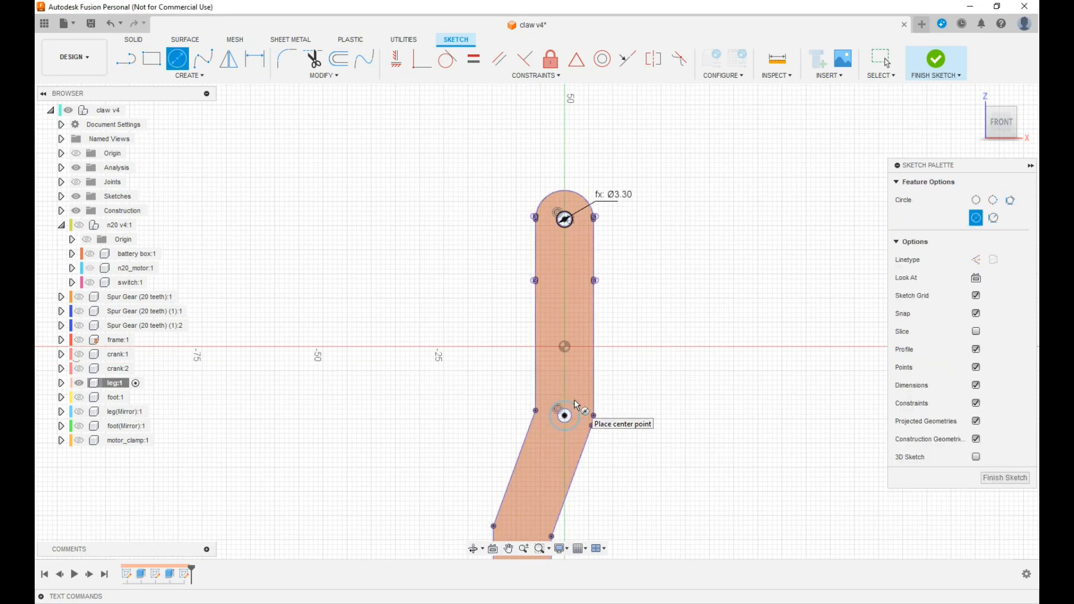
- Constrain the circle at the leg's bend equal to the upper circle and finish the sketch
left_click(474, 59)
scroll(565, 219, "up", 4)
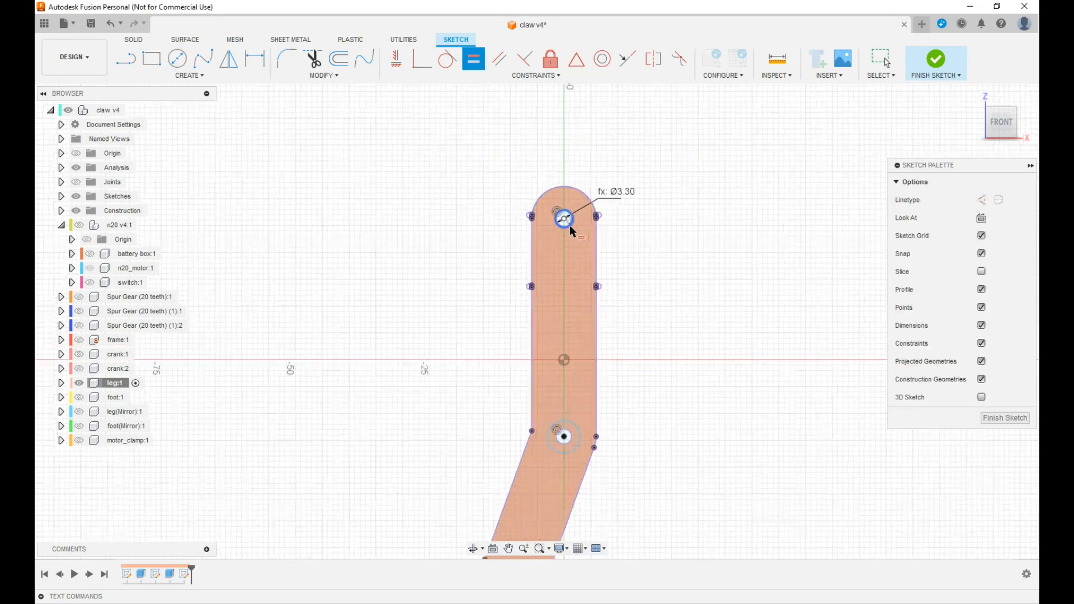
left_click(570, 225)
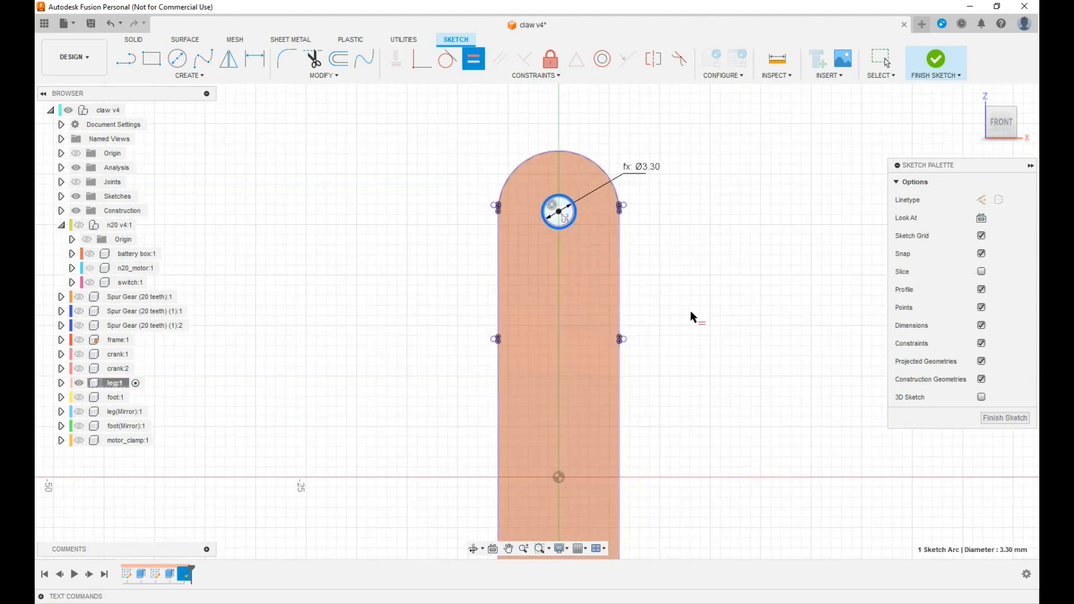
scroll(638, 428, "down", 4)
scroll(641, 459, "down", 2)
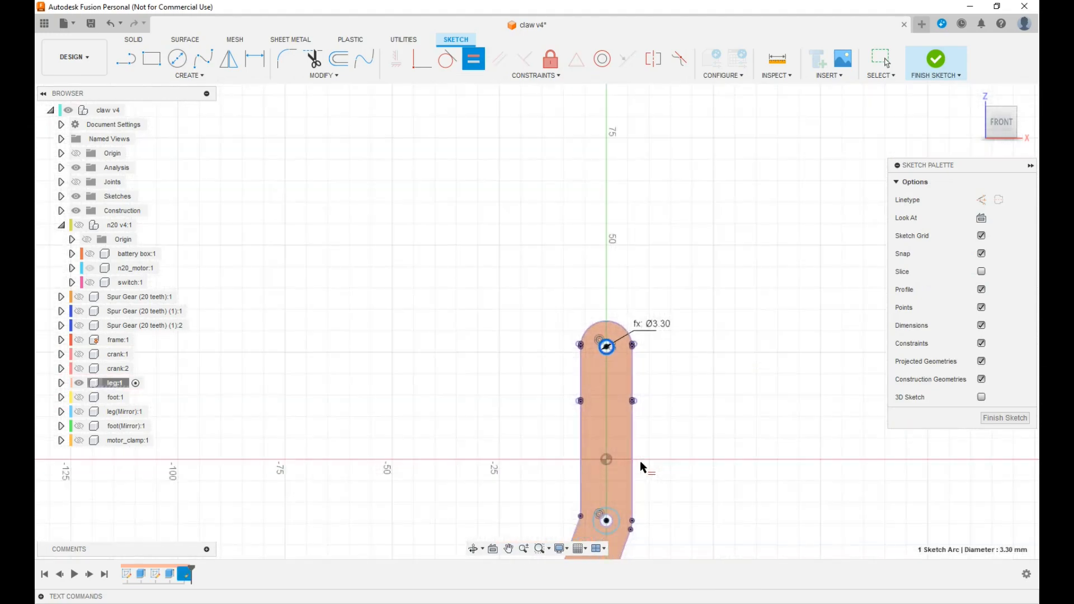
left_click(614, 517)
middle_click_drag(670, 424, 614, 348)
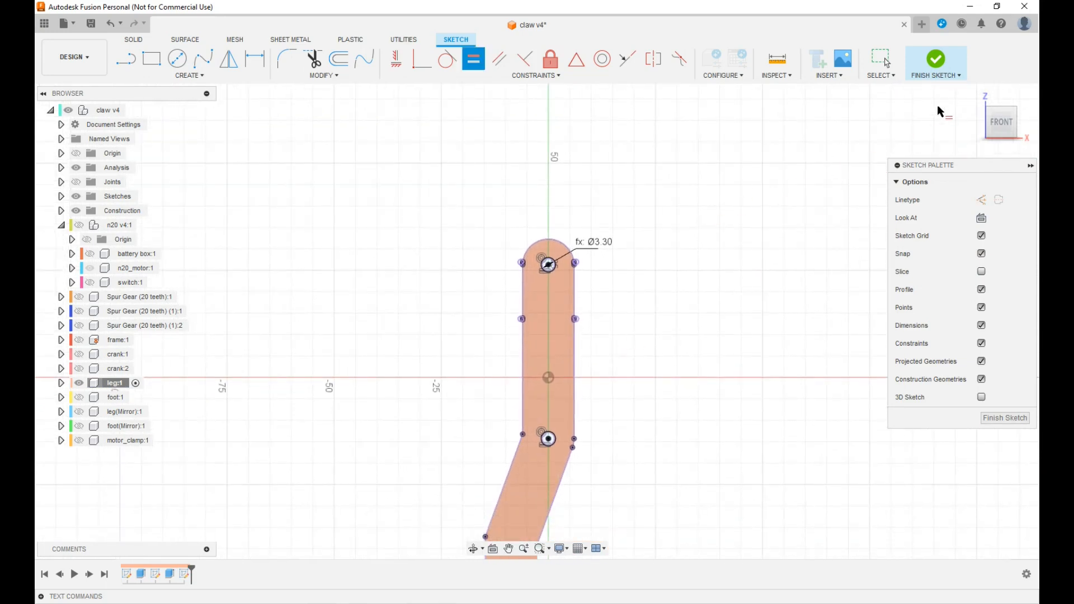
left_click(933, 71)
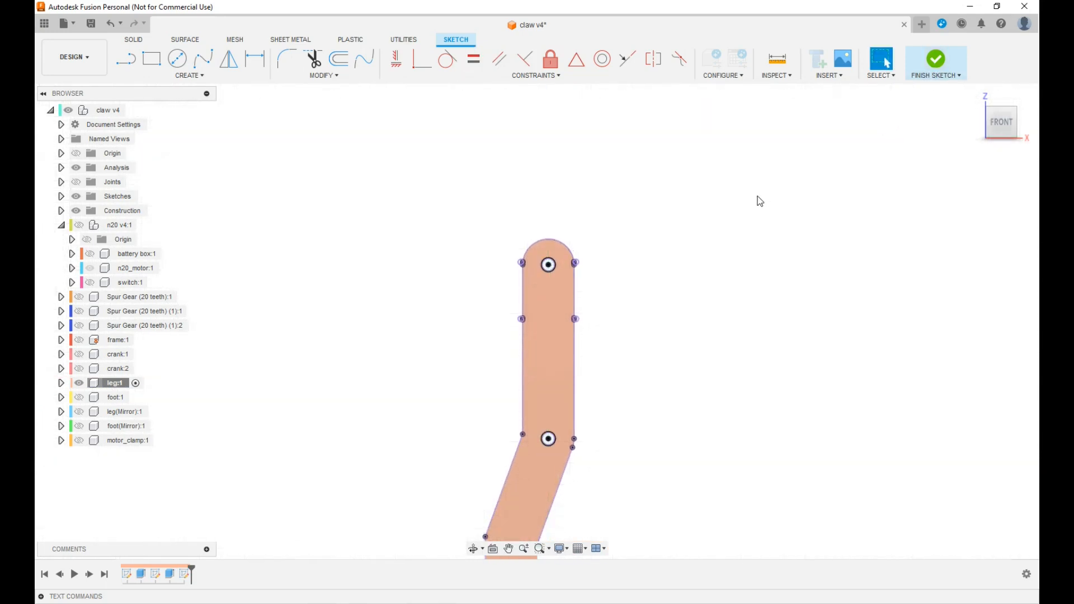
left_click(1008, 127)
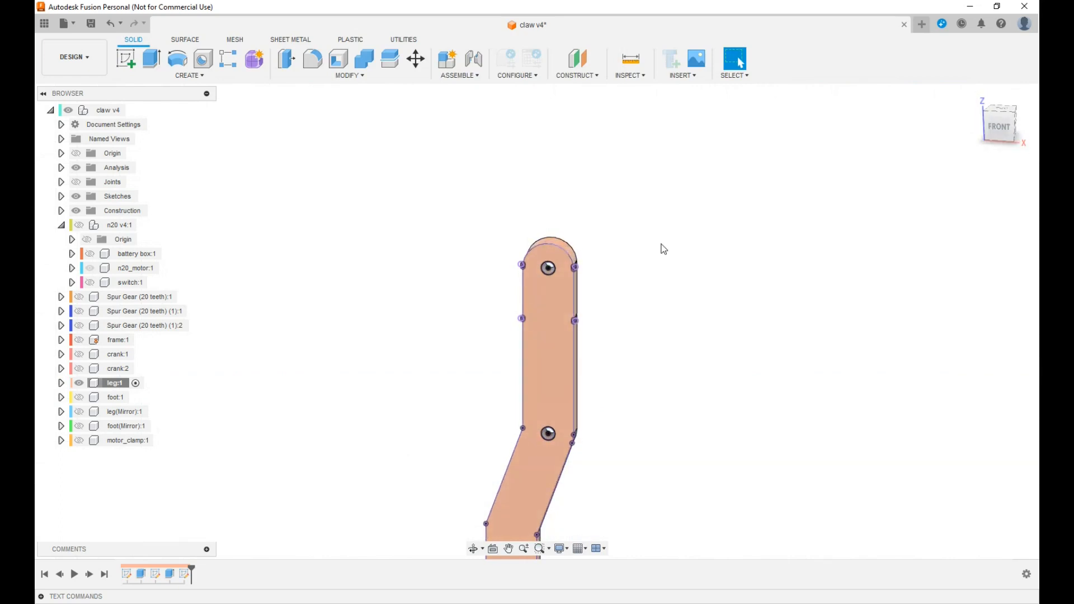
- Extrude the ring profiles around the leg's upper hole and bend hole as a cut to the leg's opposite face
key("e")
scroll(528, 272, "up", 3)
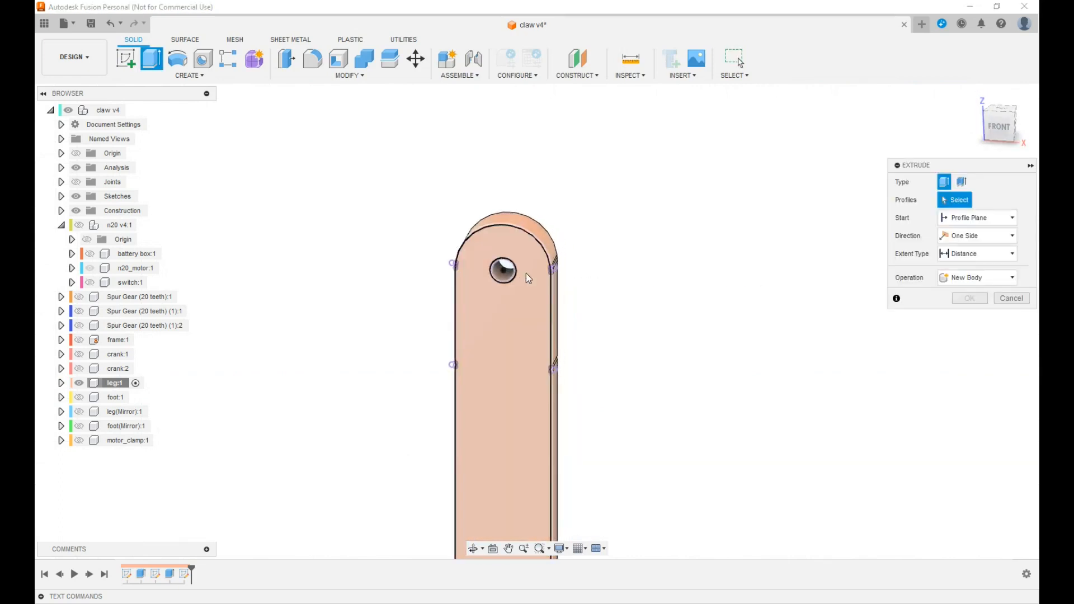
scroll(505, 281, "up", 3)
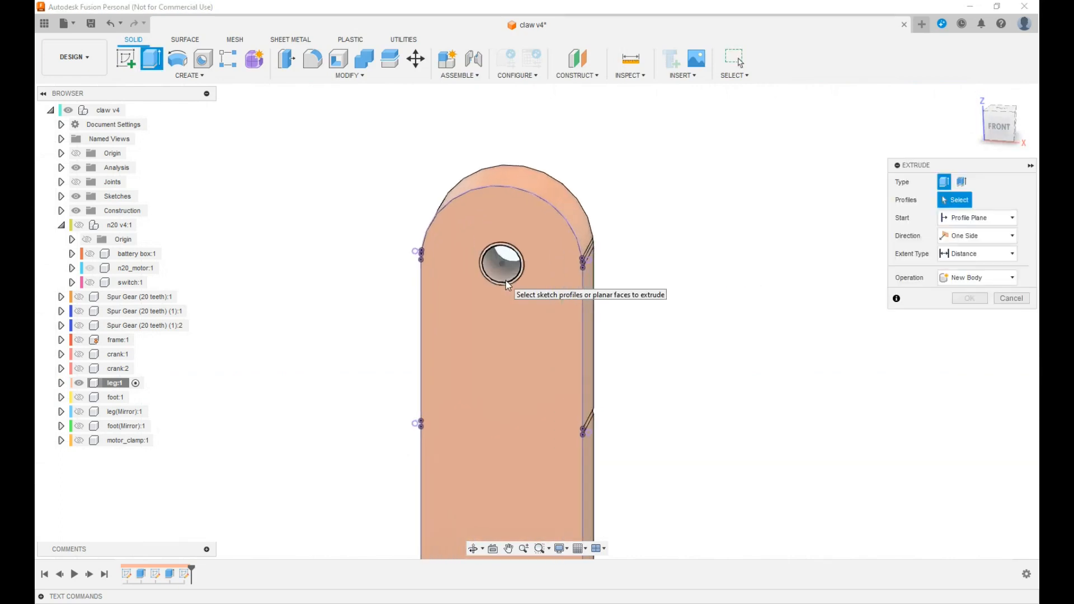
left_click(510, 282)
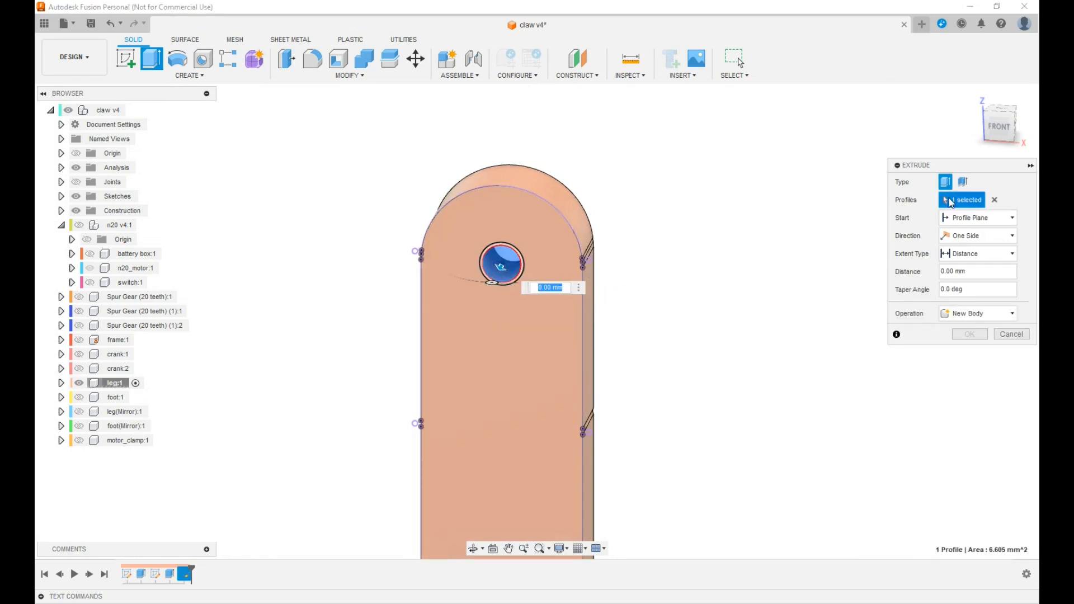
left_click(993, 200)
scroll(474, 273, "up", 6)
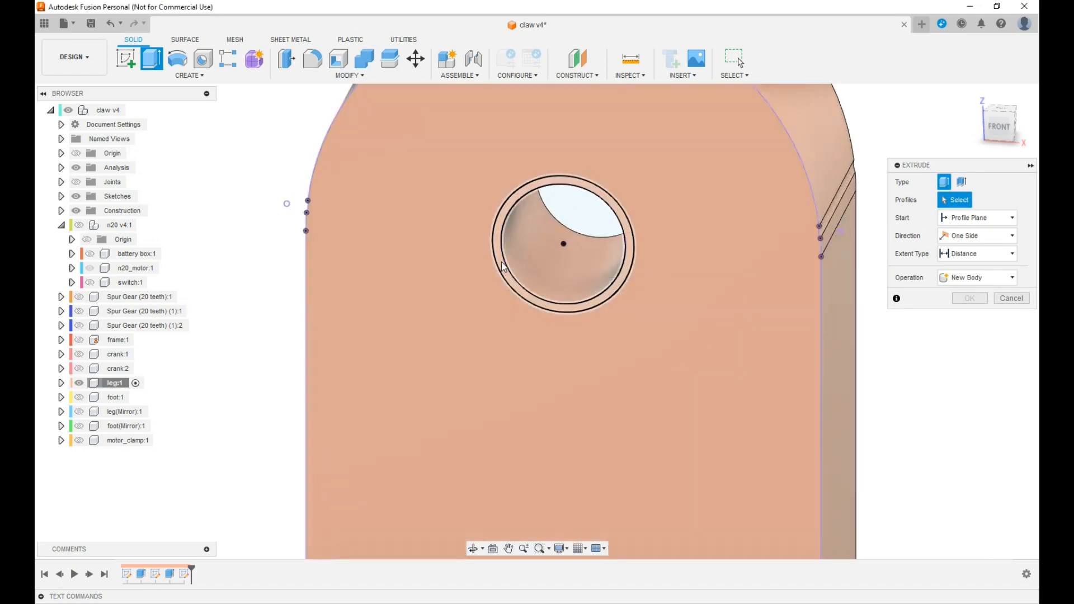
left_click(502, 268)
scroll(502, 266, "down", 1)
scroll(502, 267, "down", 4)
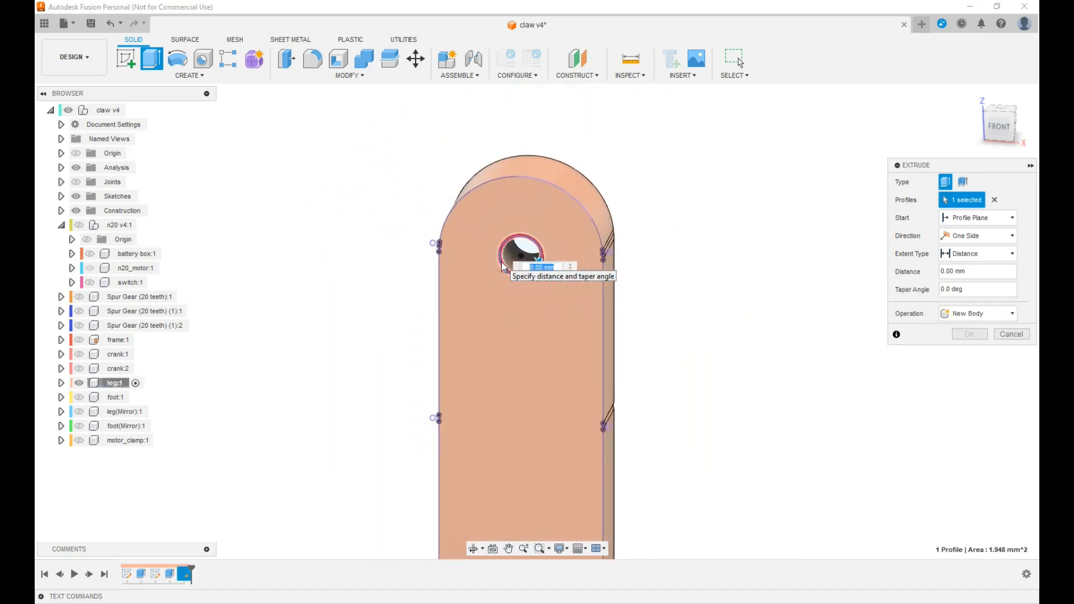
middle_click_drag(725, 377, 690, 351)
scroll(594, 517, "up", 3)
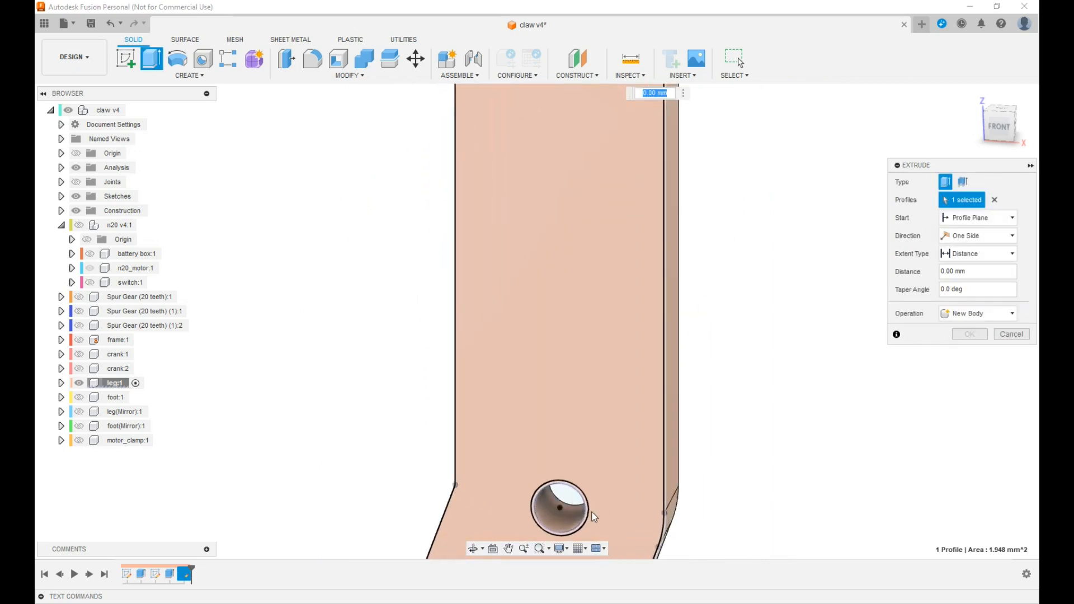
left_click(585, 516)
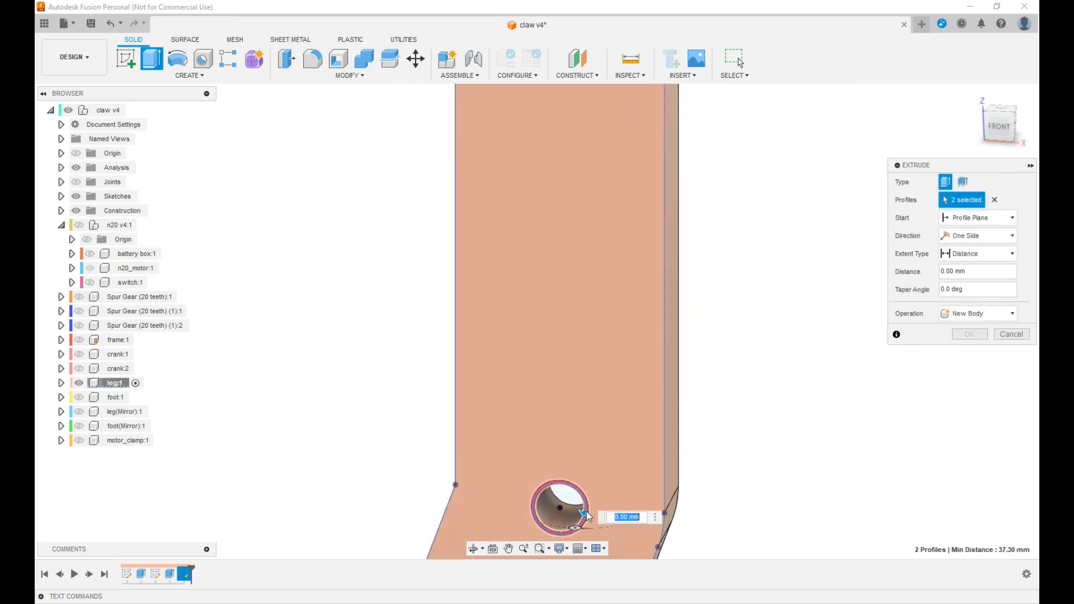
middle_click_drag(583, 512, 540, 484, "shift")
left_click(978, 254)
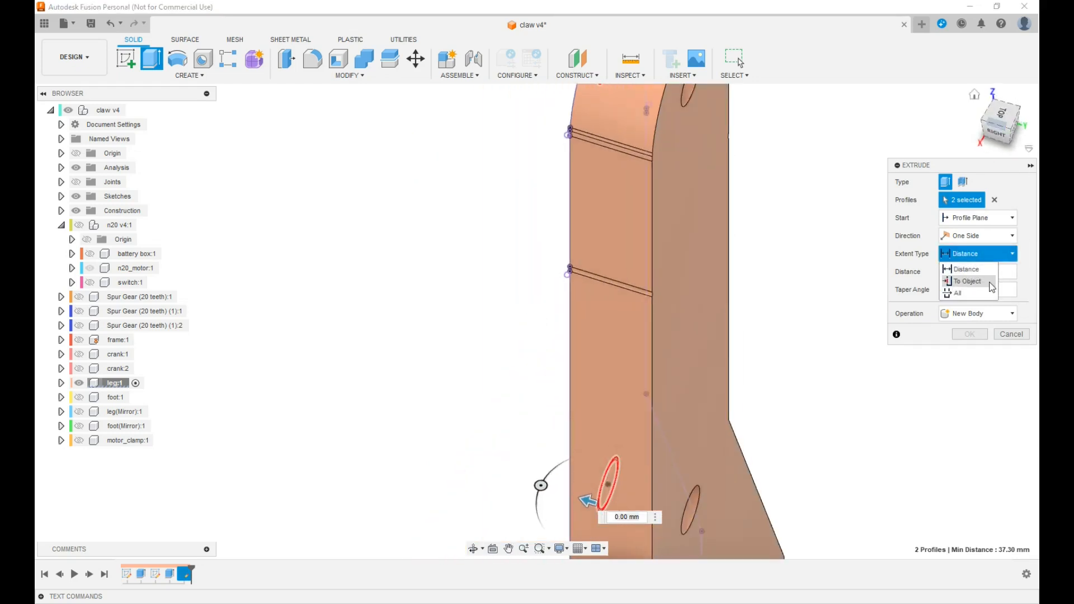
left_click(964, 278)
left_click(705, 321)
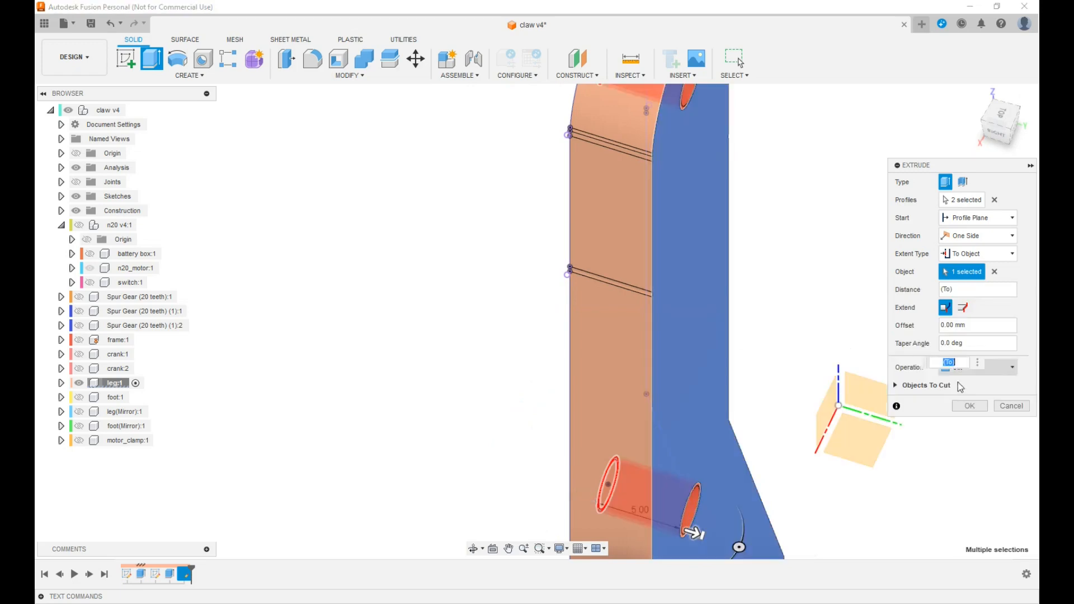
left_click(968, 406)
scroll(518, 327, "down", 3)
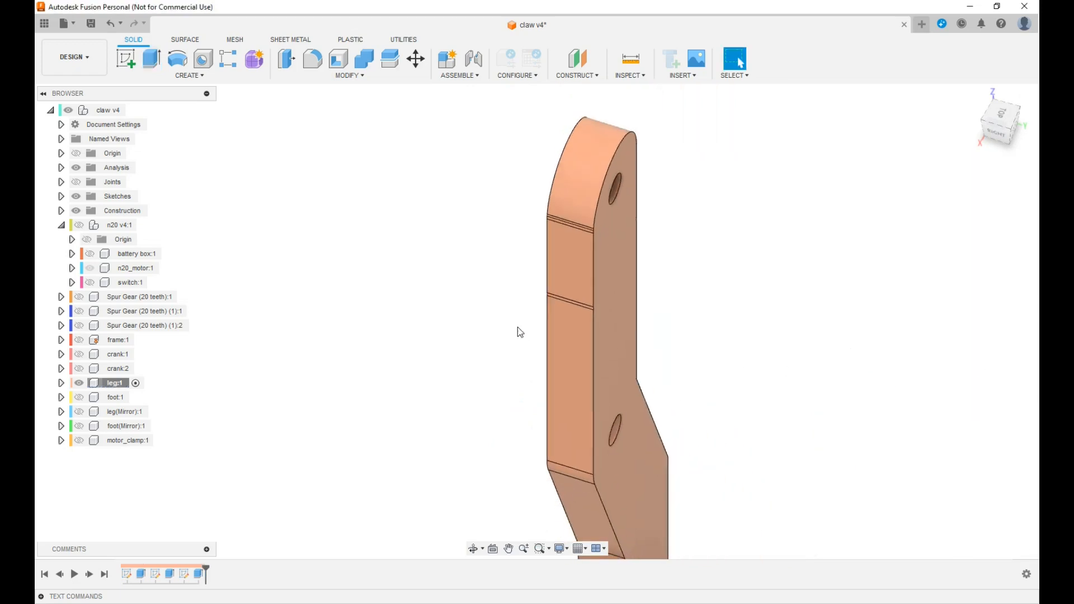
- End the leg's isolation and make the top-level claw component active
left_click_drag(985, 130, 1034, 122)
scroll(760, 257, "down", 3)
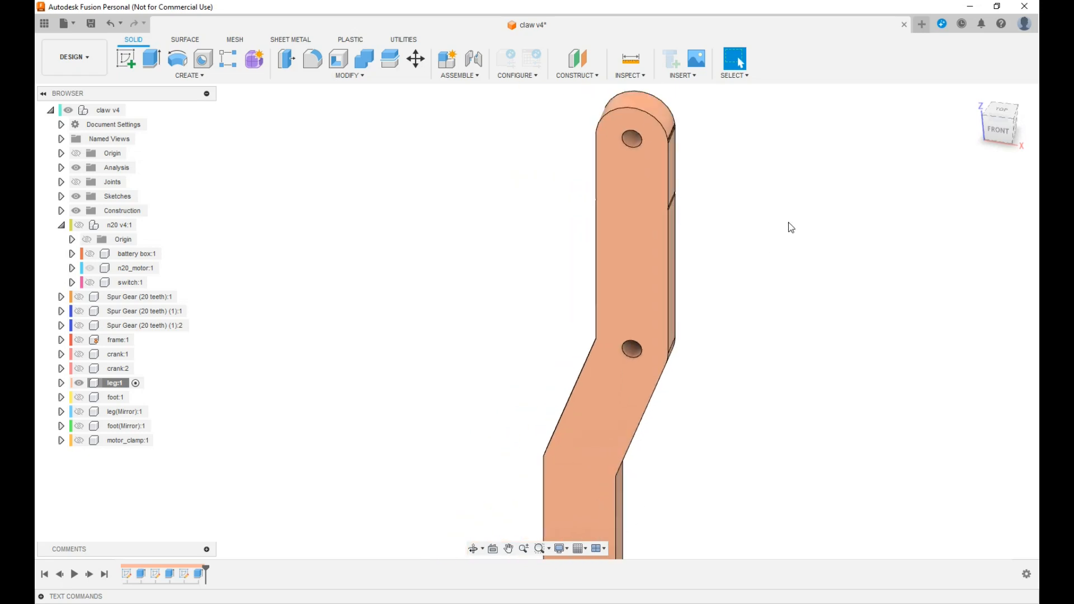
right_click(115, 384)
left_click(137, 346)
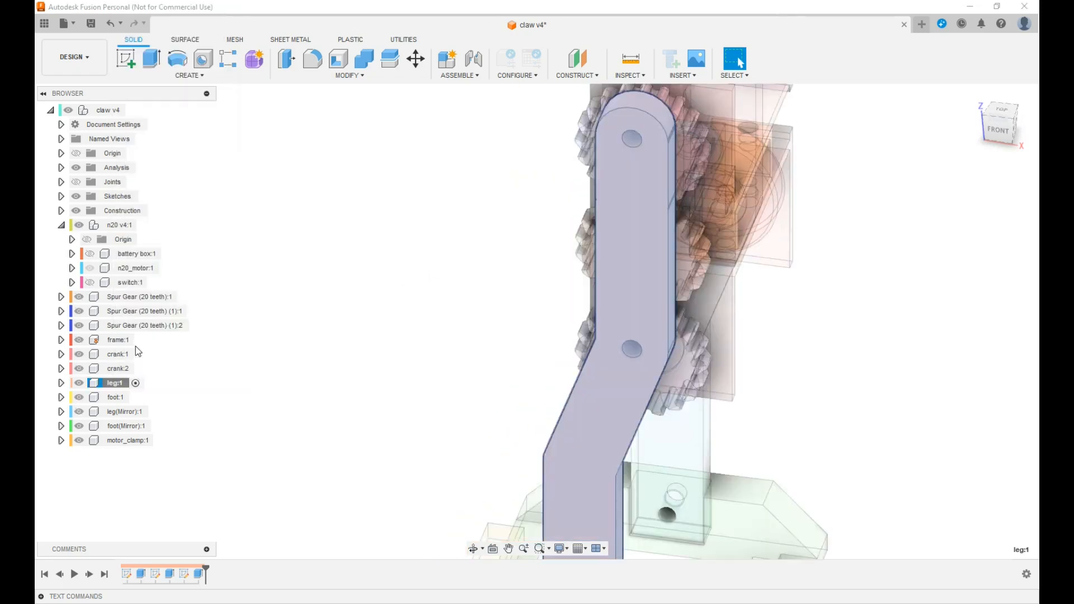
left_click(132, 110)
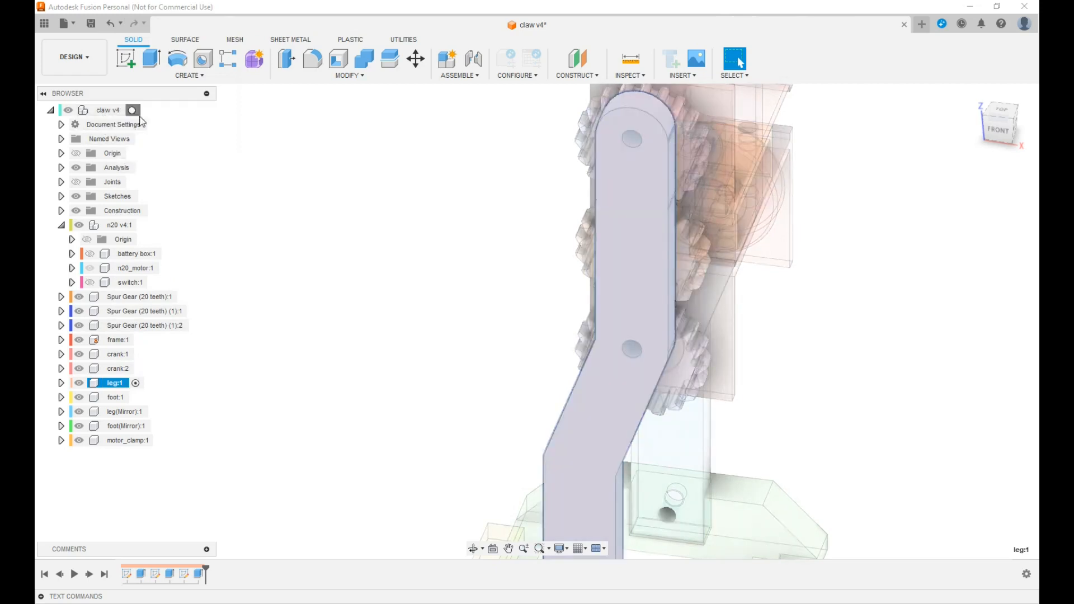
left_click(105, 576)
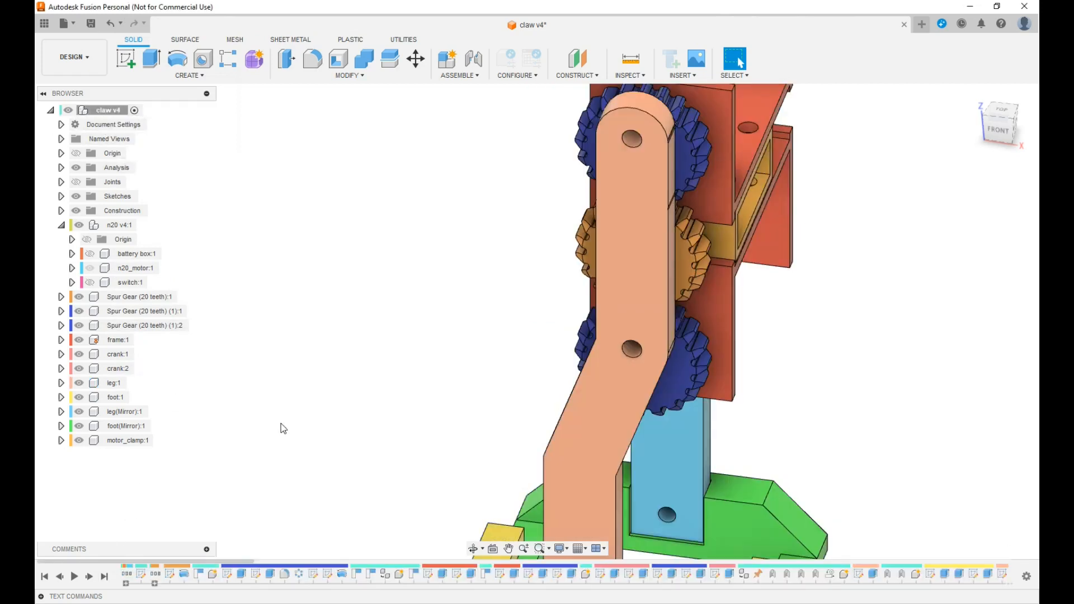
- Animate the joint relationships of Revolute 1 in the front view, stop the animation, and hide the joints
scroll(315, 414, "down", 2)
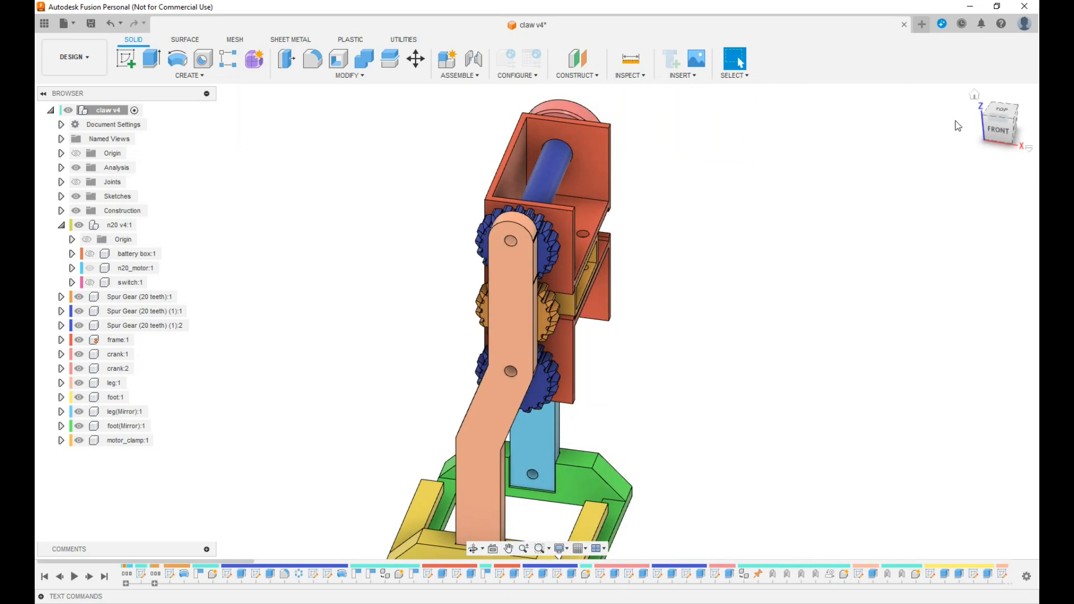
left_click(998, 130)
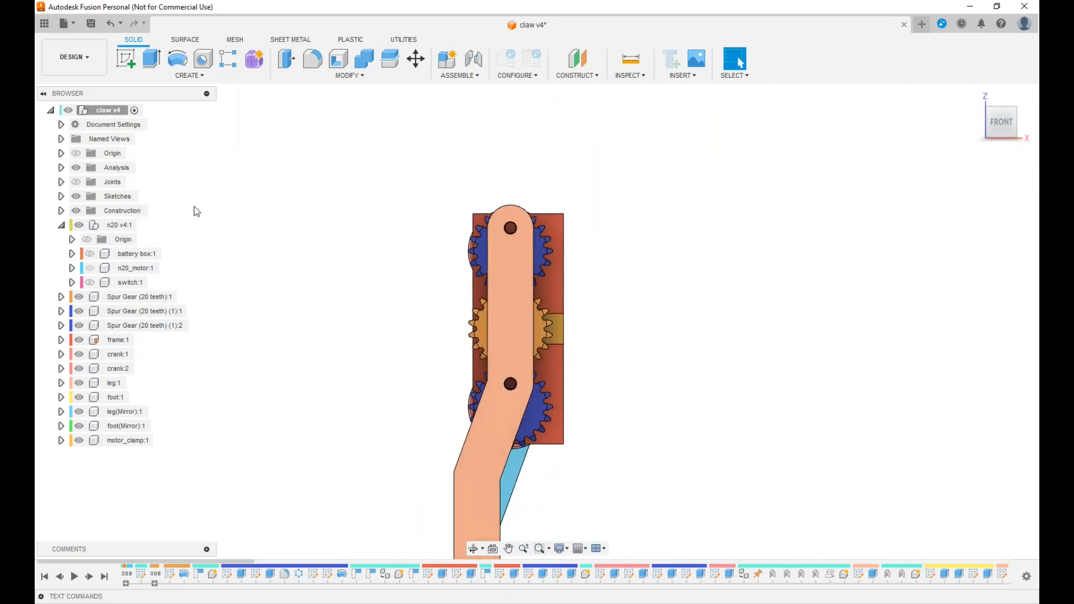
left_click(61, 182)
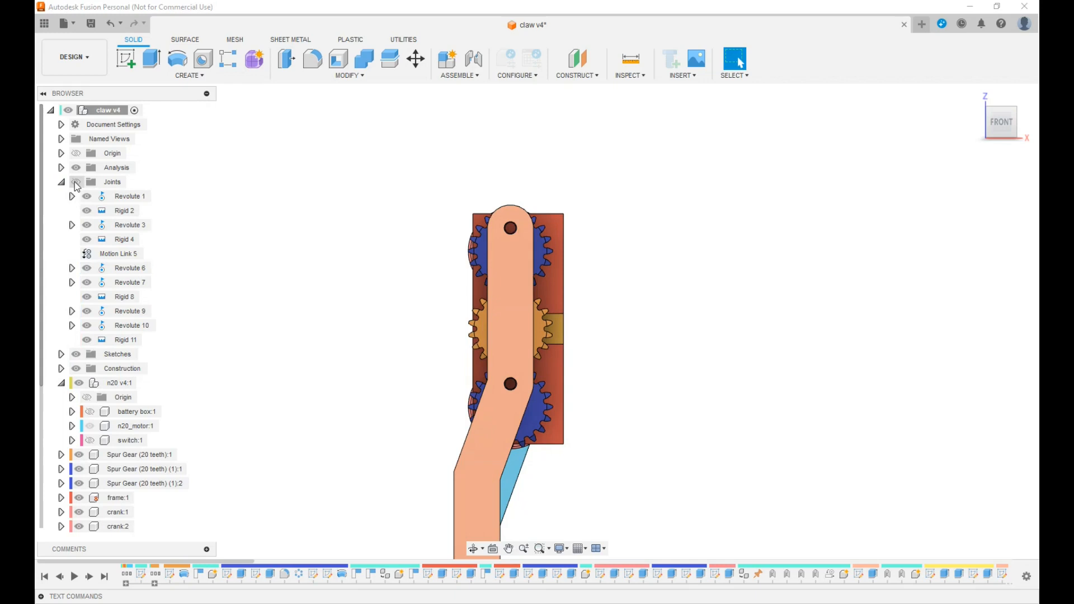
right_click(129, 196)
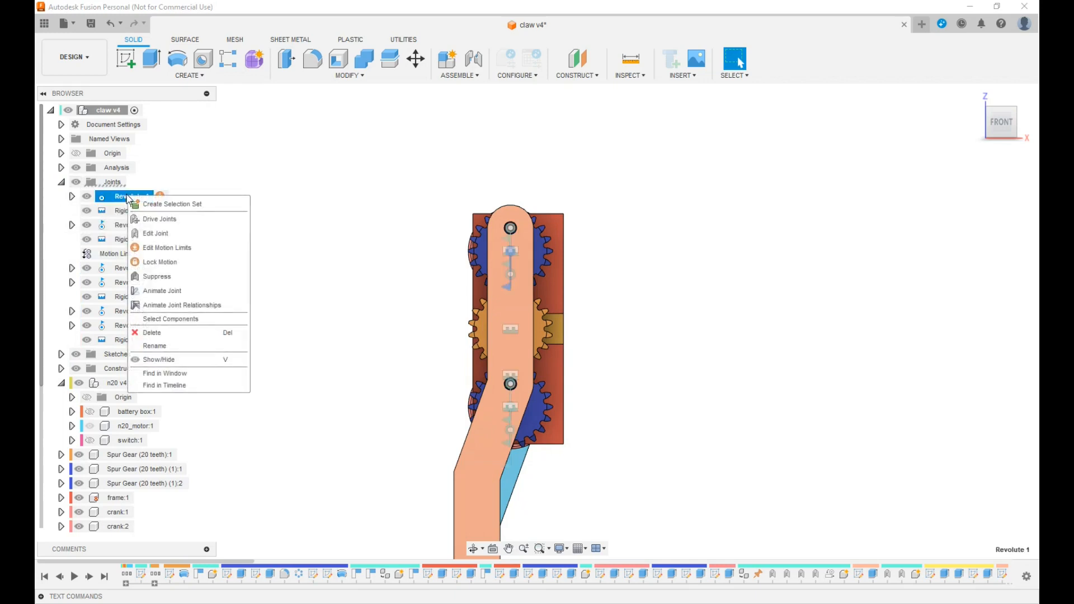
left_click(162, 304)
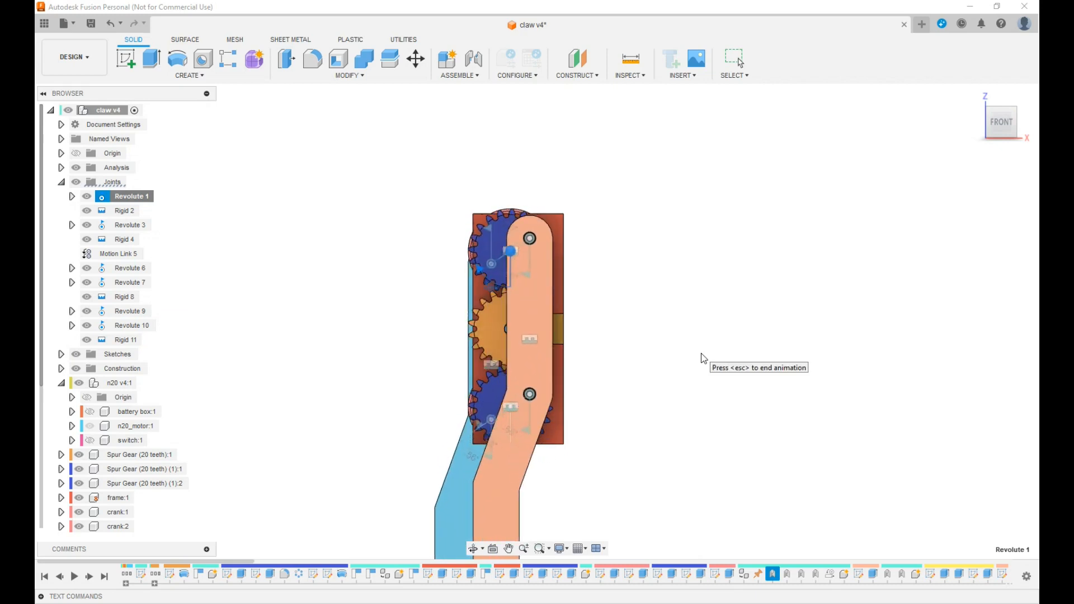
key("Escape")
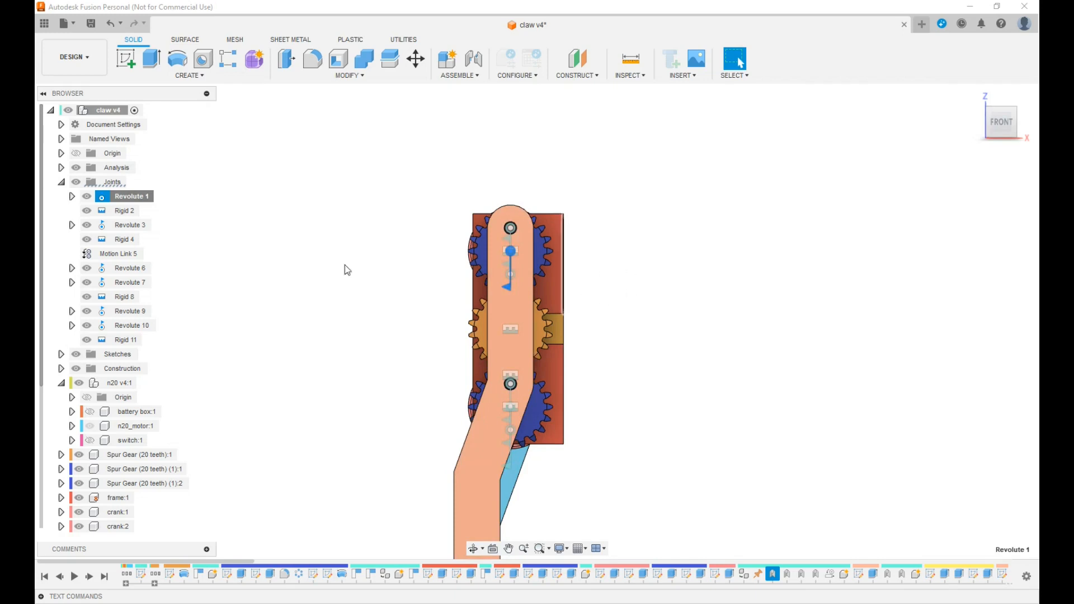
left_click(76, 182)
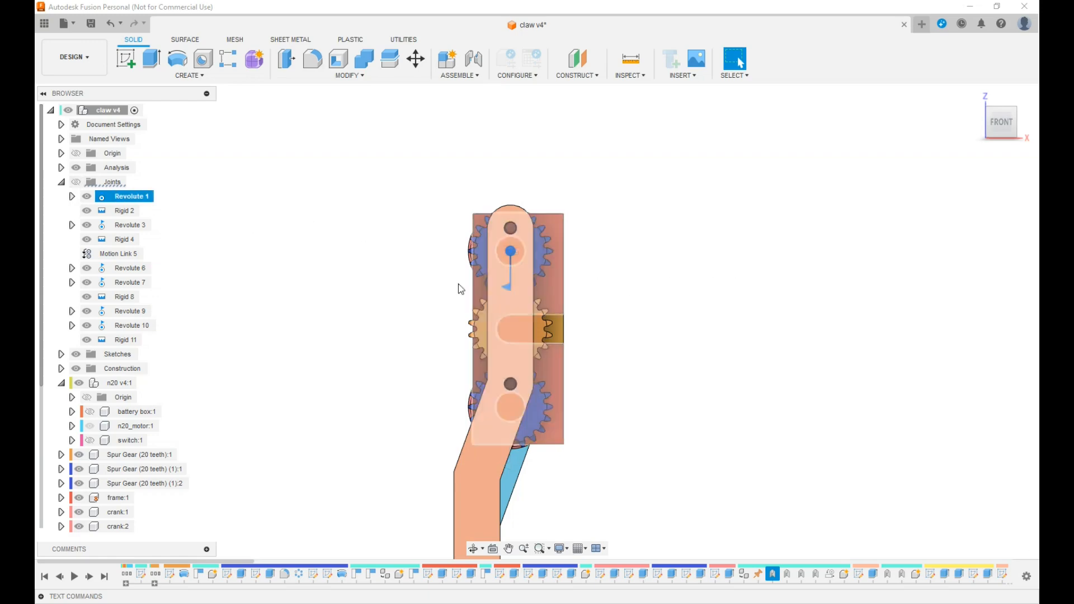
- Activate the mirrored leg component at the back of the claw for editing
left_click_drag(999, 135, 858, 134)
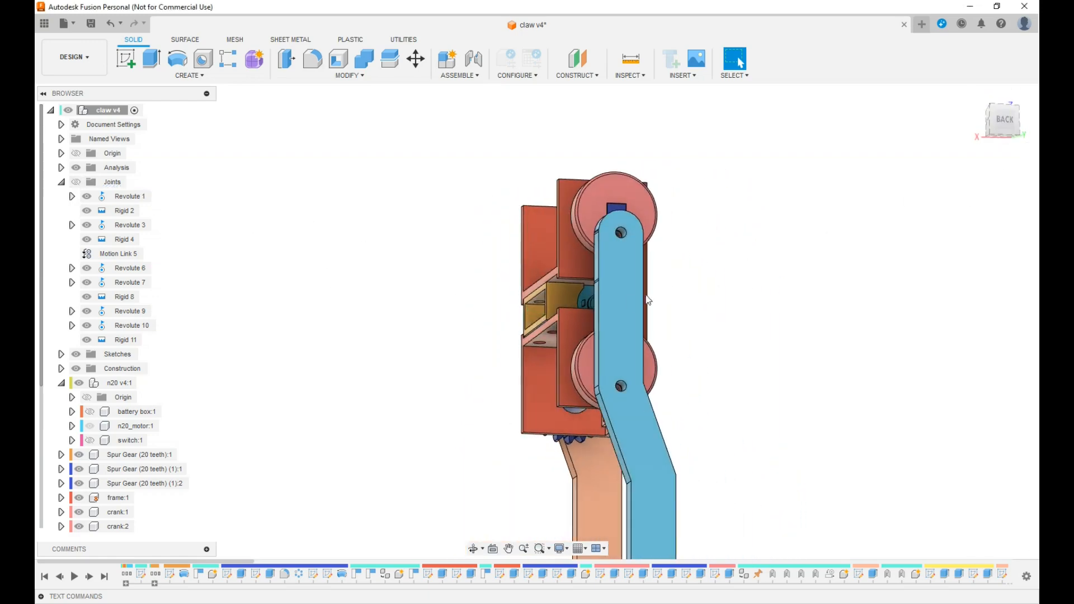
left_click(629, 300)
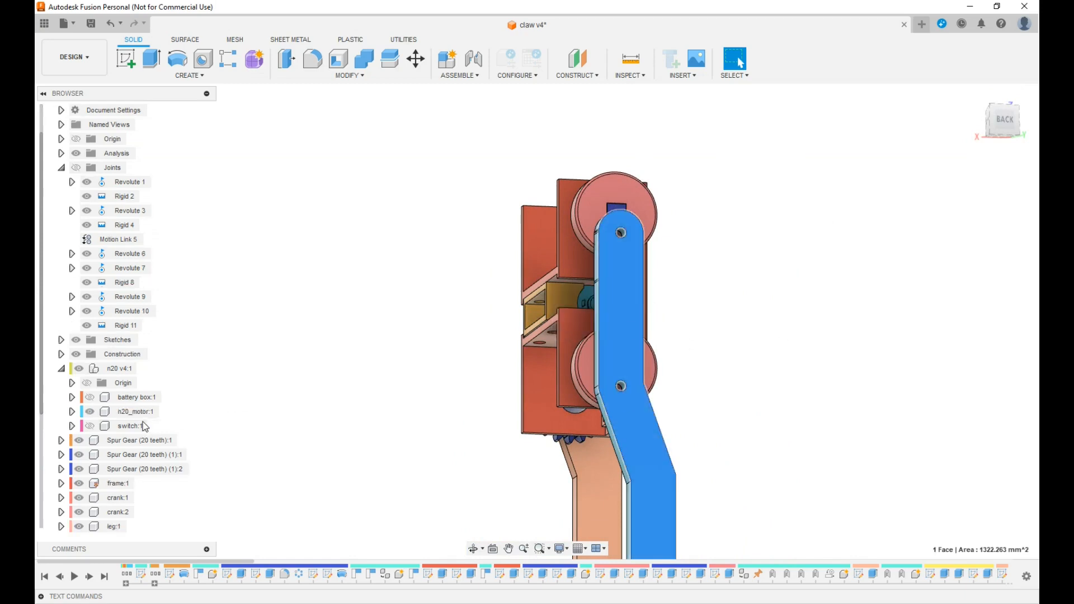
scroll(178, 420, "down", 3)
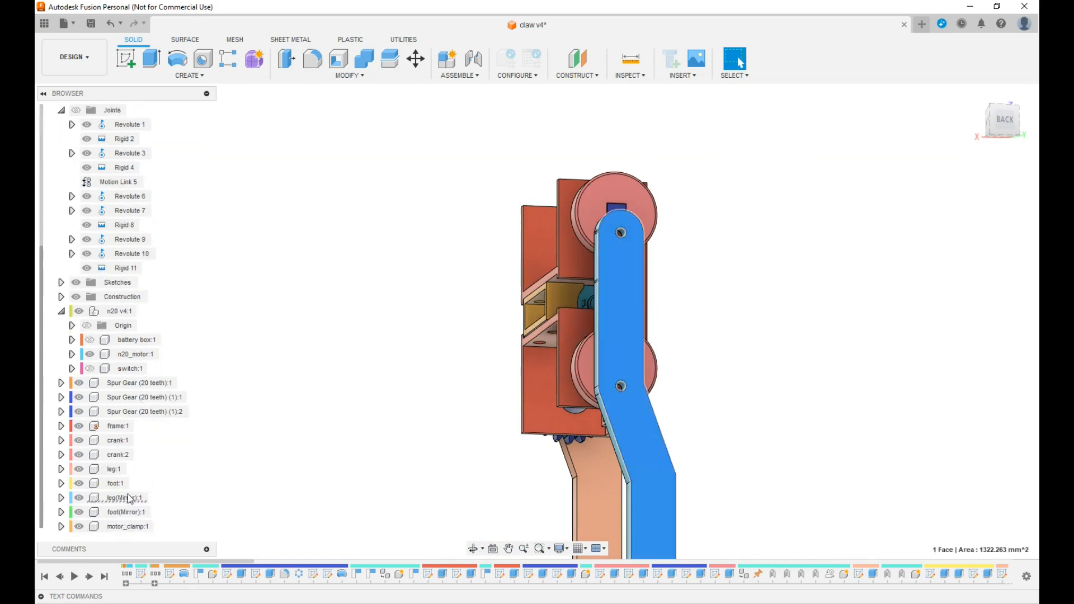
left_click(160, 497)
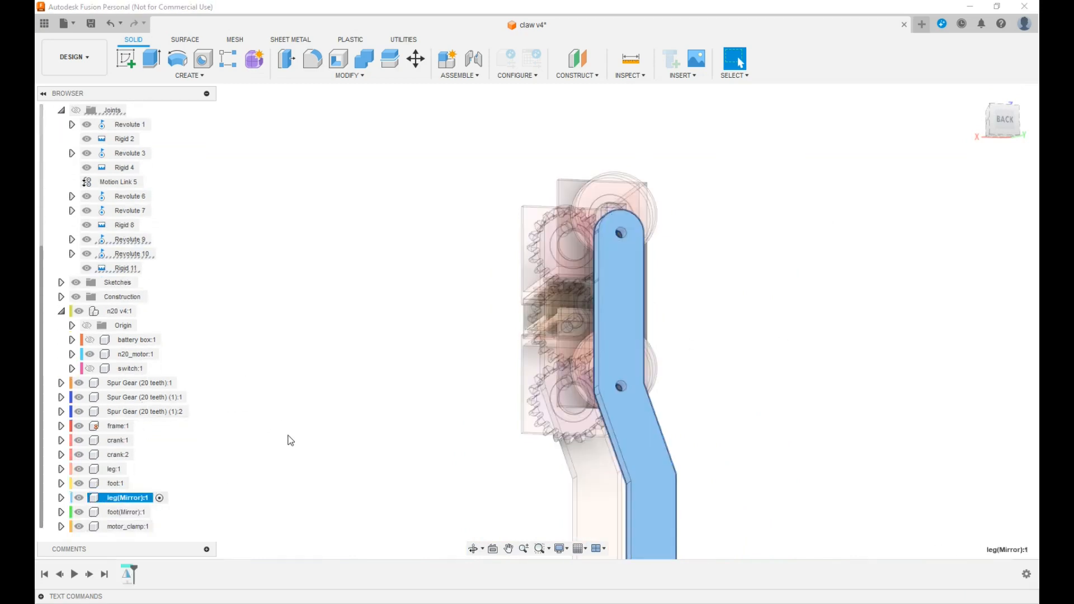
- Start a sketch on the mirrored leg's outer face and project that face into it
left_click(605, 337)
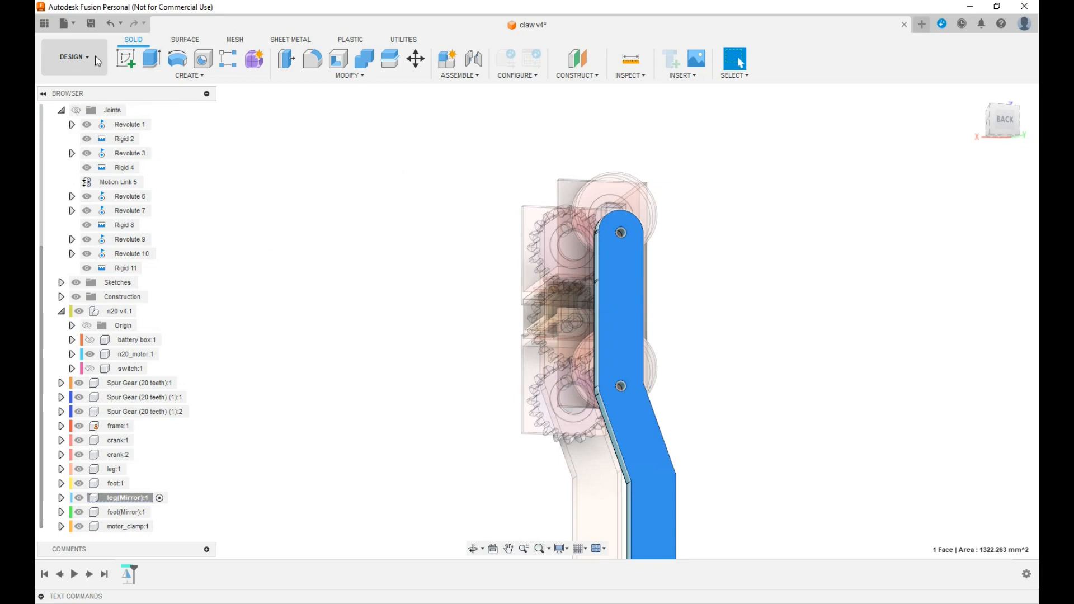
left_click(125, 58)
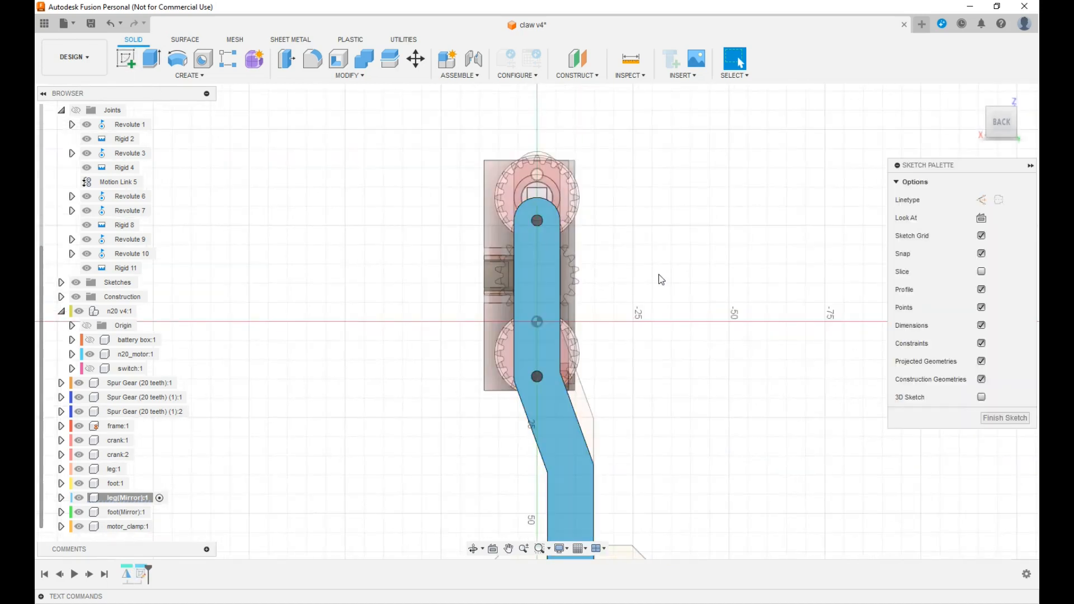
key("p")
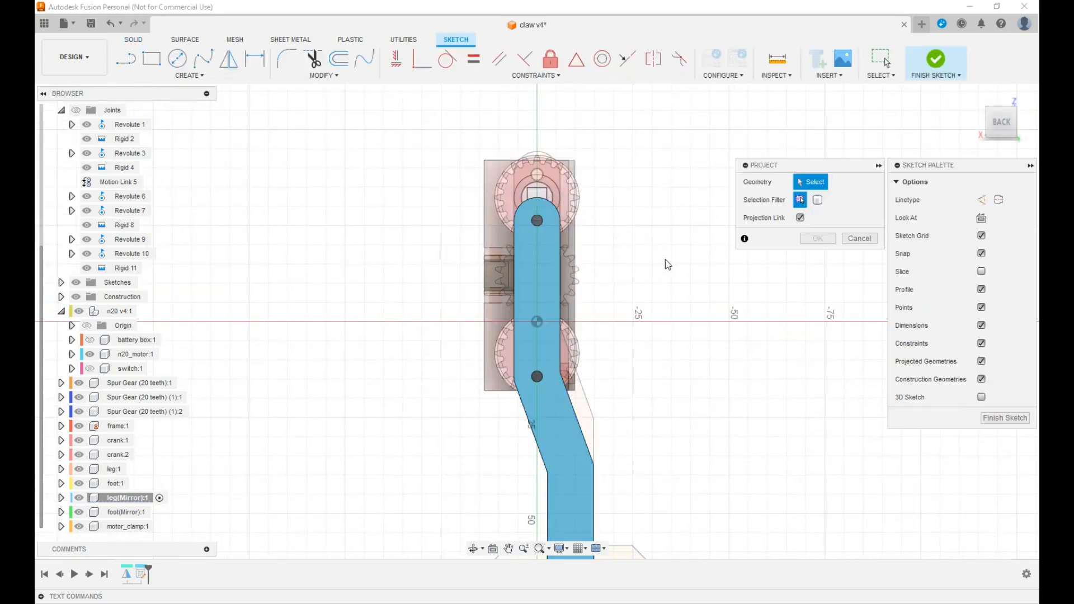
left_click(549, 270)
left_click(811, 238)
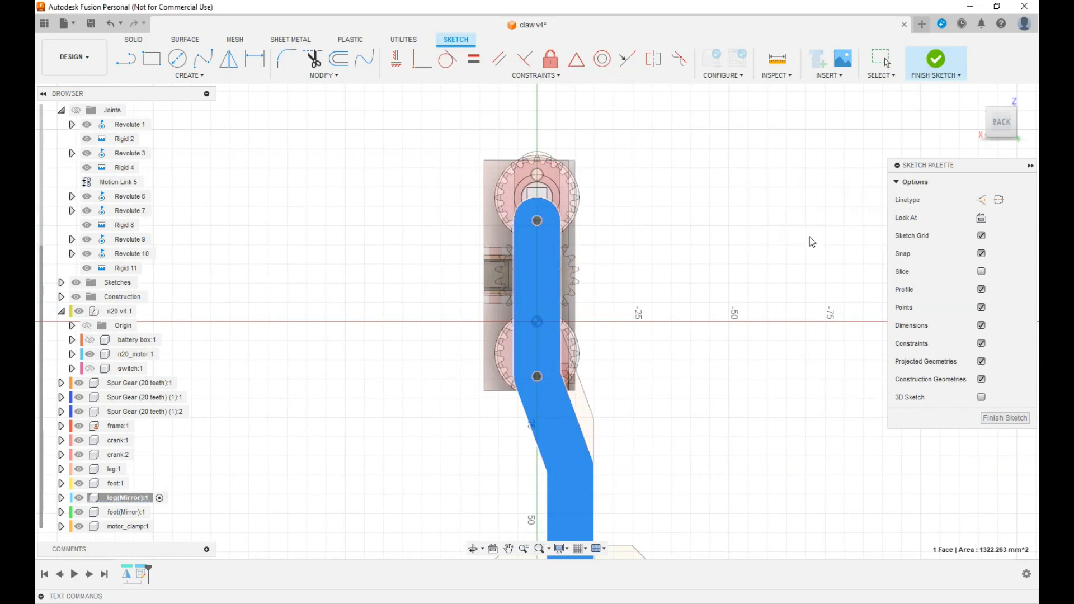
- Isolate the mirrored leg and sketch circles centred on its upper and bend holes, the upper one about 6.9 mm in diameter
right_click(125, 497)
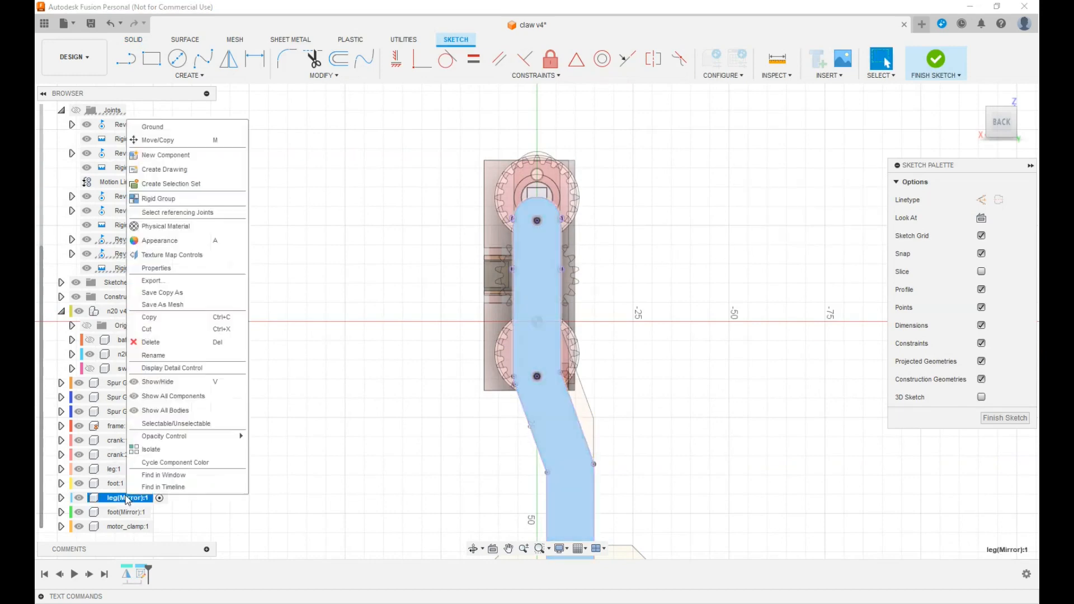
left_click(165, 453)
scroll(542, 275, "up", 4)
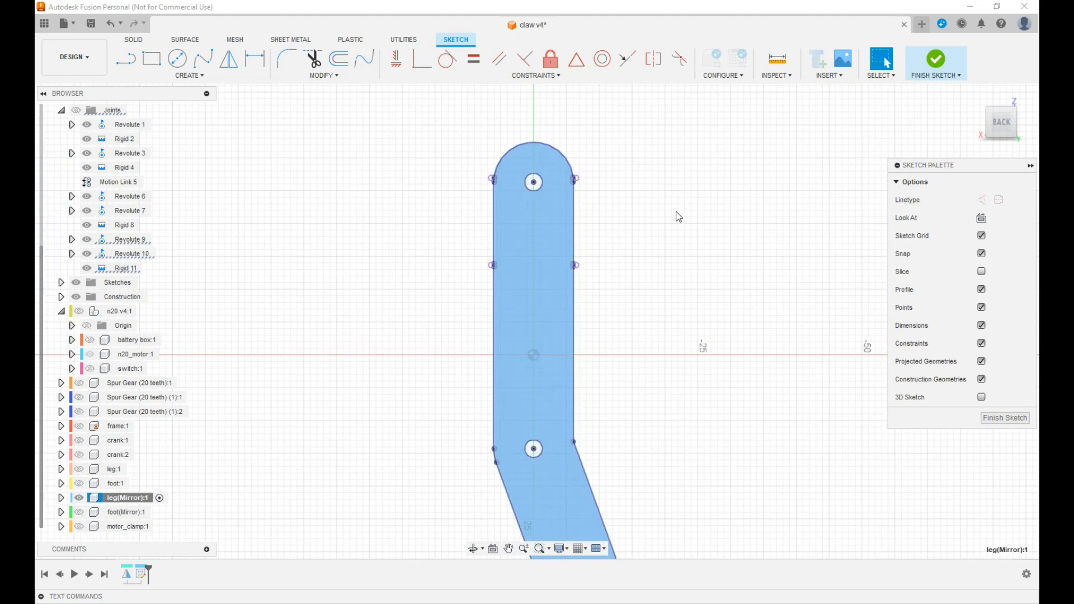
key("c")
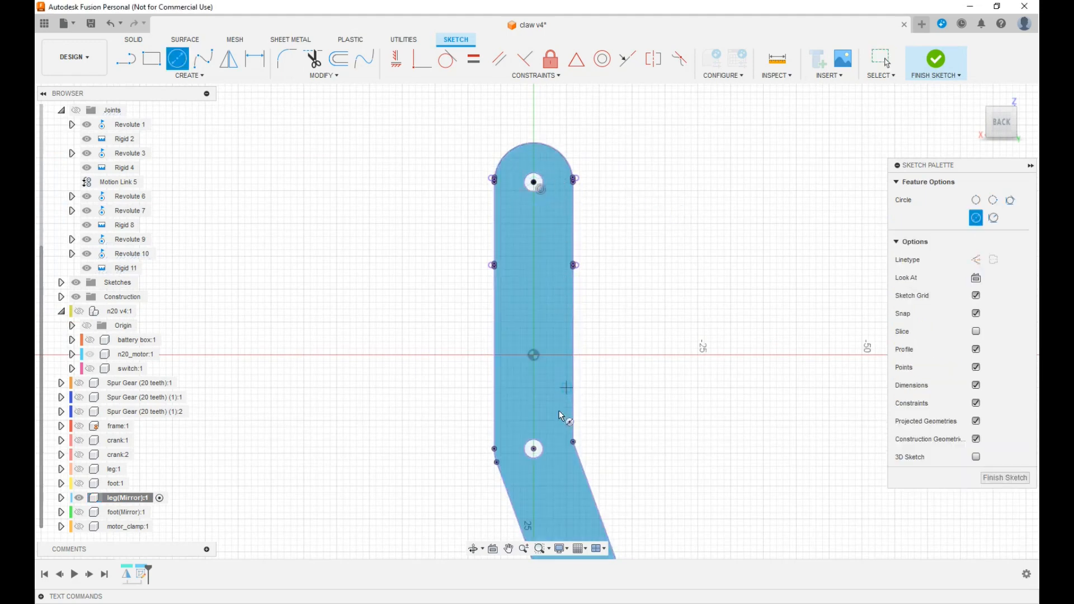
left_click(533, 450)
left_click(540, 440)
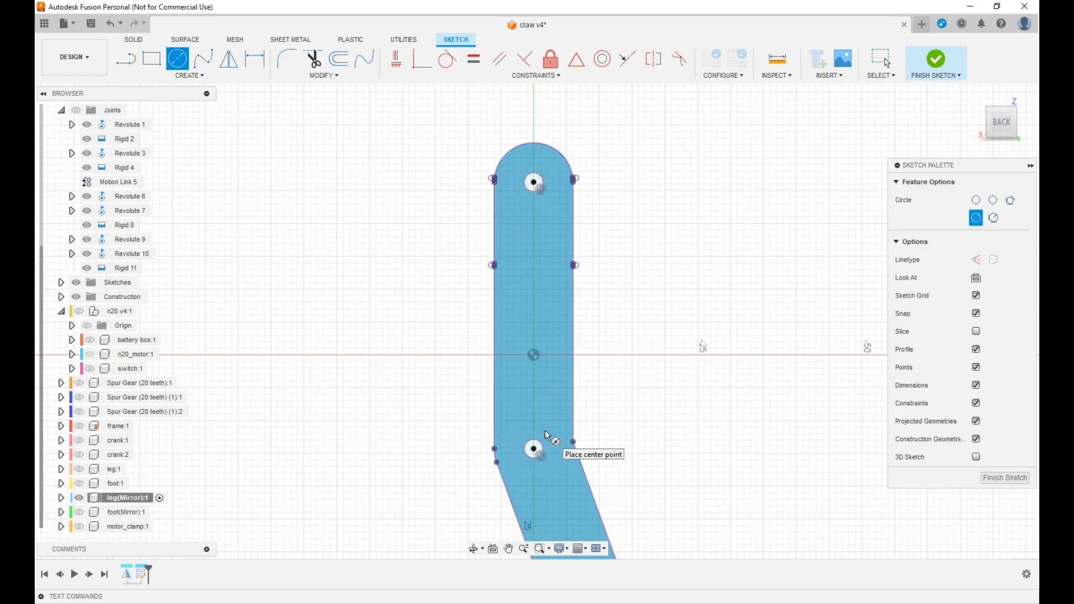
- Dimension the diameter of the circle at the mirrored leg's upper hole with the screw_clearance parameter
key("d")
left_click(554, 172)
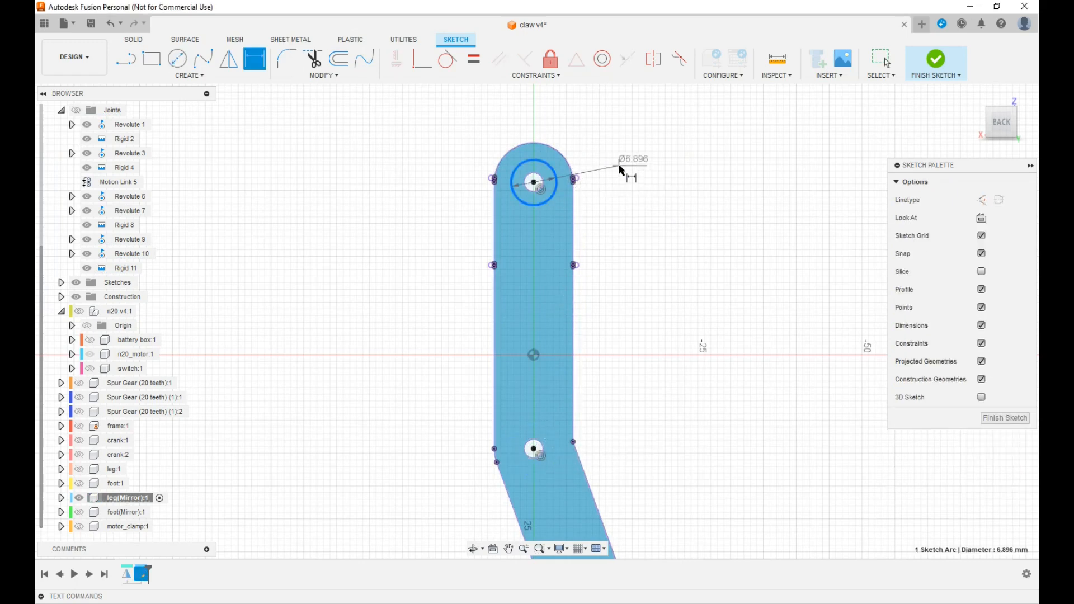
left_click(619, 168)
type("s")
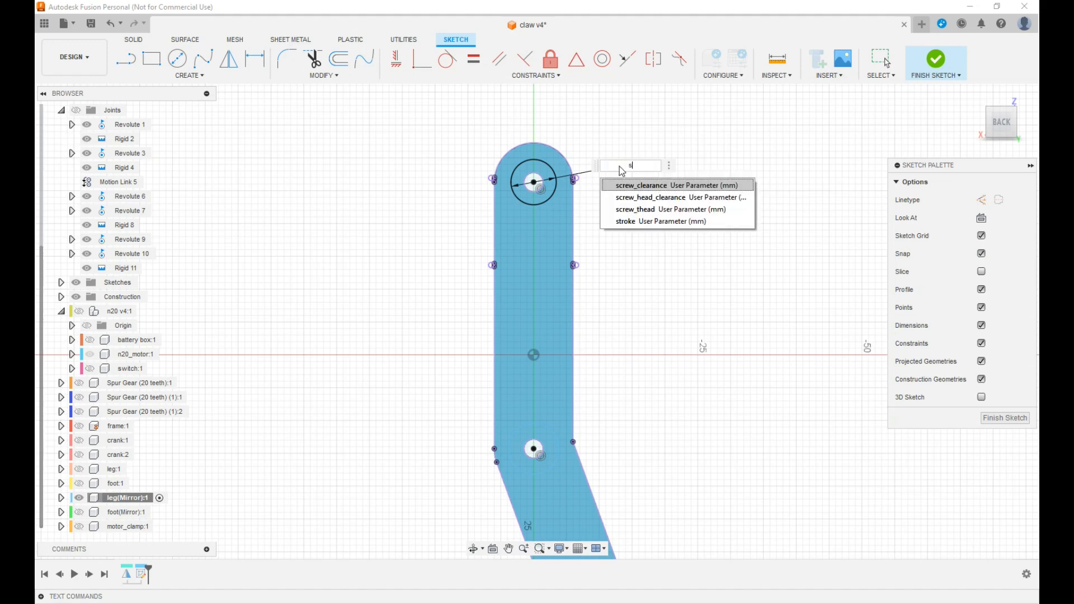
left_click(666, 186)
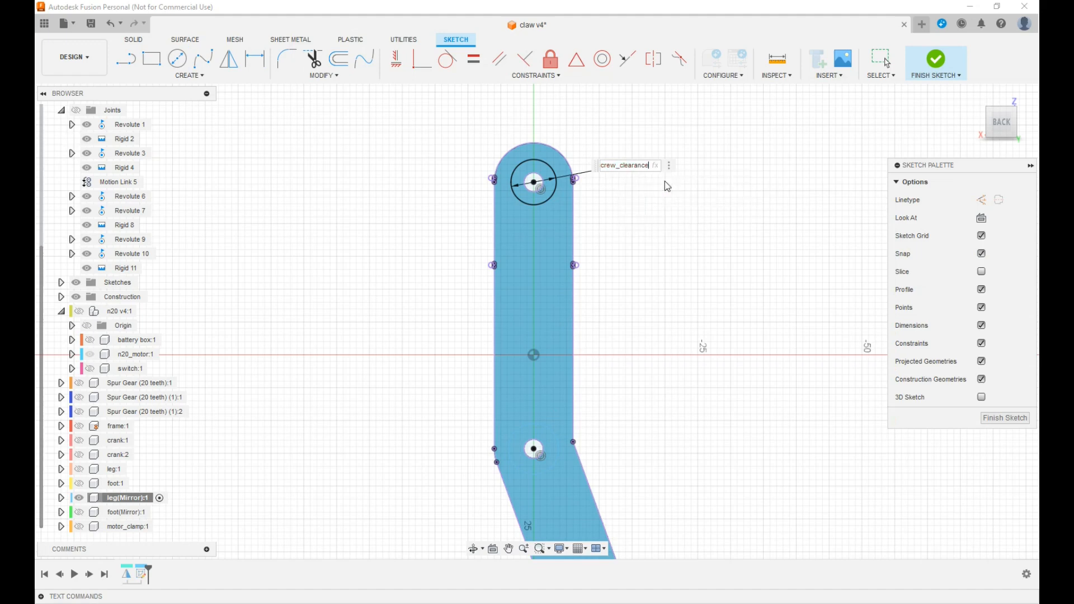
key("Return")
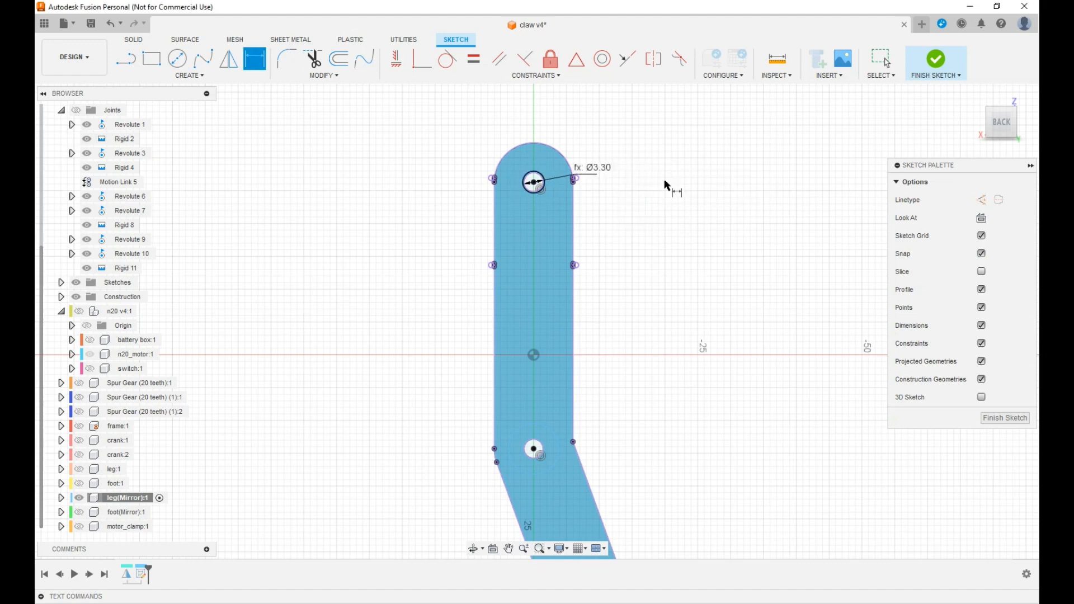
- Constrain the bend-hole circle equal to the upper hole's circle and finish the sketch
left_click(479, 65)
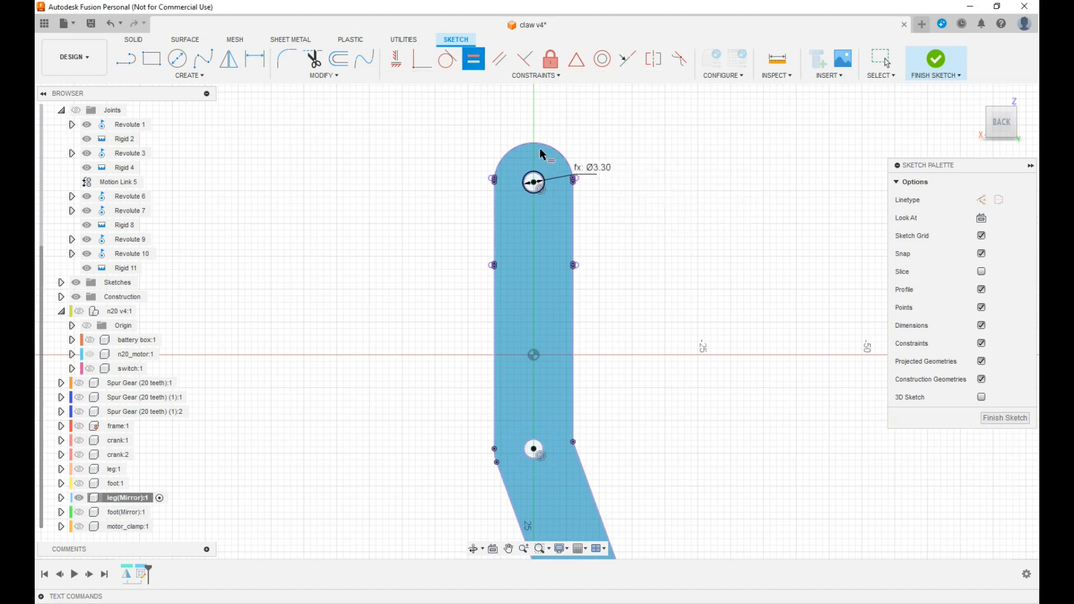
left_click(545, 180)
left_click(555, 434)
scroll(538, 195, "up", 2)
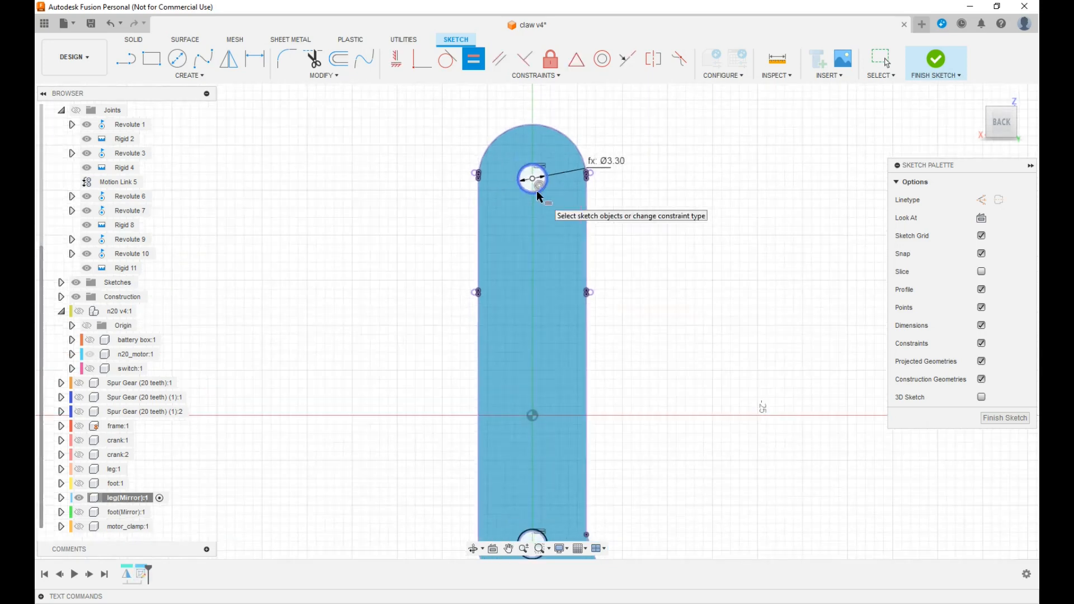
left_click(932, 58)
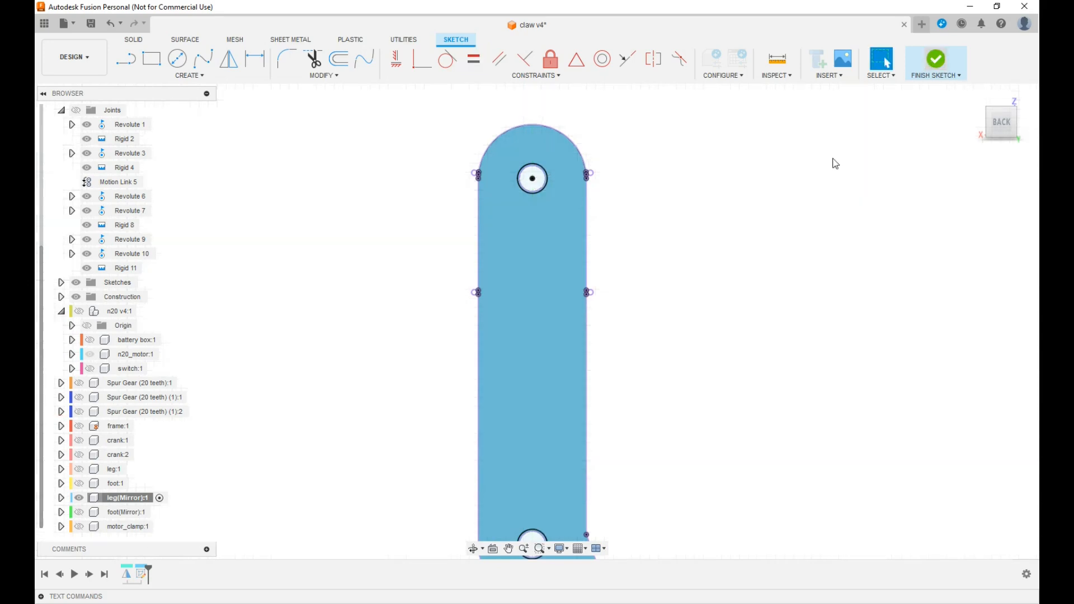
- Extrude the ring profiles around both holes as a cut up to the mirrored leg's opposite, inner face
key("e")
scroll(551, 186, "up", 3)
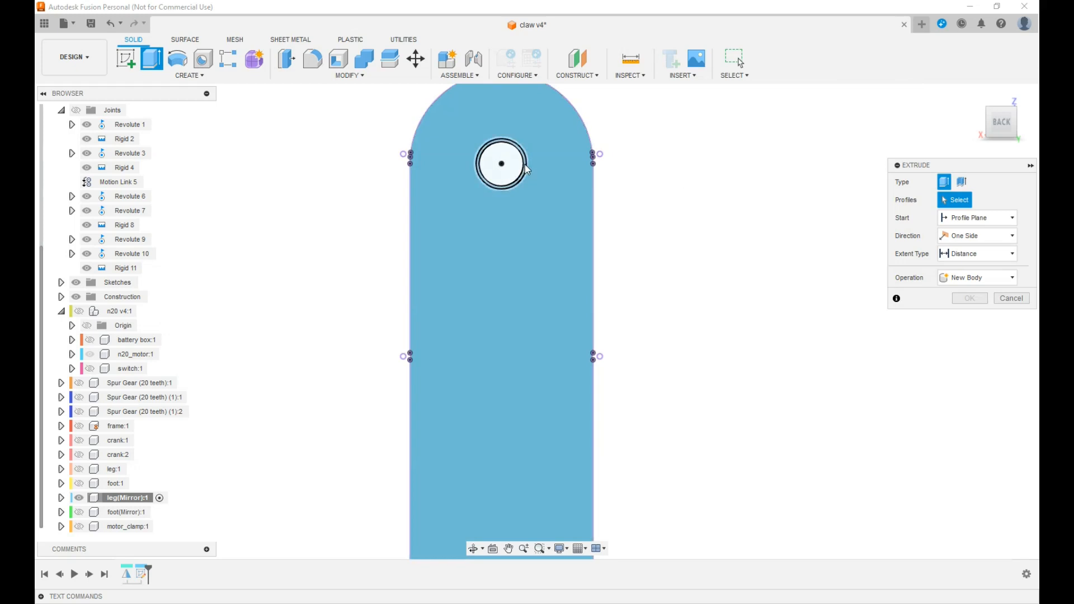
left_click(523, 171)
scroll(681, 309, "down", 1)
scroll(678, 304, "down", 2)
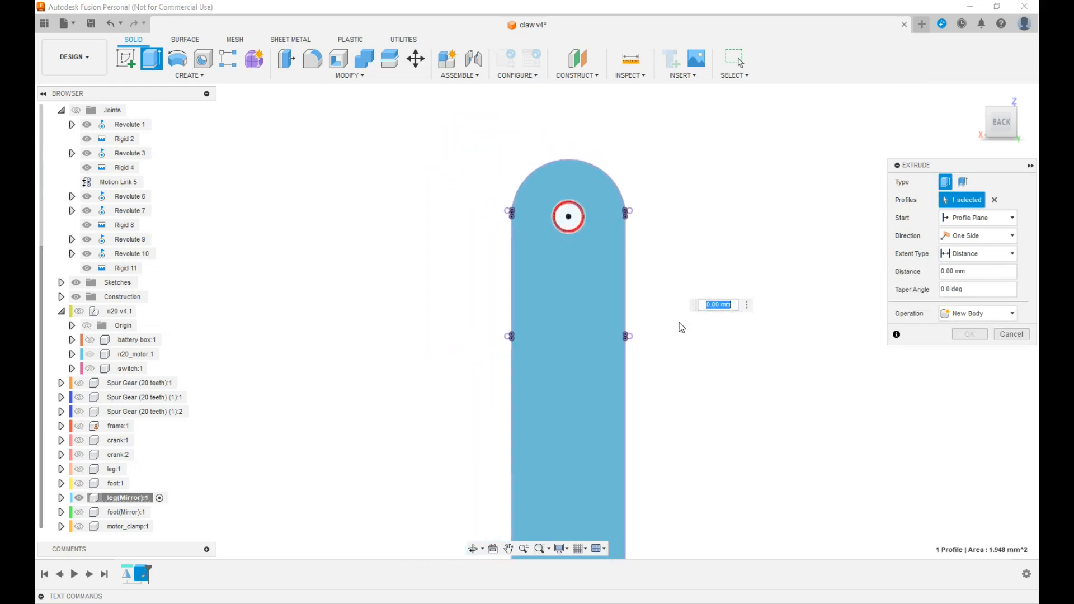
middle_click_drag(695, 384, 641, 240)
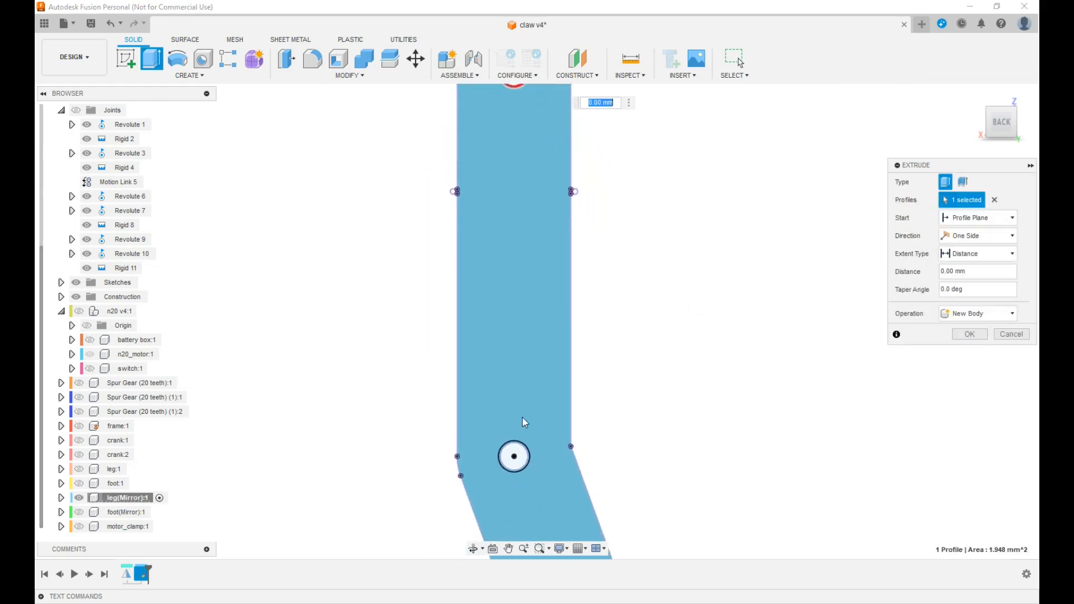
scroll(530, 462, "up", 2)
left_click(528, 462)
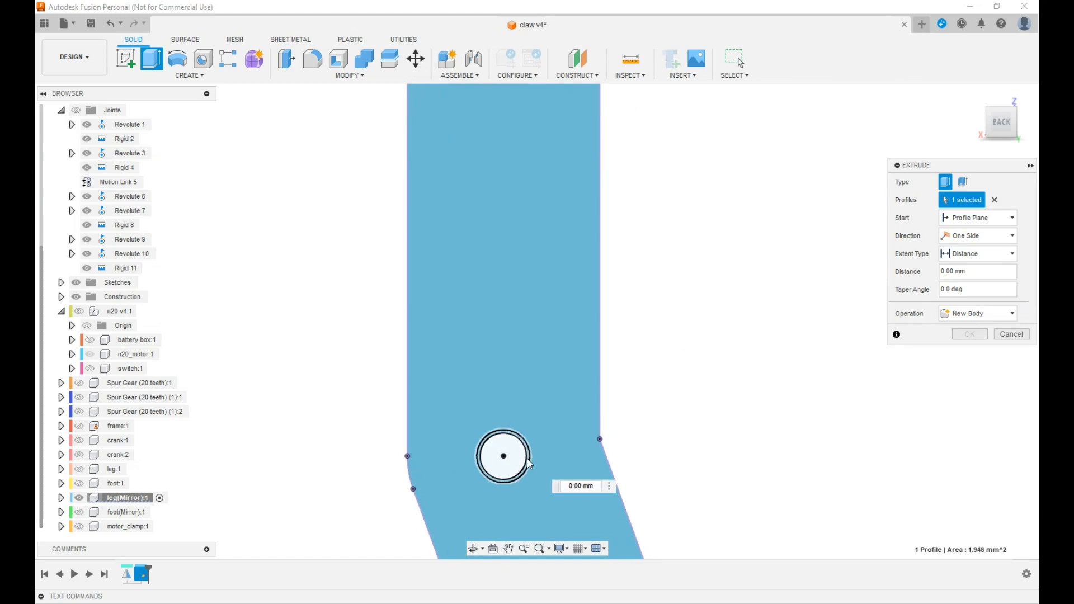
left_click(974, 132)
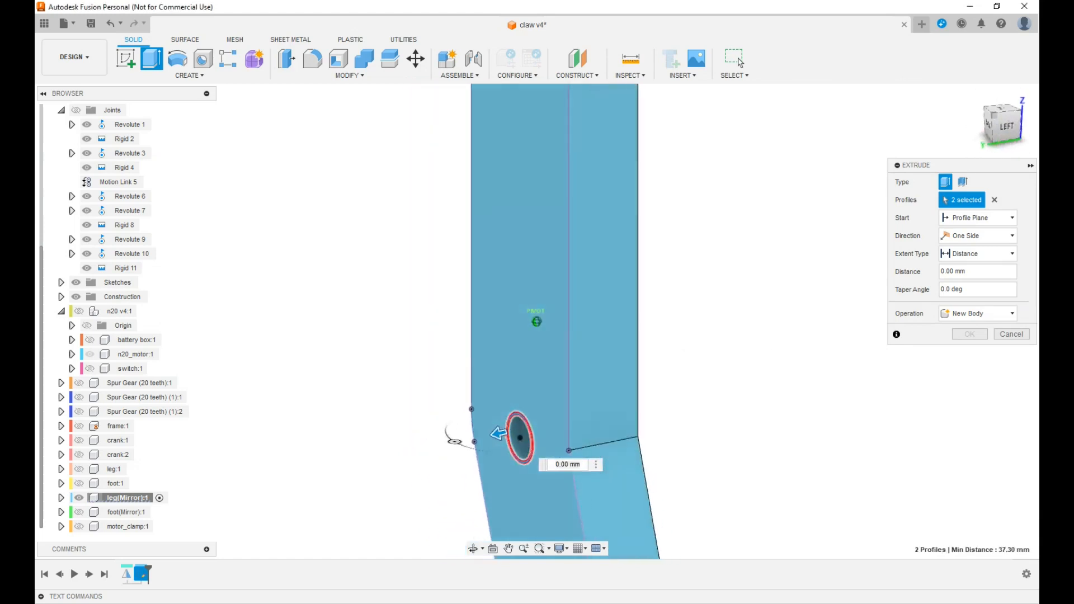
left_click(1003, 254)
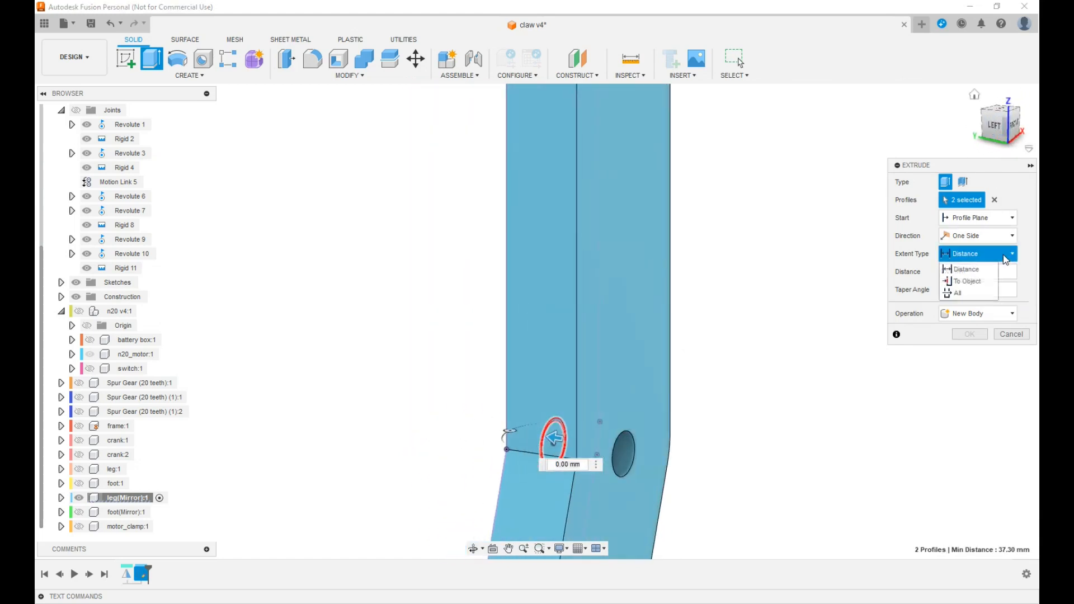
left_click(978, 282)
left_click(636, 296)
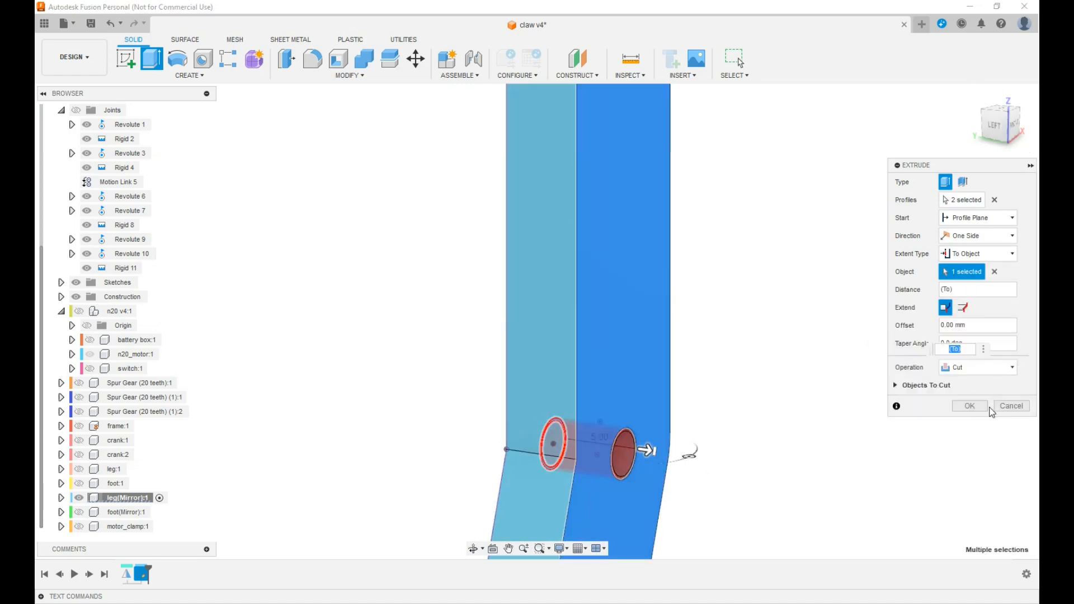
left_click(969, 406)
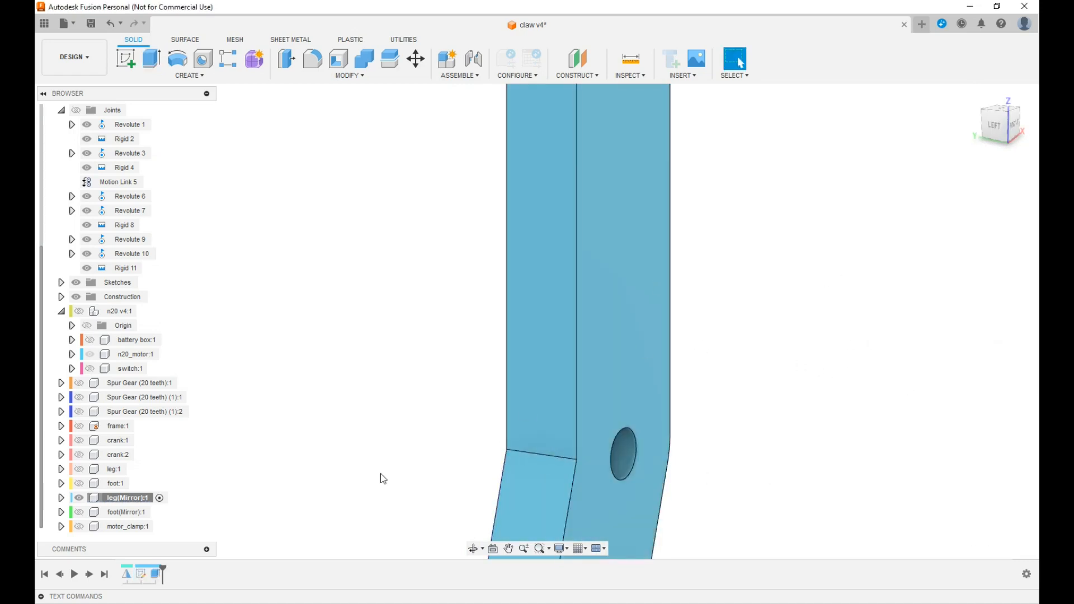
- Unisolate the mirrored leg and activate the top-level claw assembly
right_click(120, 496)
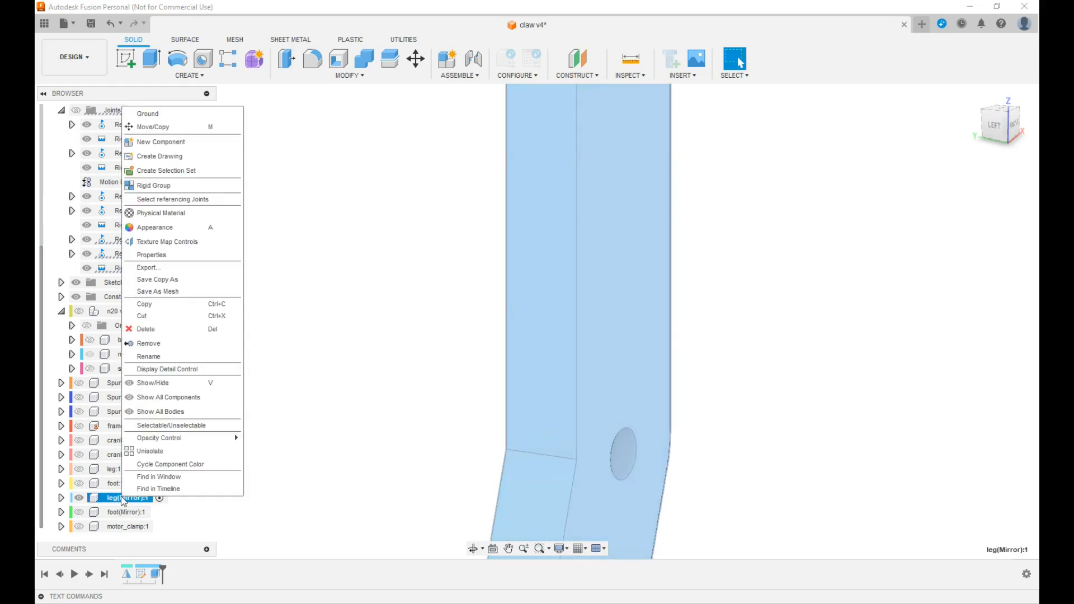
left_click(164, 454)
scroll(74, 165, "up", 3)
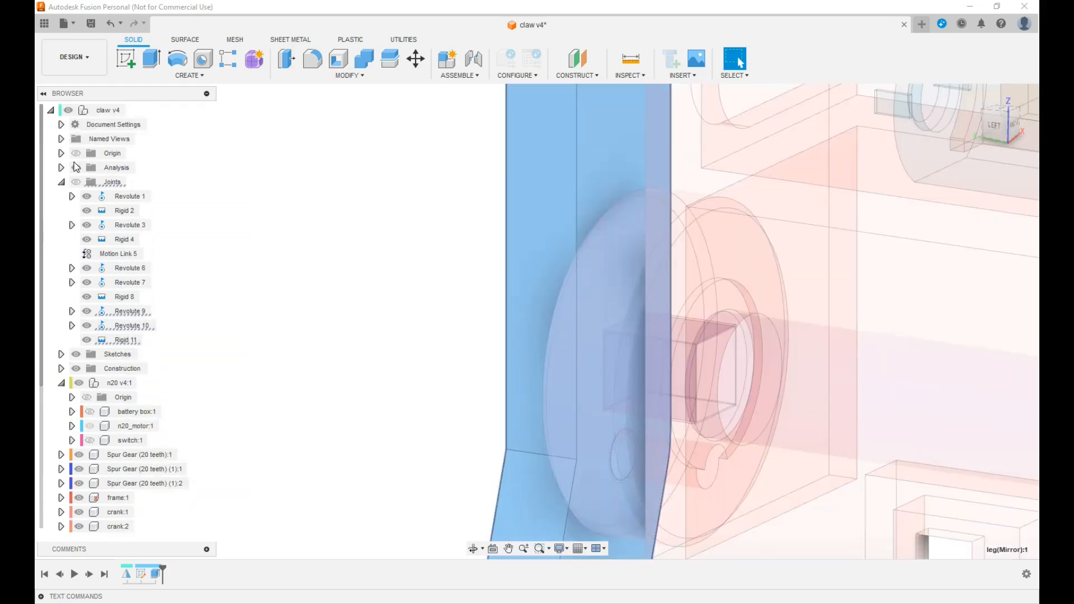
left_click(135, 110)
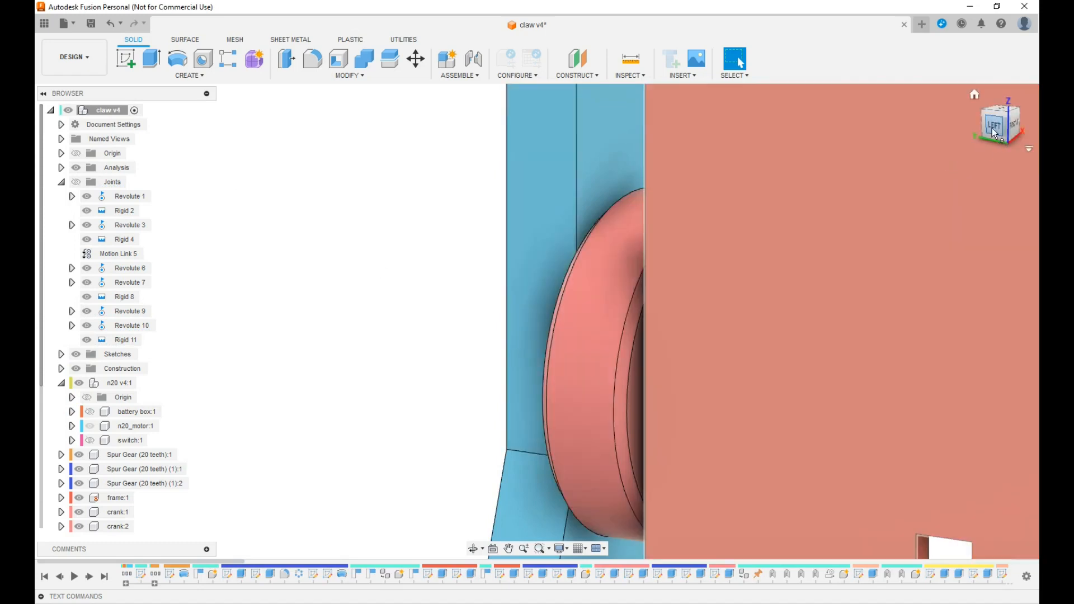
- Examine the mirrored leg's upper and bend holes within the full assembly from its back side
left_click(995, 131)
left_click_drag(995, 131, 1025, 132)
scroll(774, 297, "down", 6)
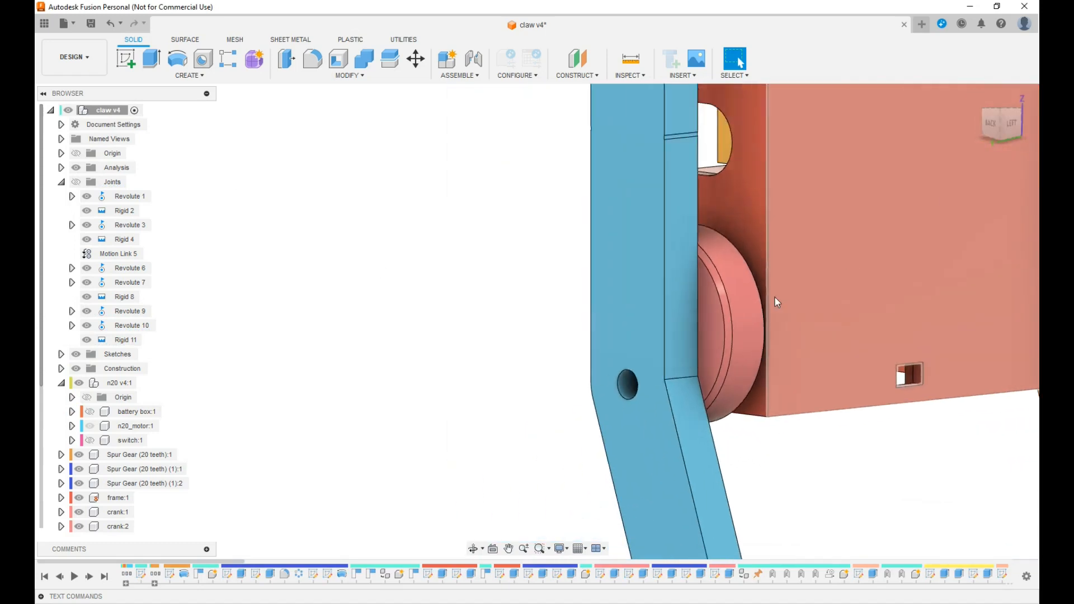
scroll(775, 298, "down", 3)
middle_click_drag(587, 316, 341, 327)
left_click(974, 96)
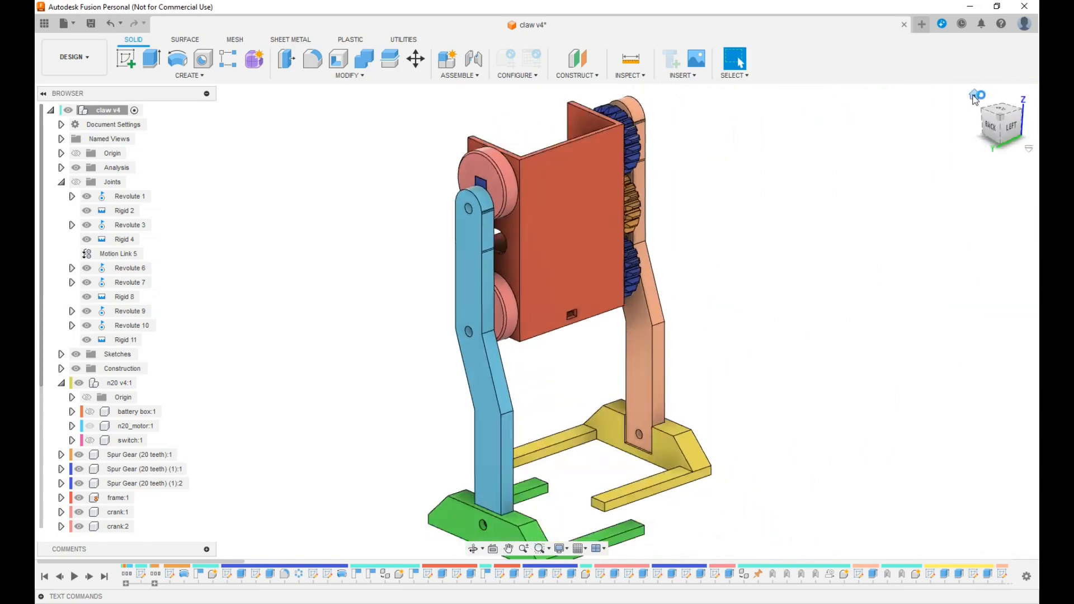
left_click_drag(999, 136, 911, 111)
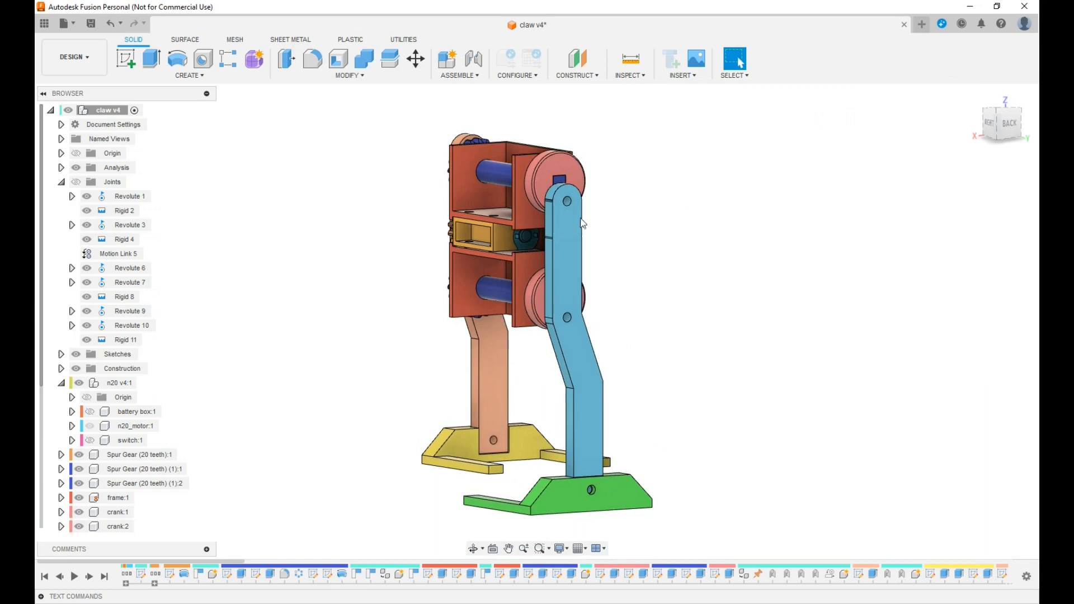
scroll(567, 208, "up", 2)
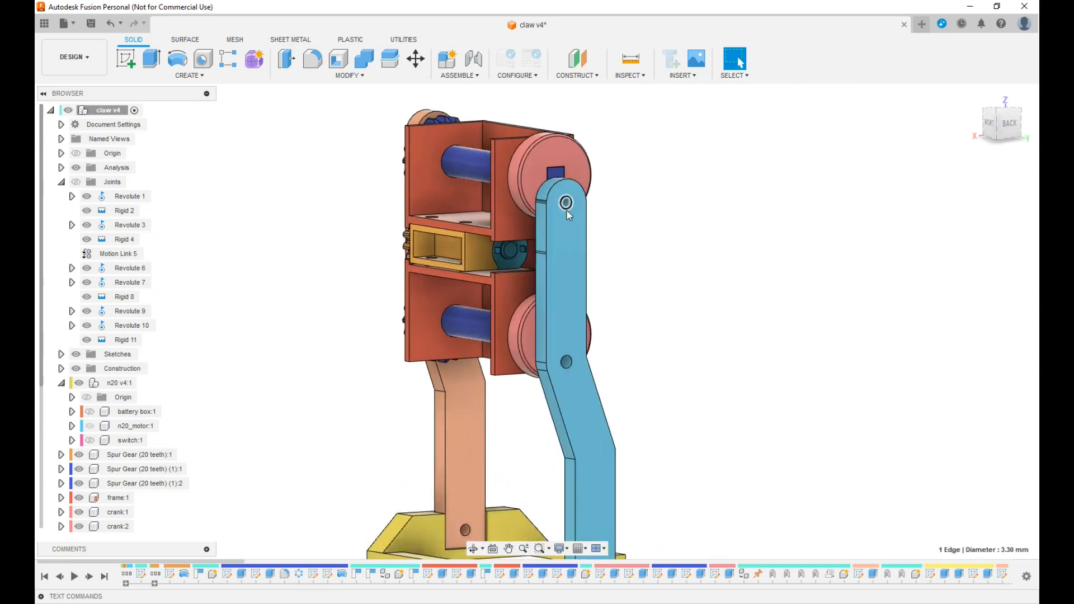
left_click(565, 364)
scroll(671, 349, "down", 1)
- Animate the joint relationships of Revolute 1 from the back-right view, and stop the animation
right_click(126, 197)
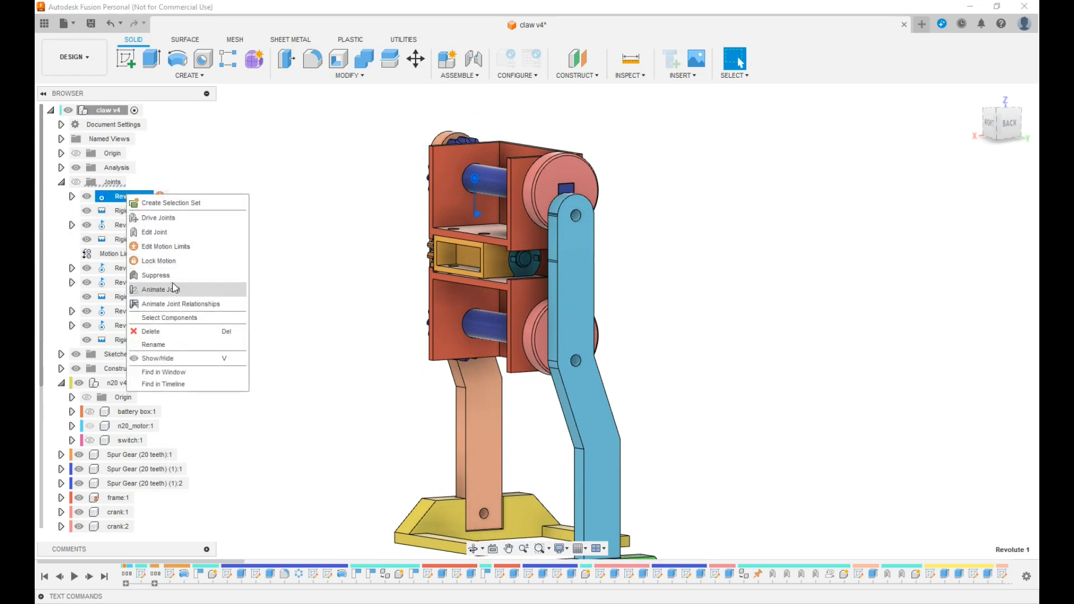
left_click(293, 215)
right_click(134, 196)
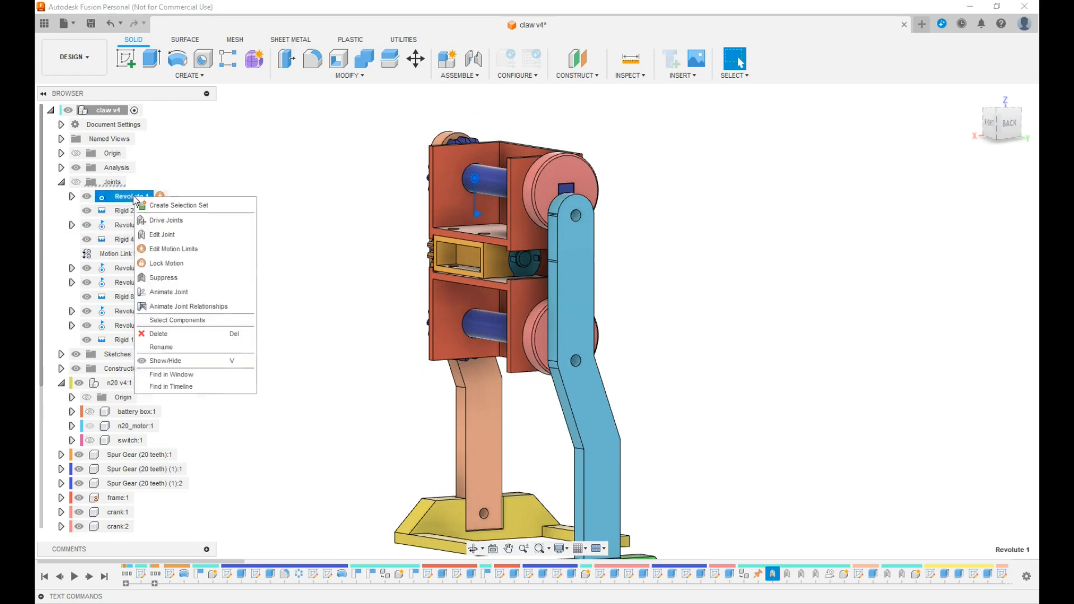
left_click(189, 305)
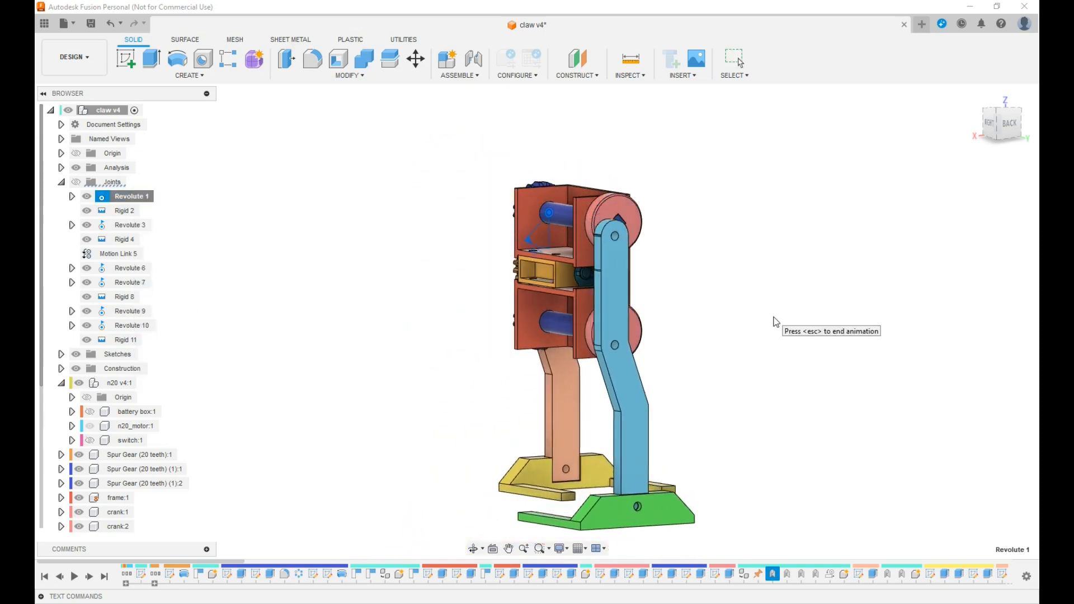
key("Escape")
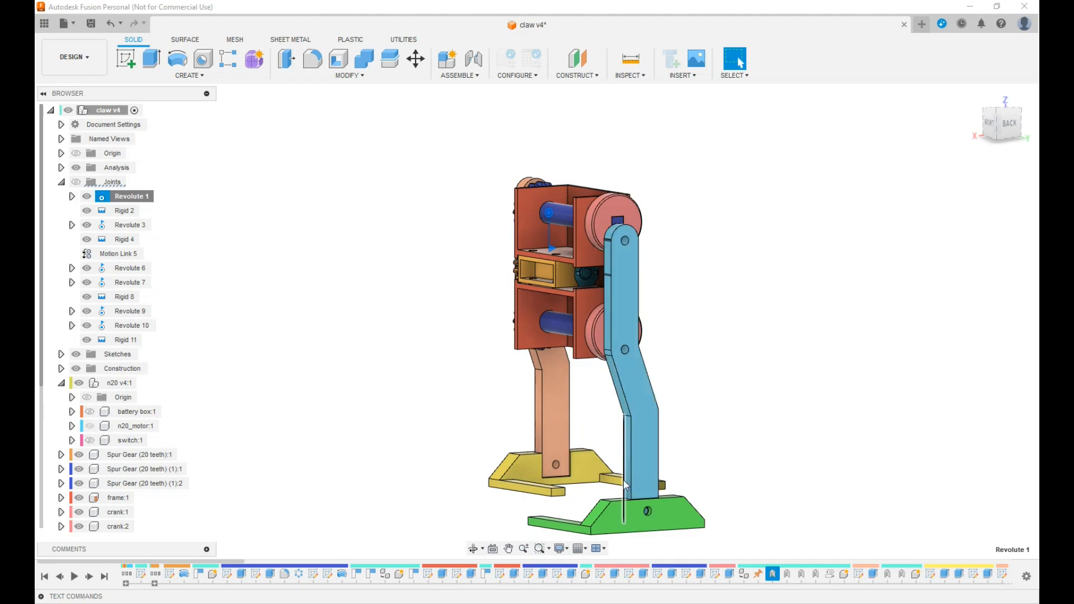
- Save the claw design as a new version
left_click(990, 133)
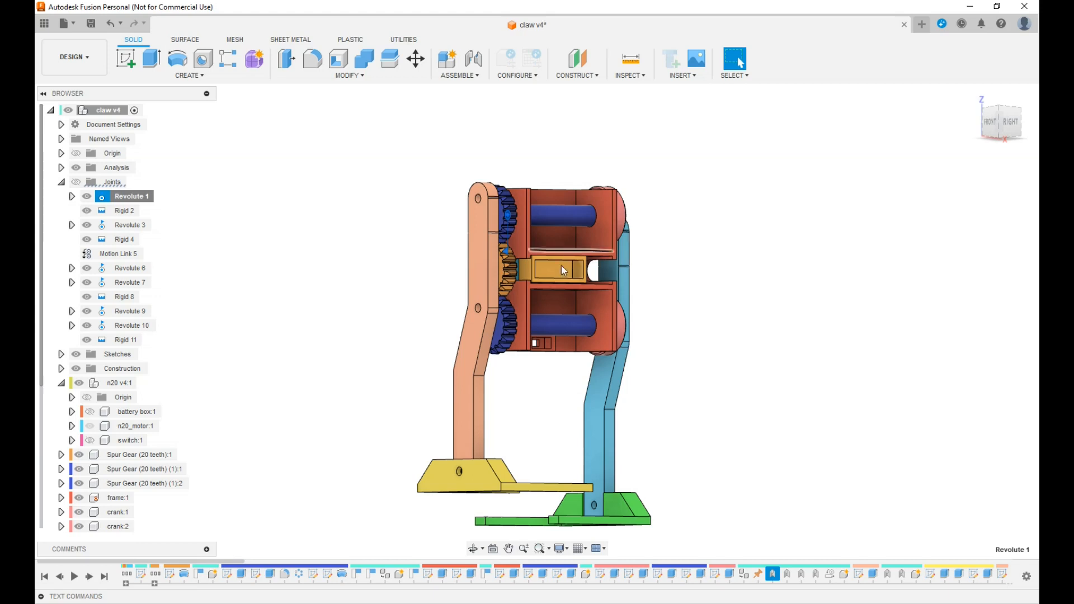
scroll(696, 281, "down", 1)
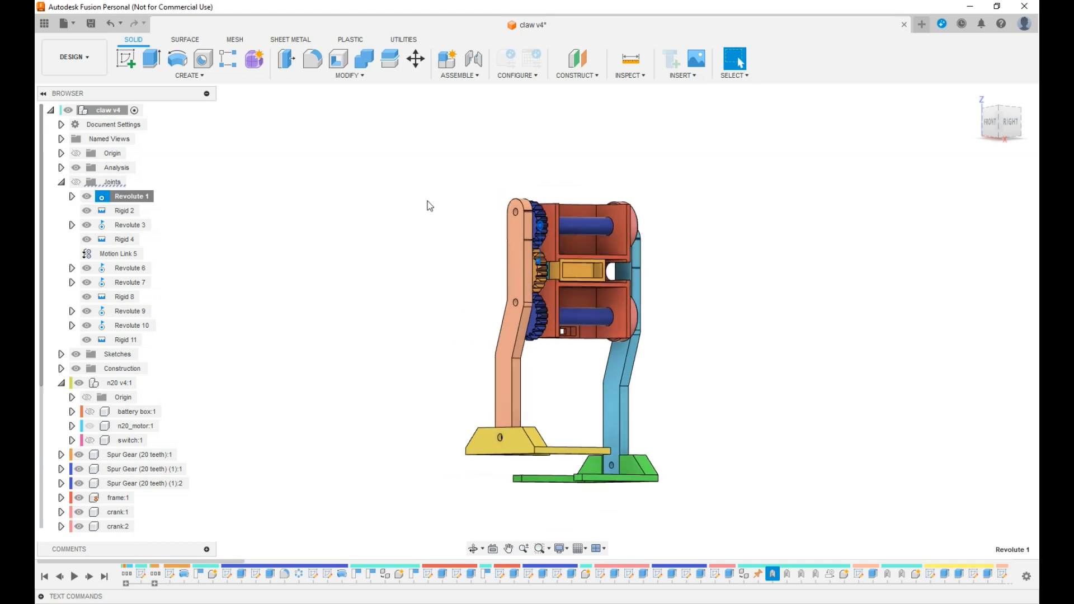
left_click(90, 23)
left_click(532, 327)
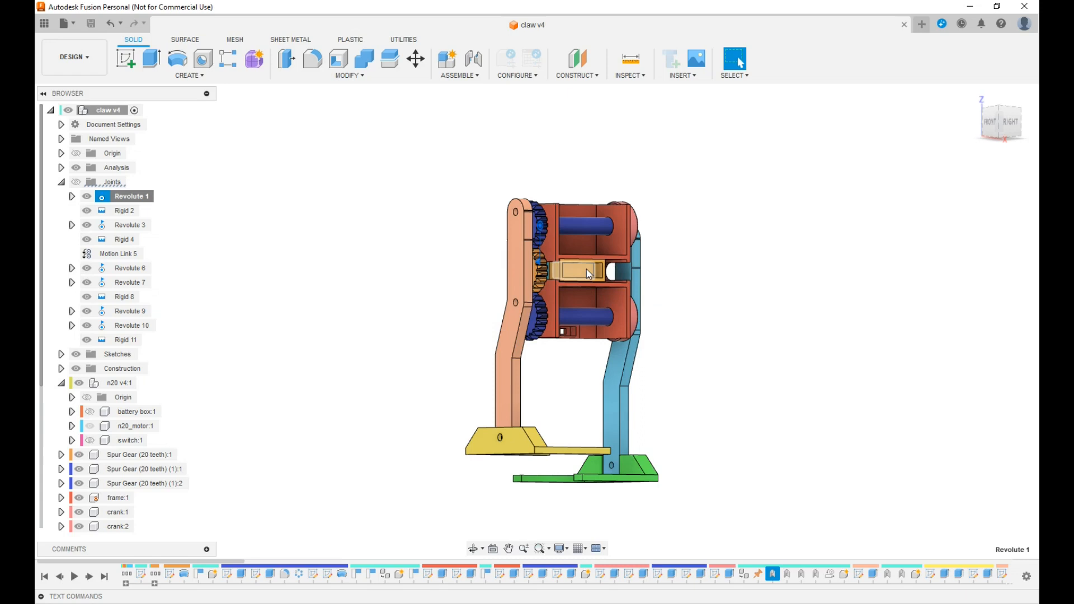
left_click(987, 140)
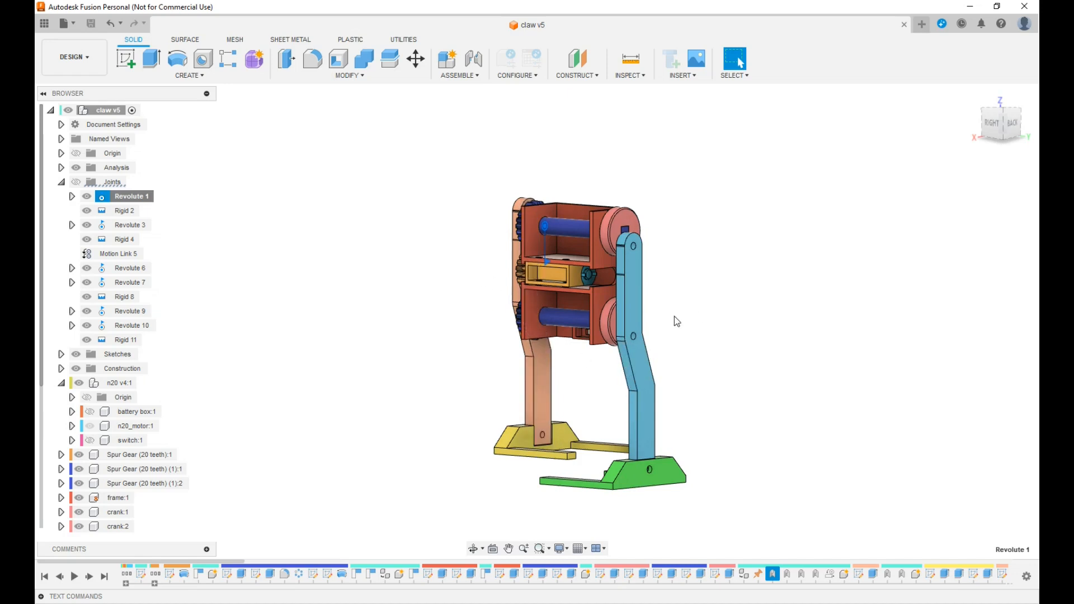
mouse_move(995, 132)
left_click(995, 132)
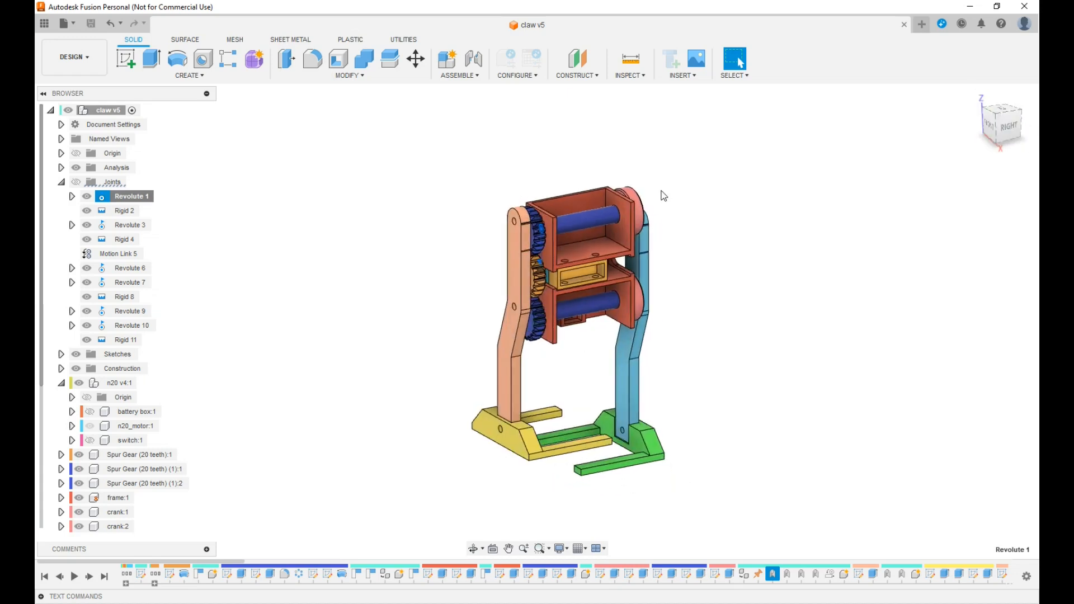